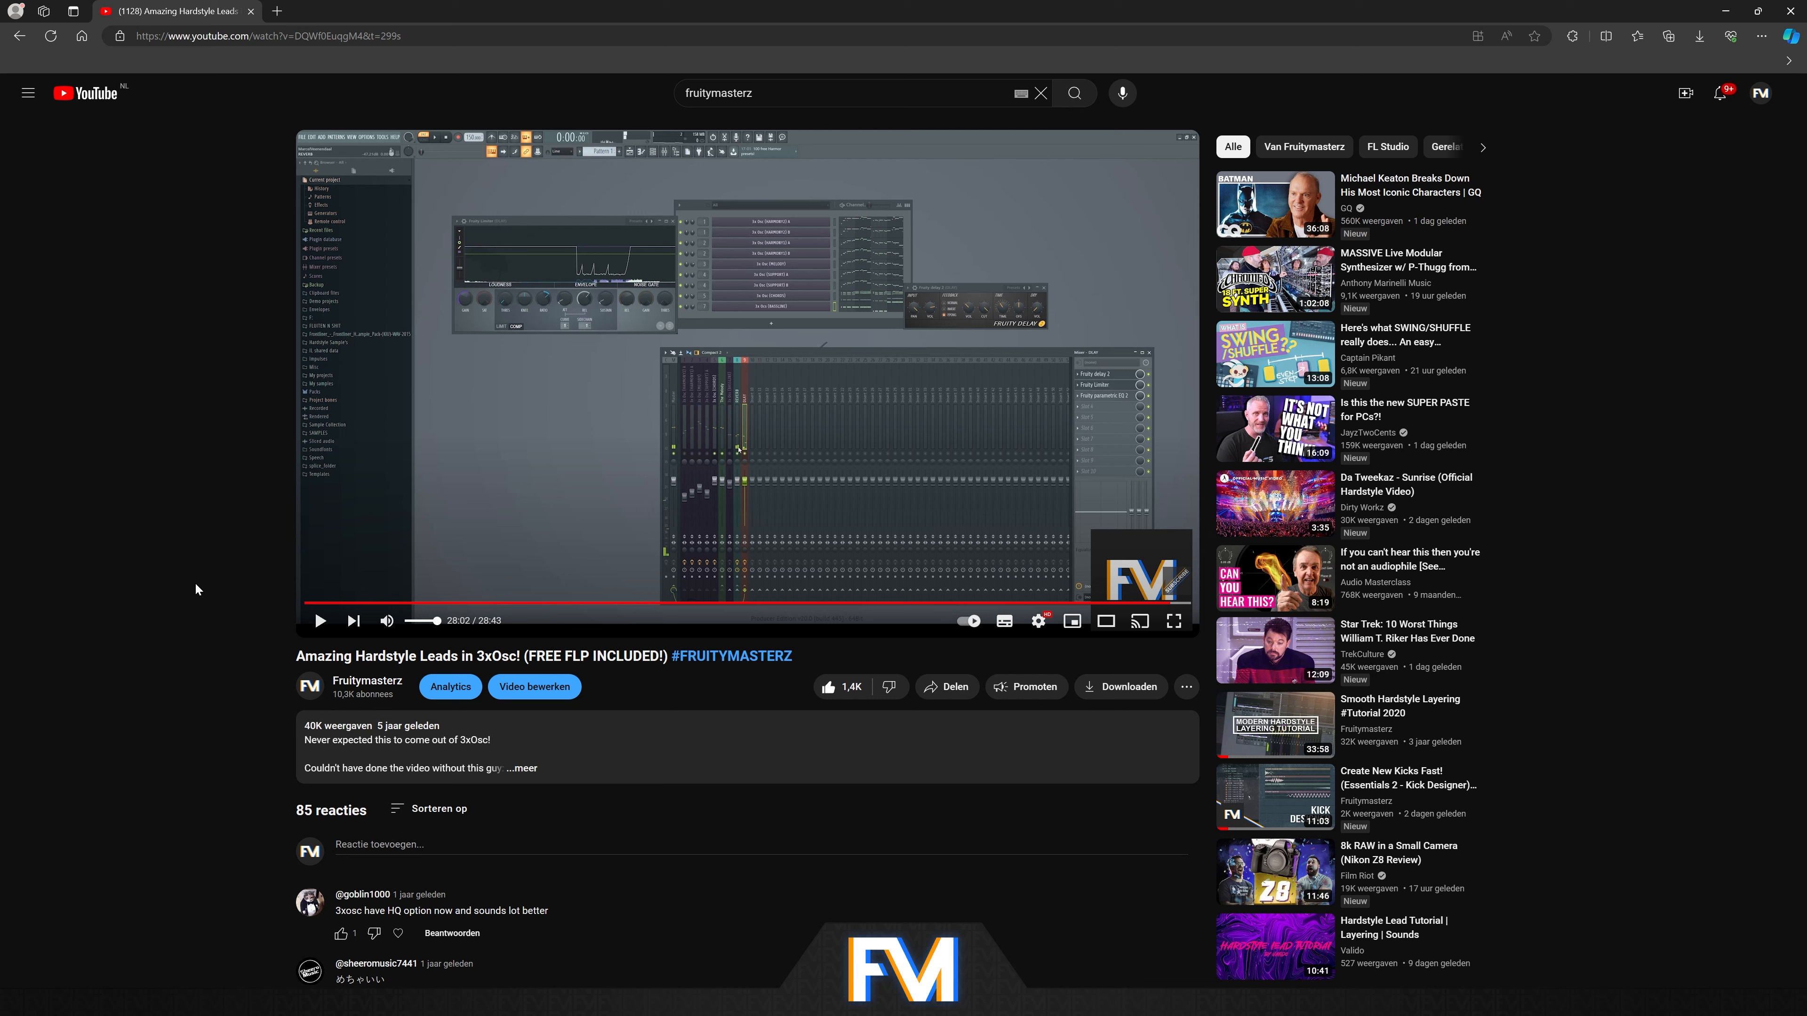
- Play the end of the "Amazing Hardstyle Leads in 3xOsc!" video to hear its lead sound, and stop it
key(space)
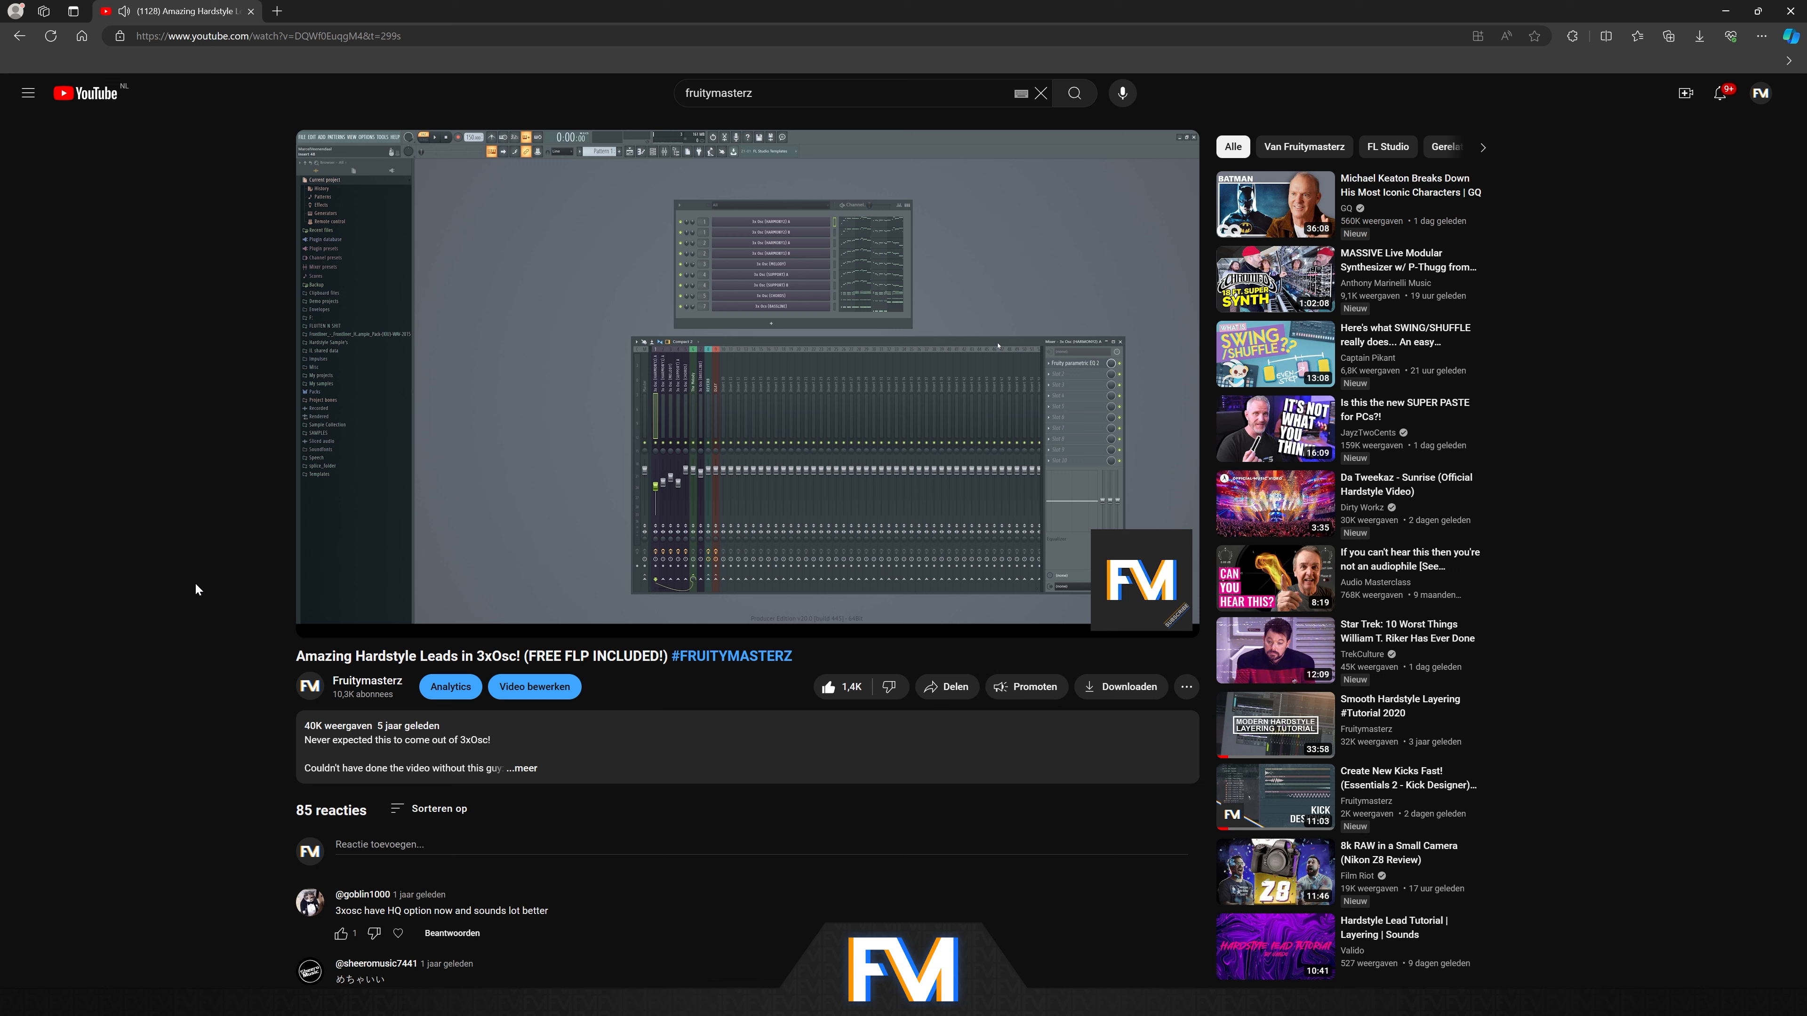
click(542, 558)
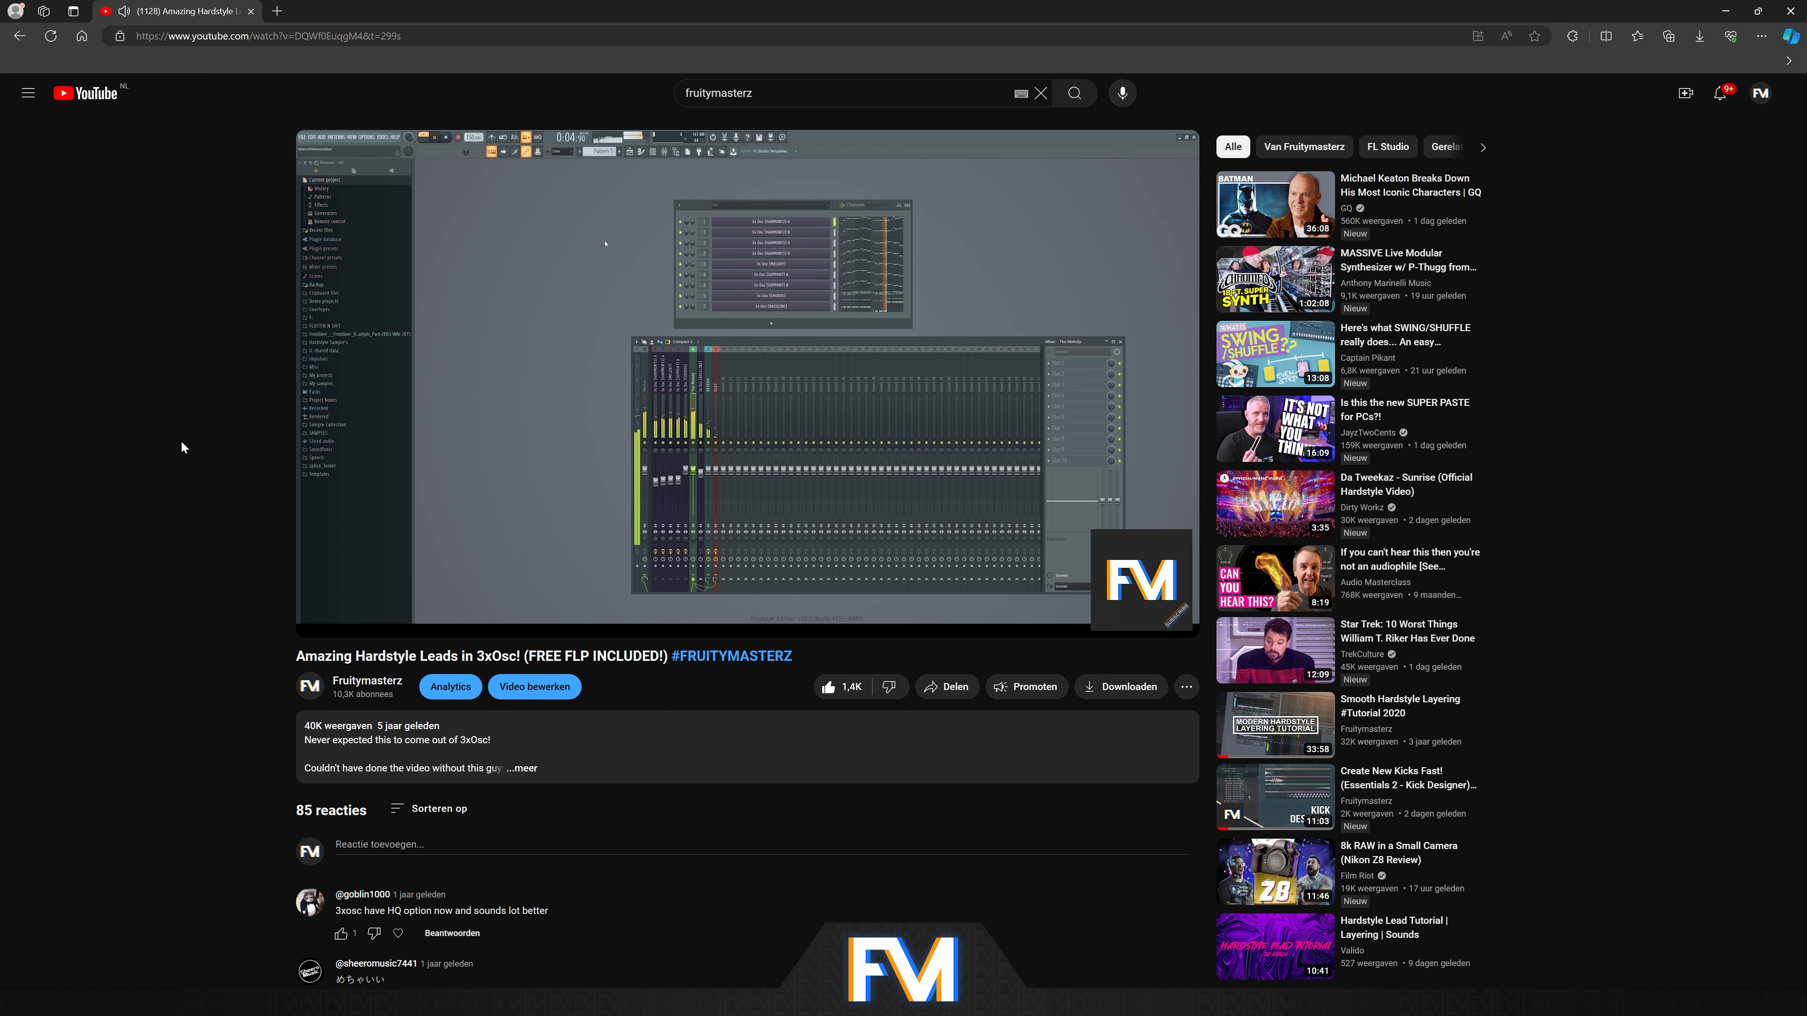
click(426, 410)
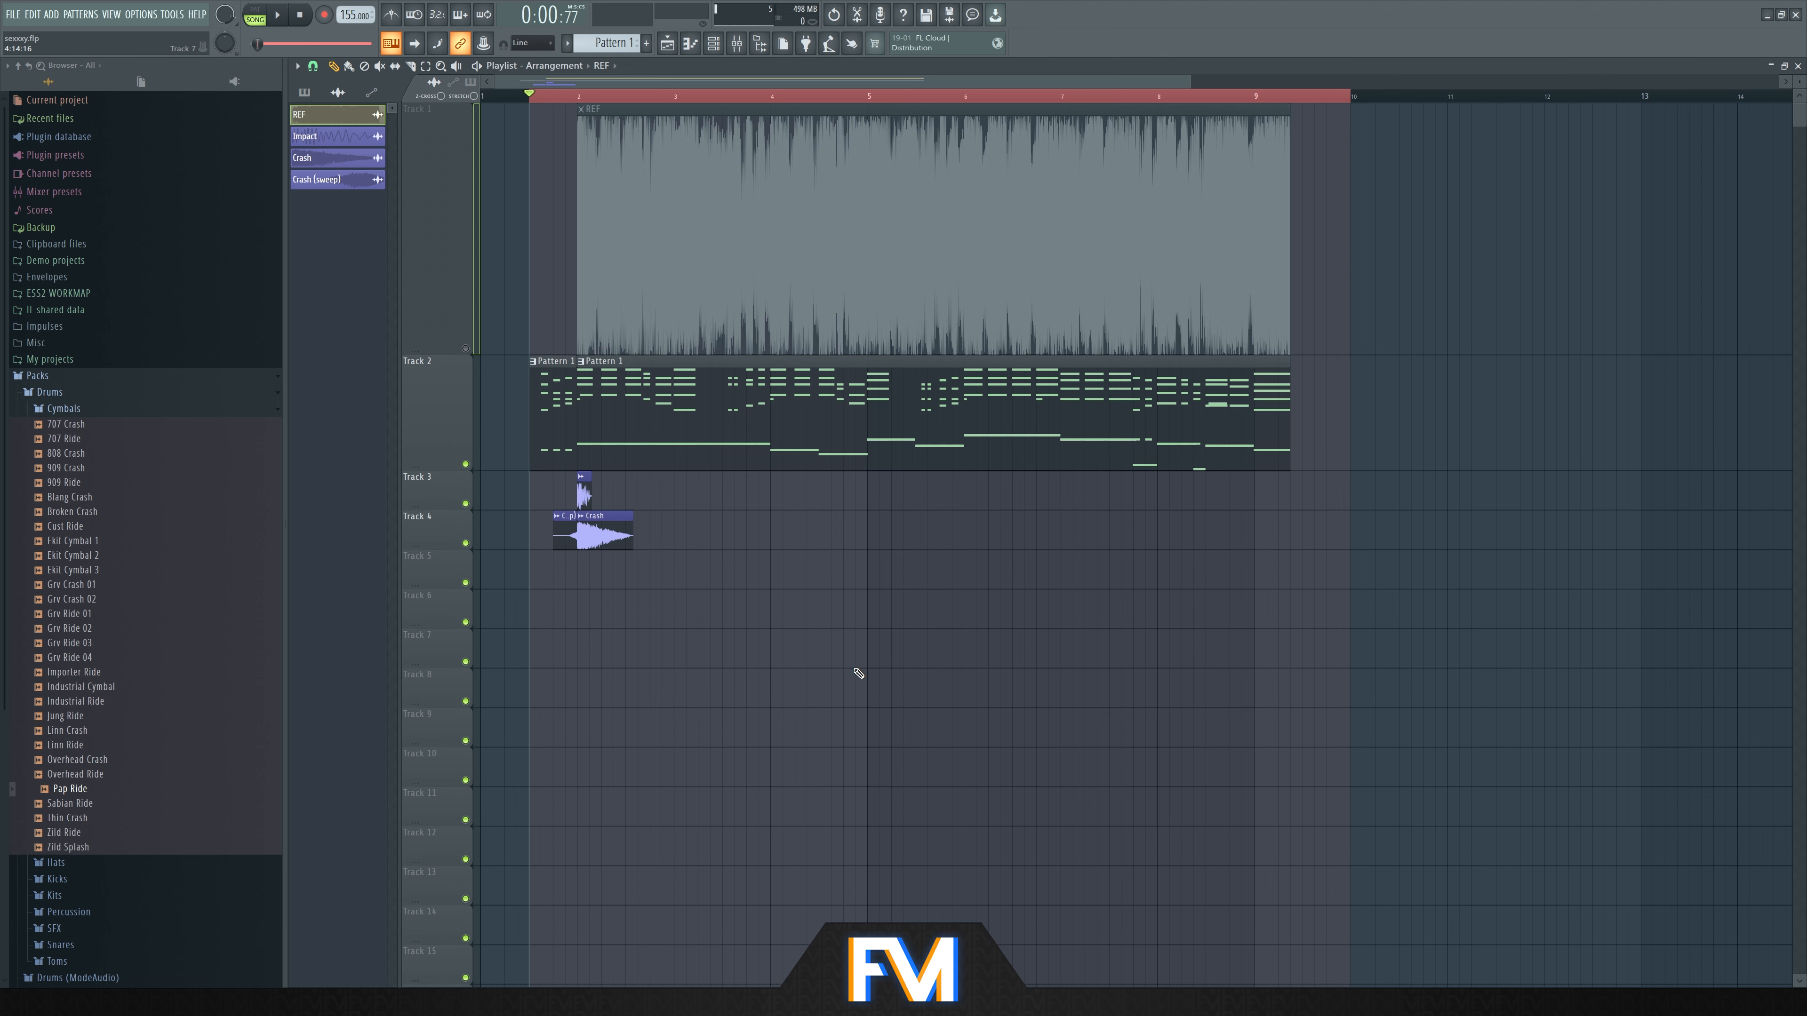
- Switch to FL Studio and play the arrangement in the playlist through to its last bars
key(space)
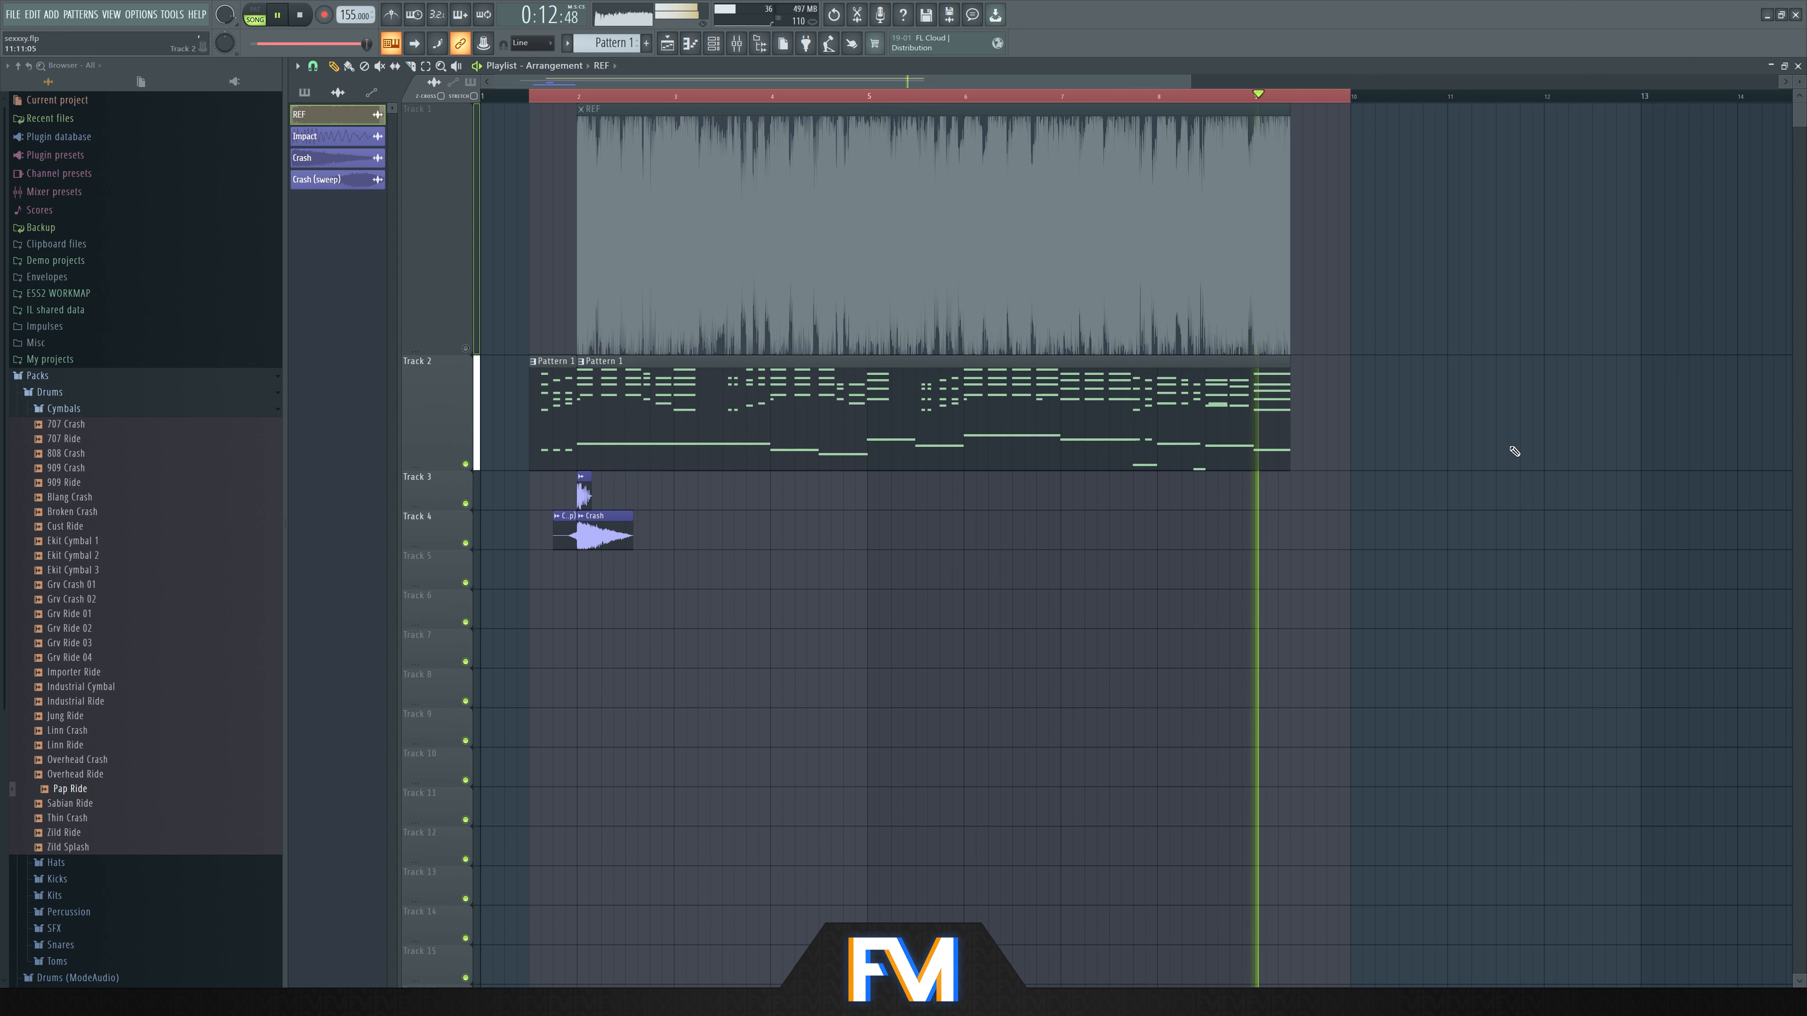
key(space)
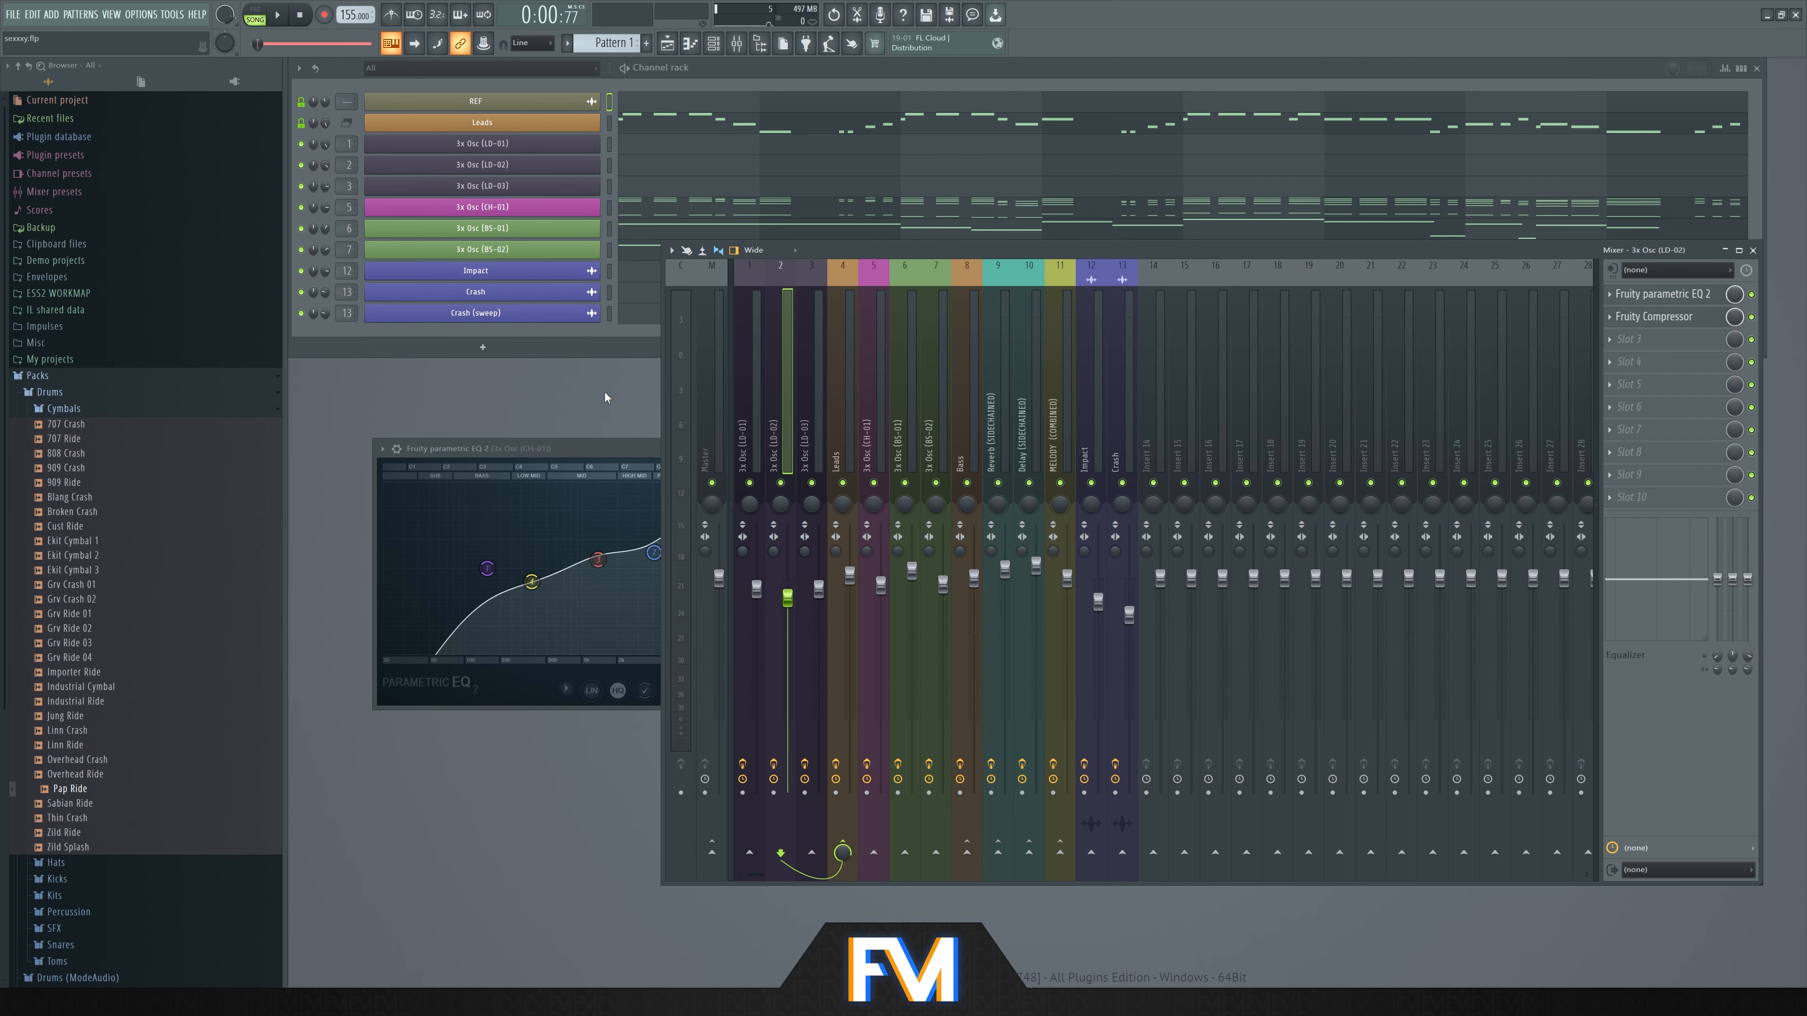
- Review the effect chains of the lead and bass mixer tracks, opening Fruity parametric EQ 2 on Bass and Leads, and bring the channel rack forward
click(762, 426)
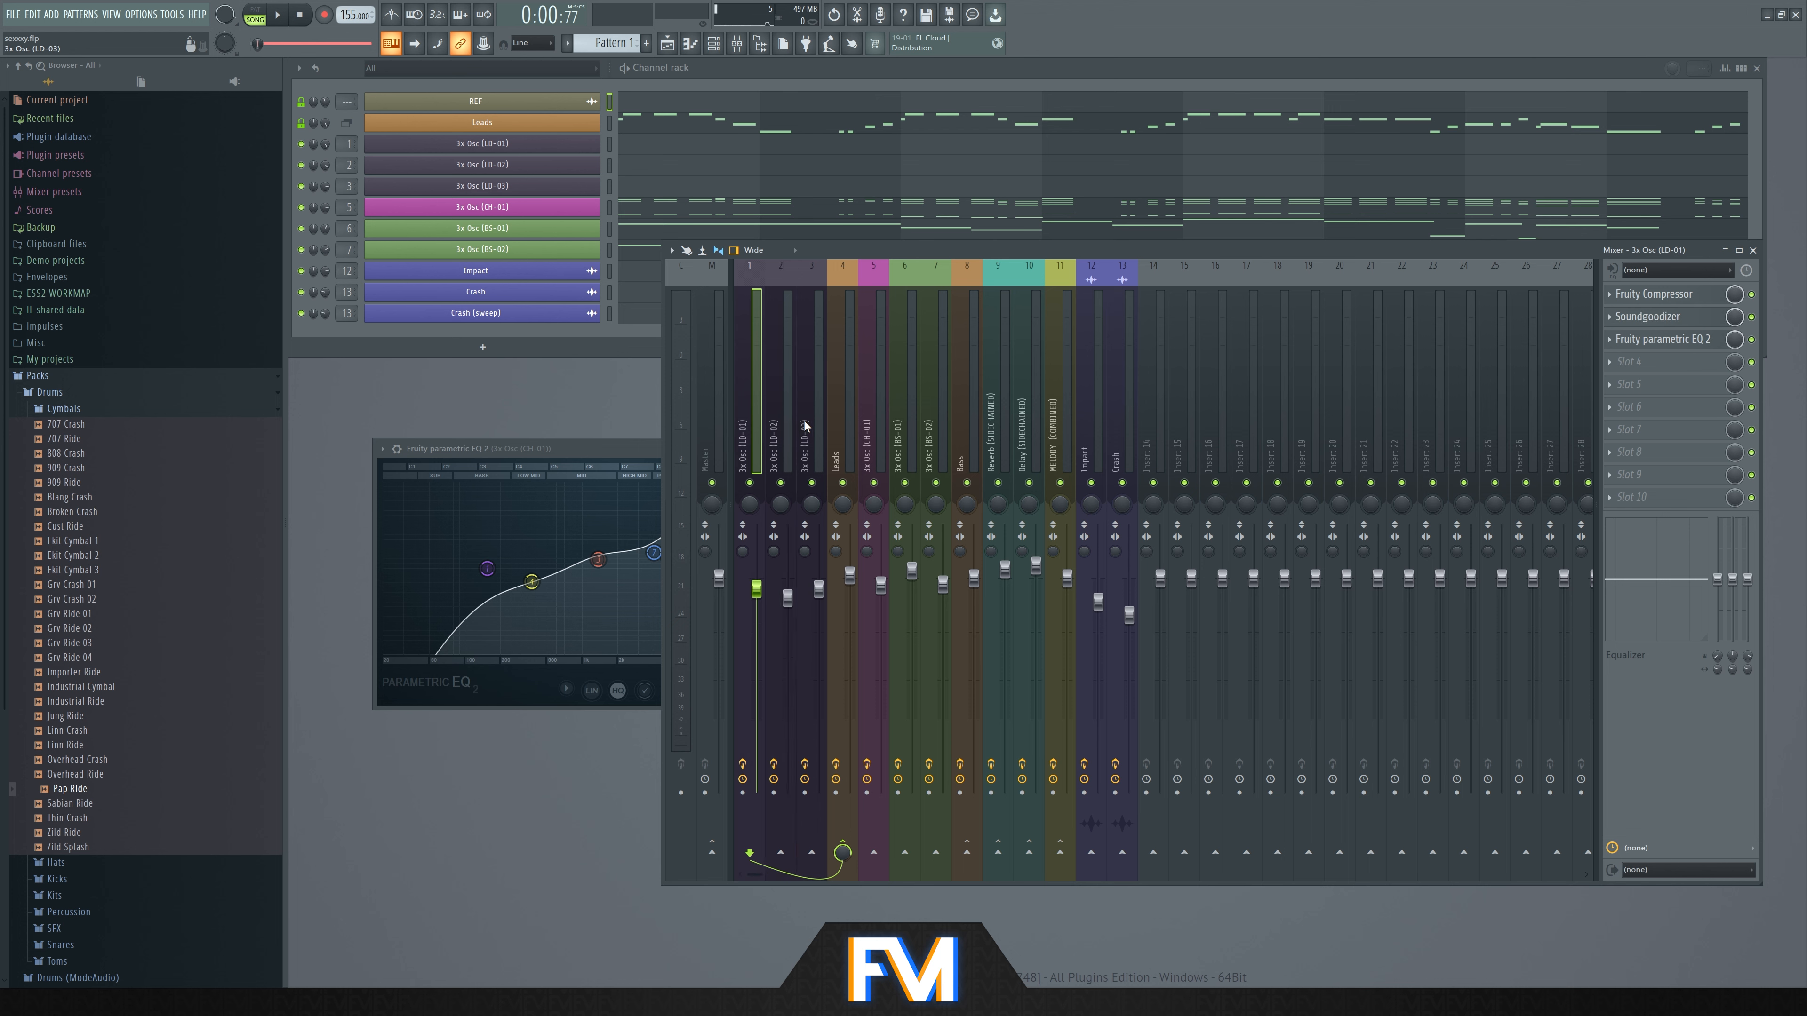
click(806, 426)
click(904, 425)
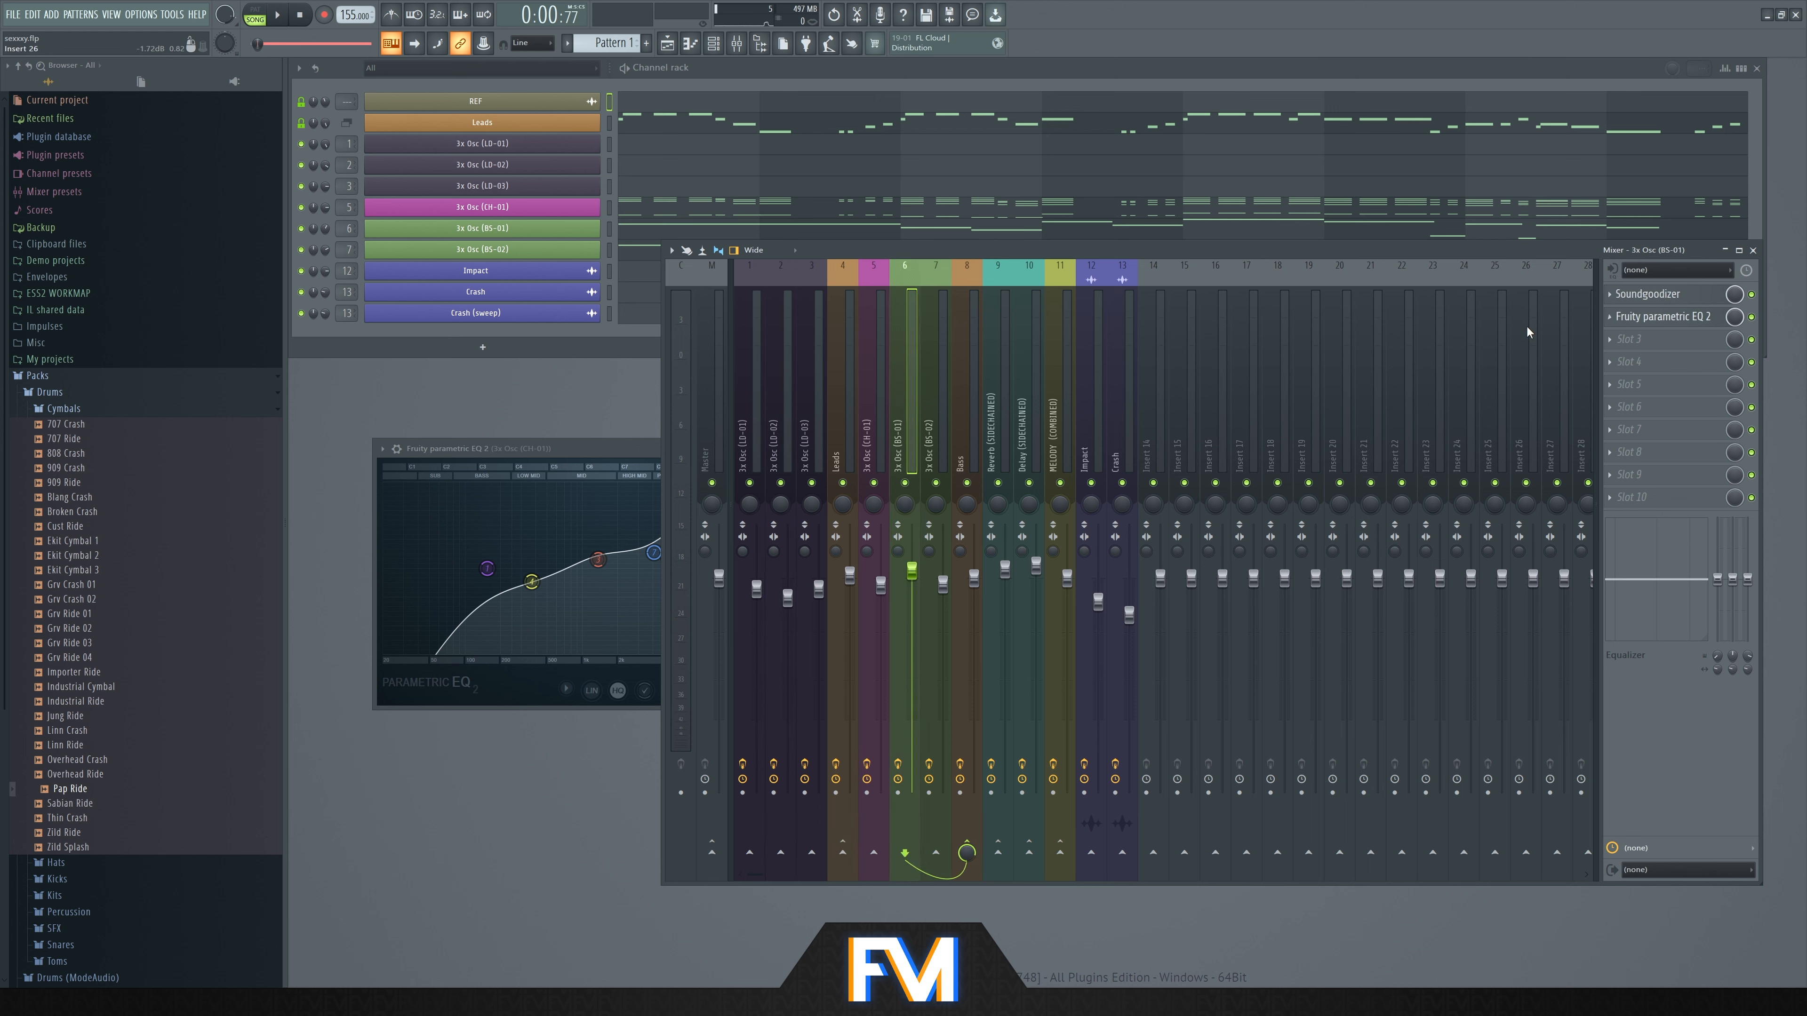
click(962, 426)
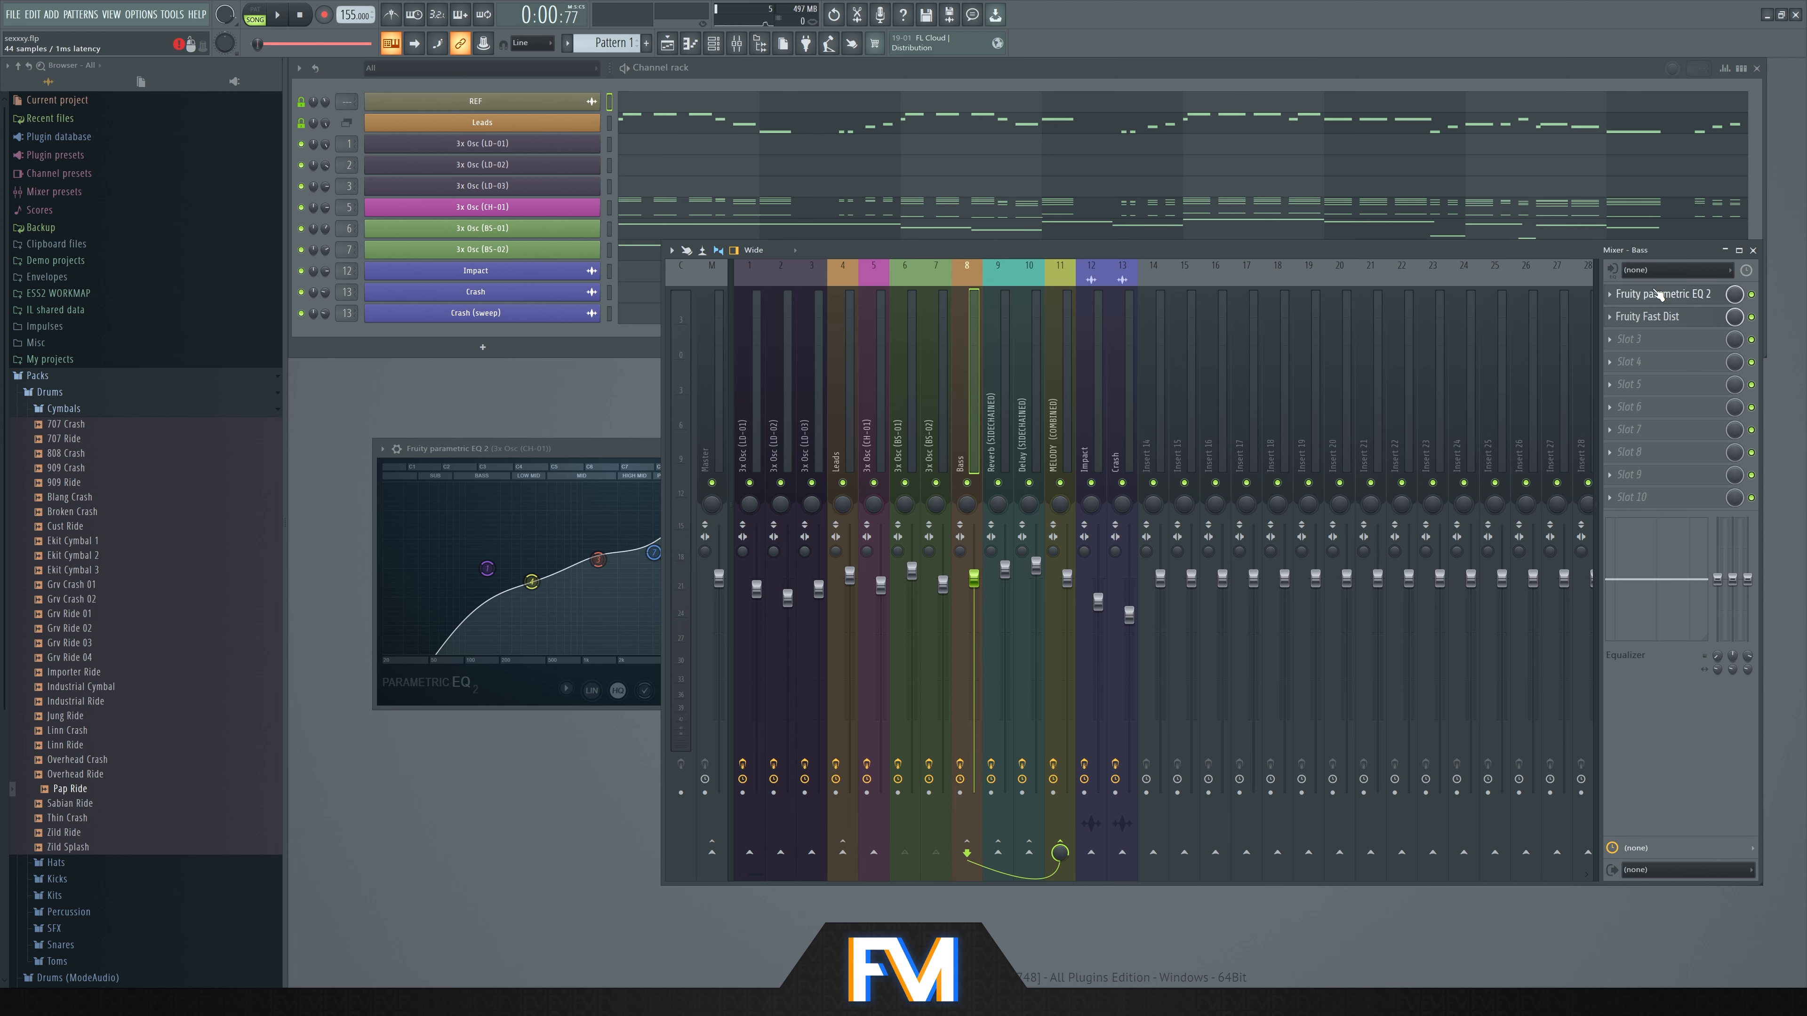
click(1624, 294)
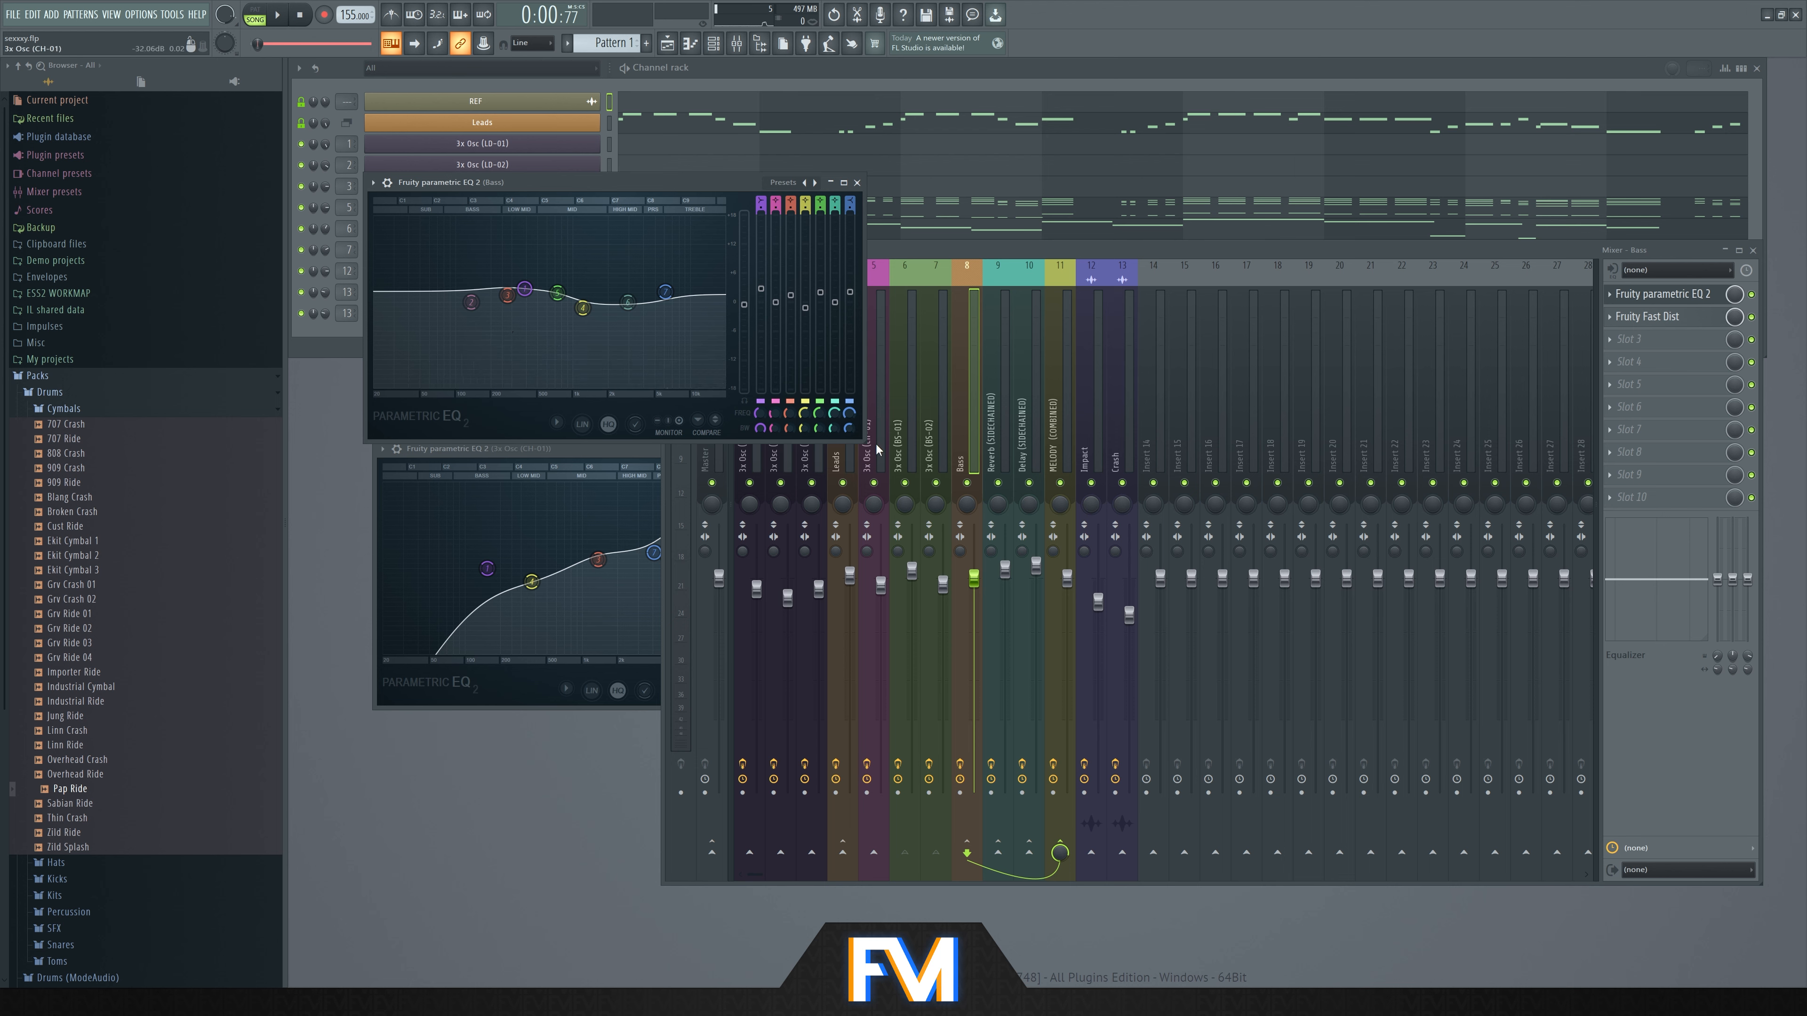
click(840, 434)
click(1689, 294)
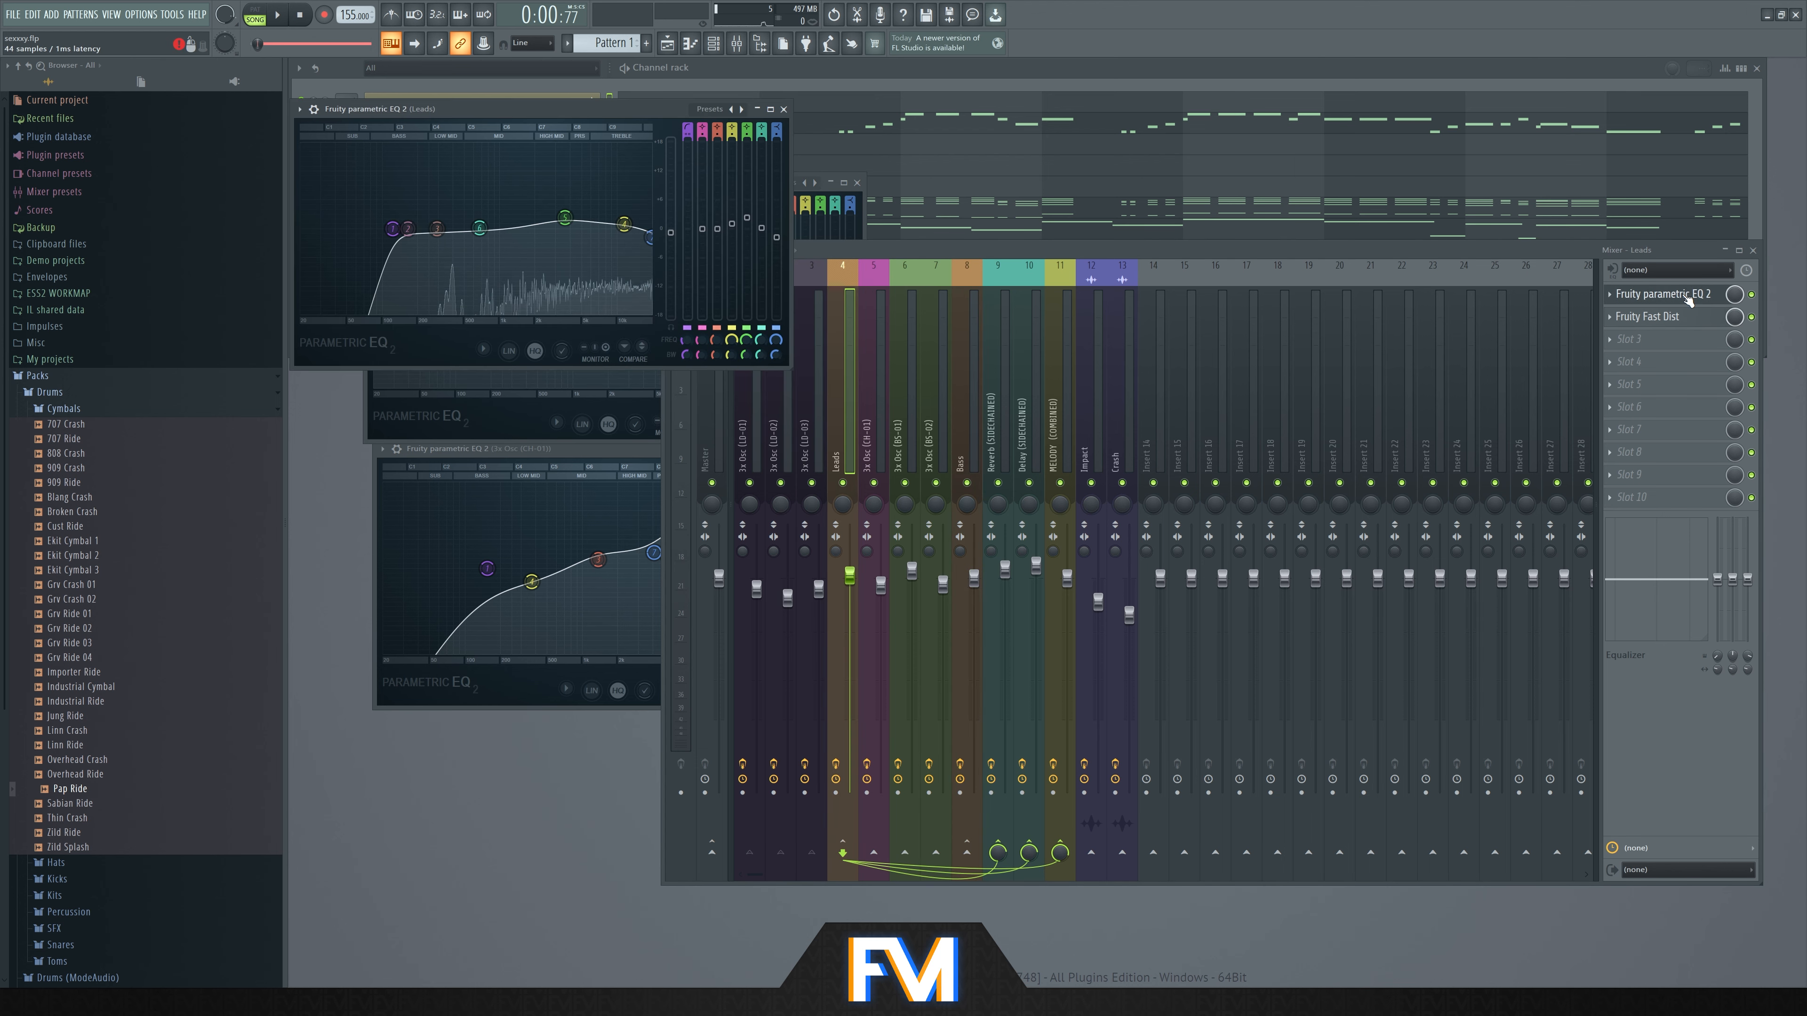
click(373, 477)
click(959, 81)
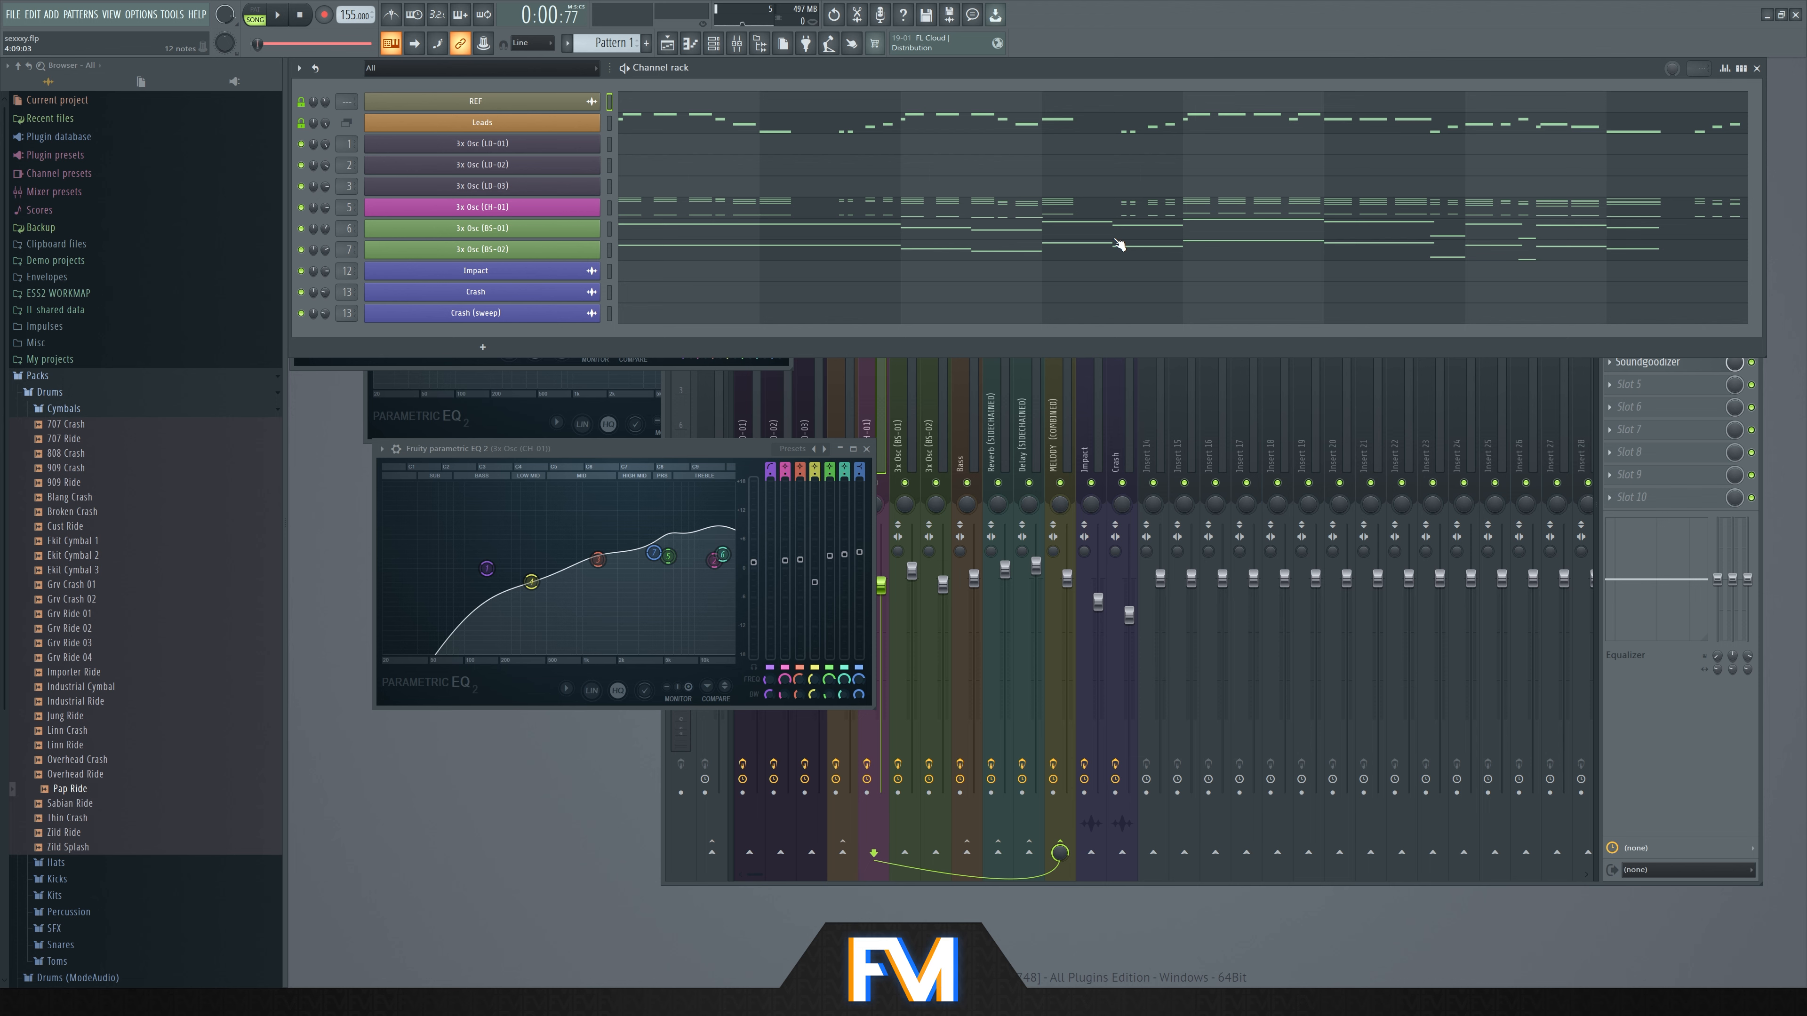
- Show the playlist, solo Track 4 with the crash sweep and crash clips, and play it
click(262, 15)
click(261, 15)
click(111, 14)
click(125, 44)
scroll(500, 513, up, 3)
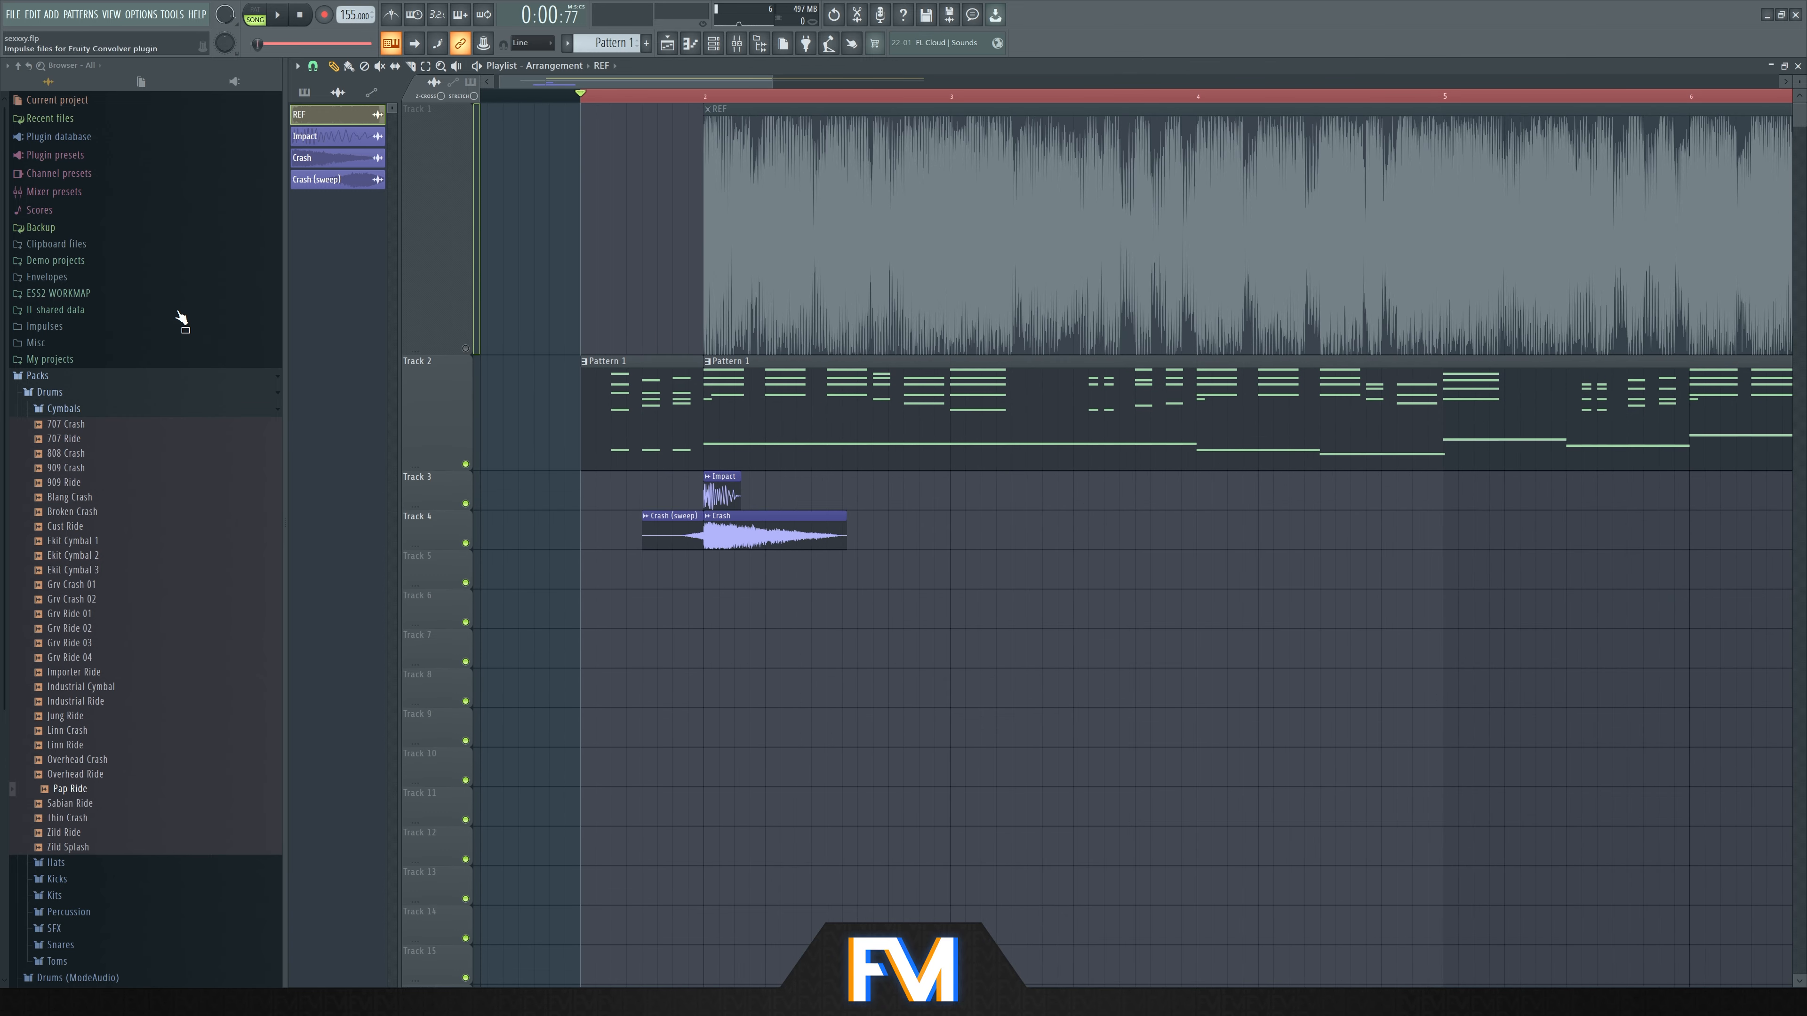
ctrl+click(465, 543)
key(space)
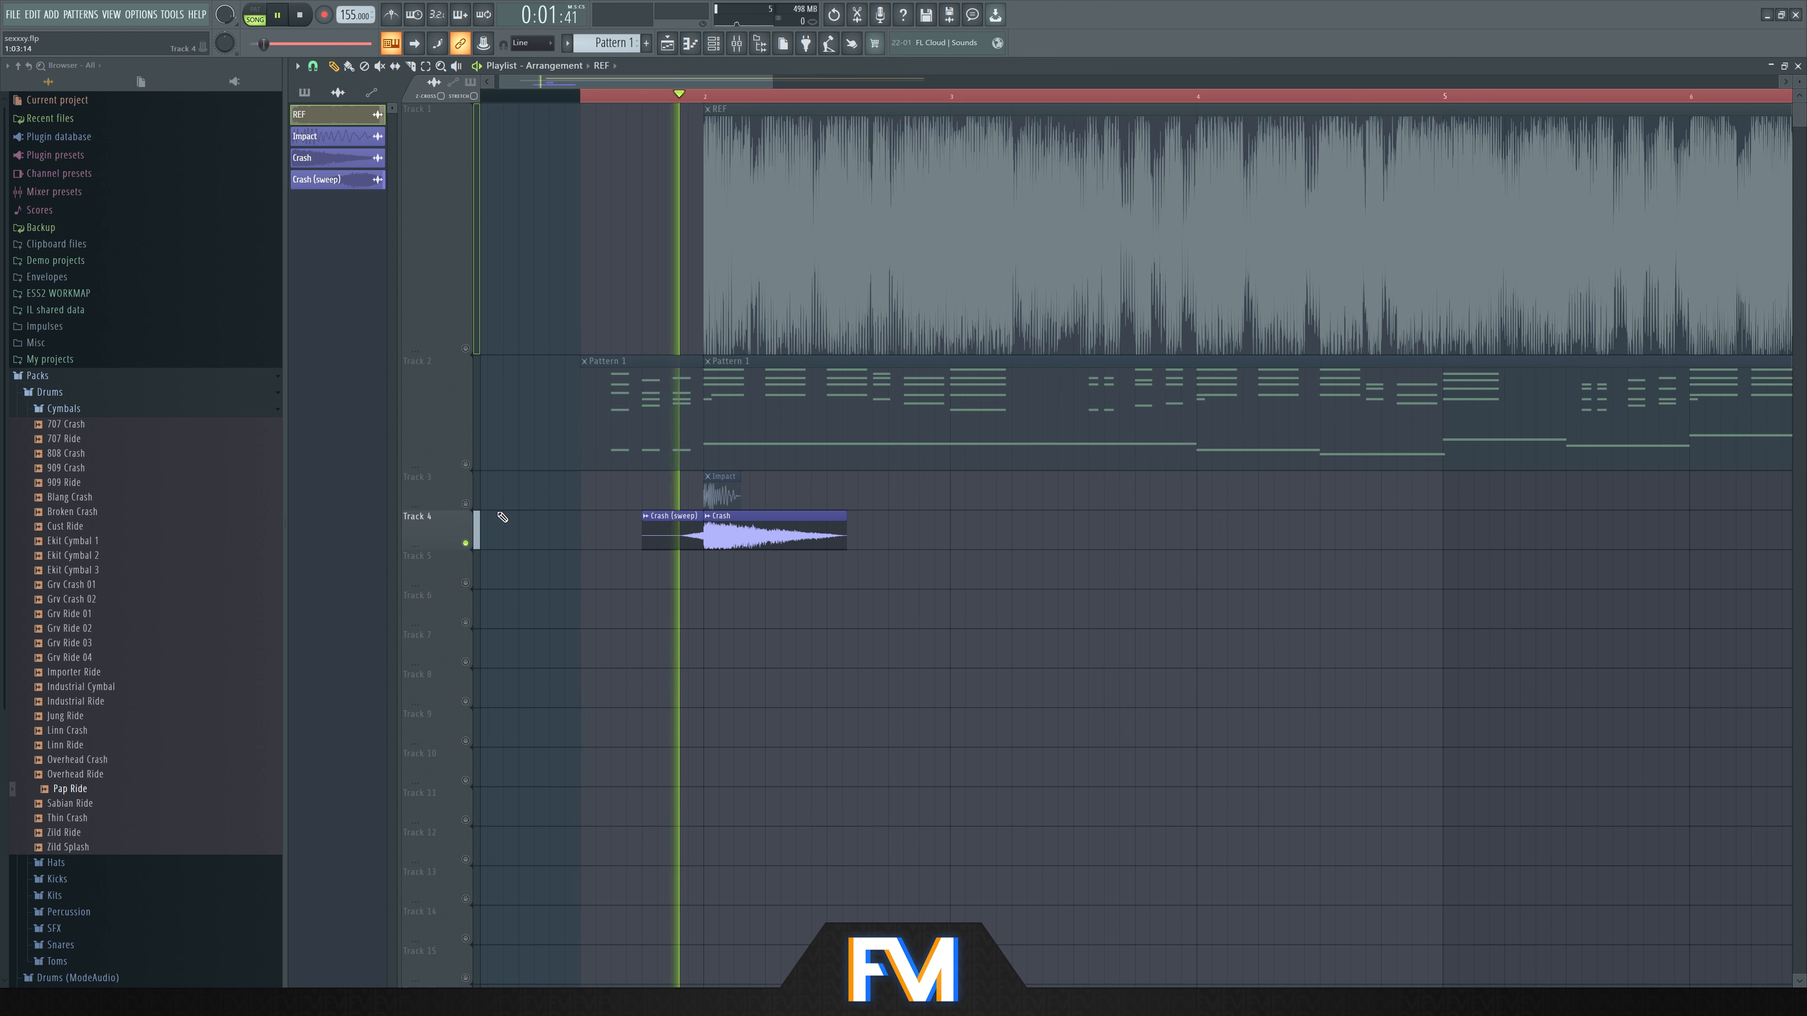
key(space)
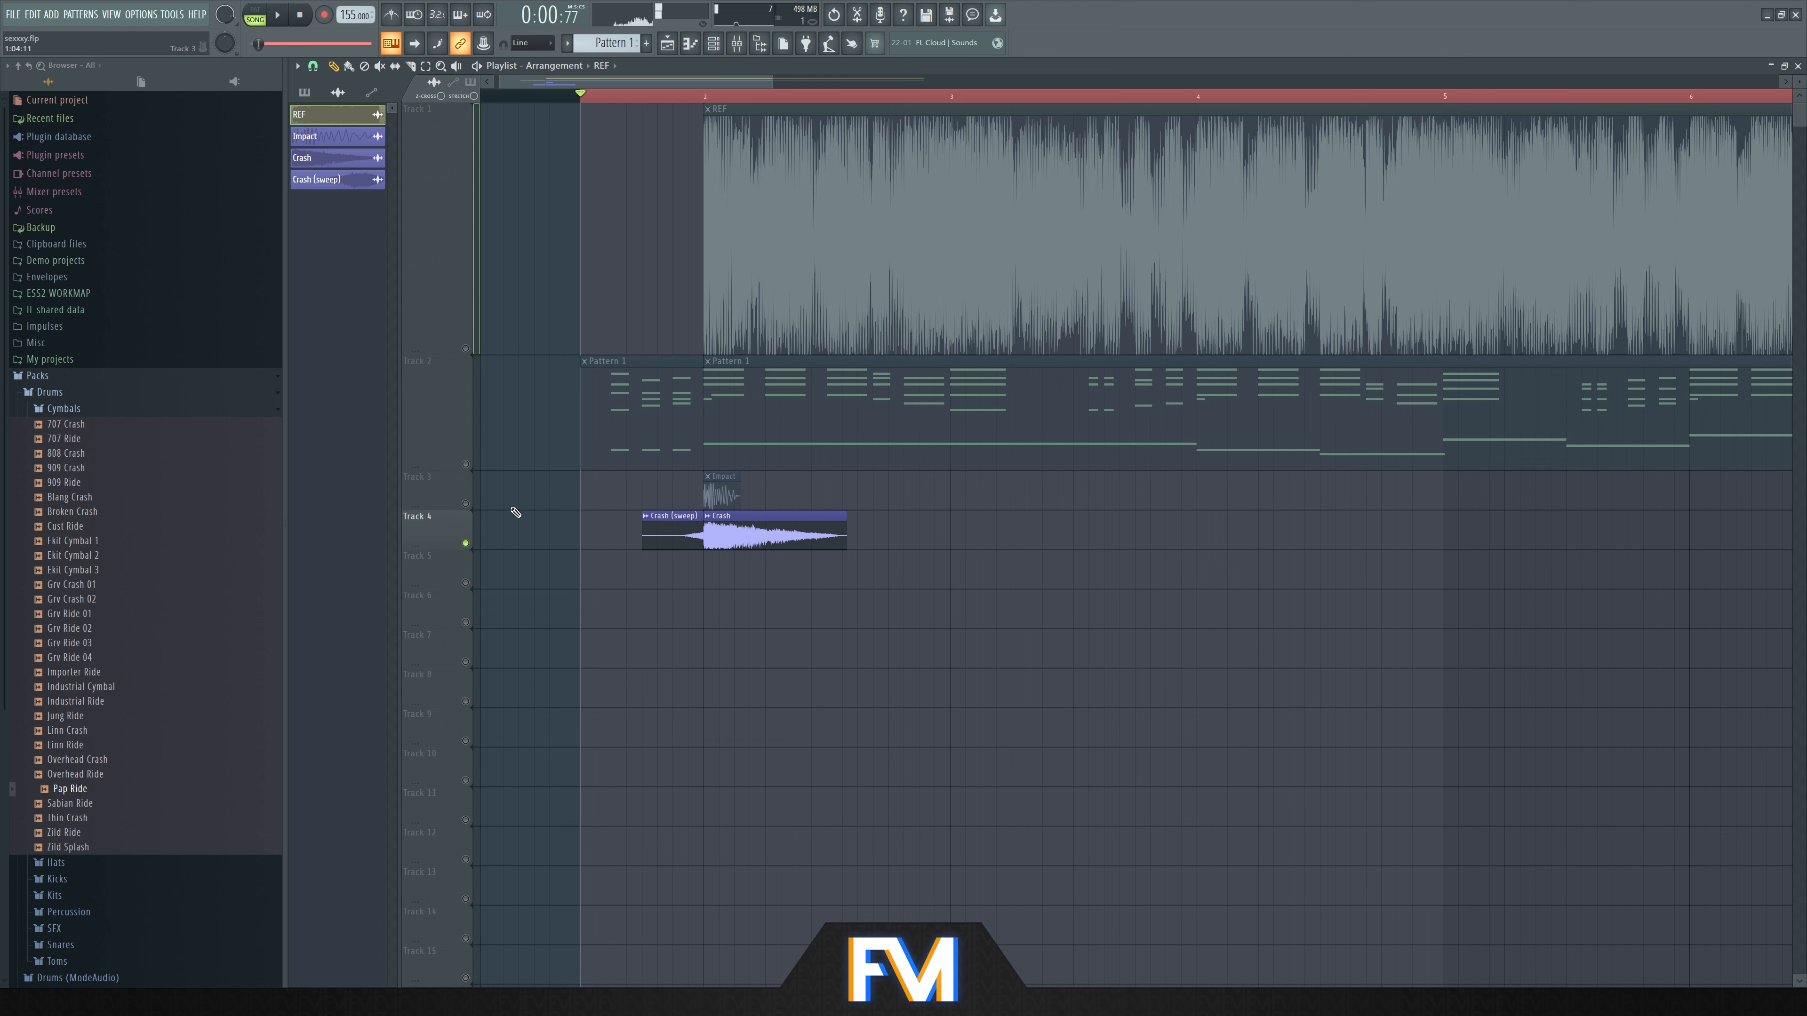
- Solo Track 3, open the Impact clip's settings, and play the clip with its mixer track in view
ctrl+click(465, 504)
click(727, 493)
double_click(727, 493)
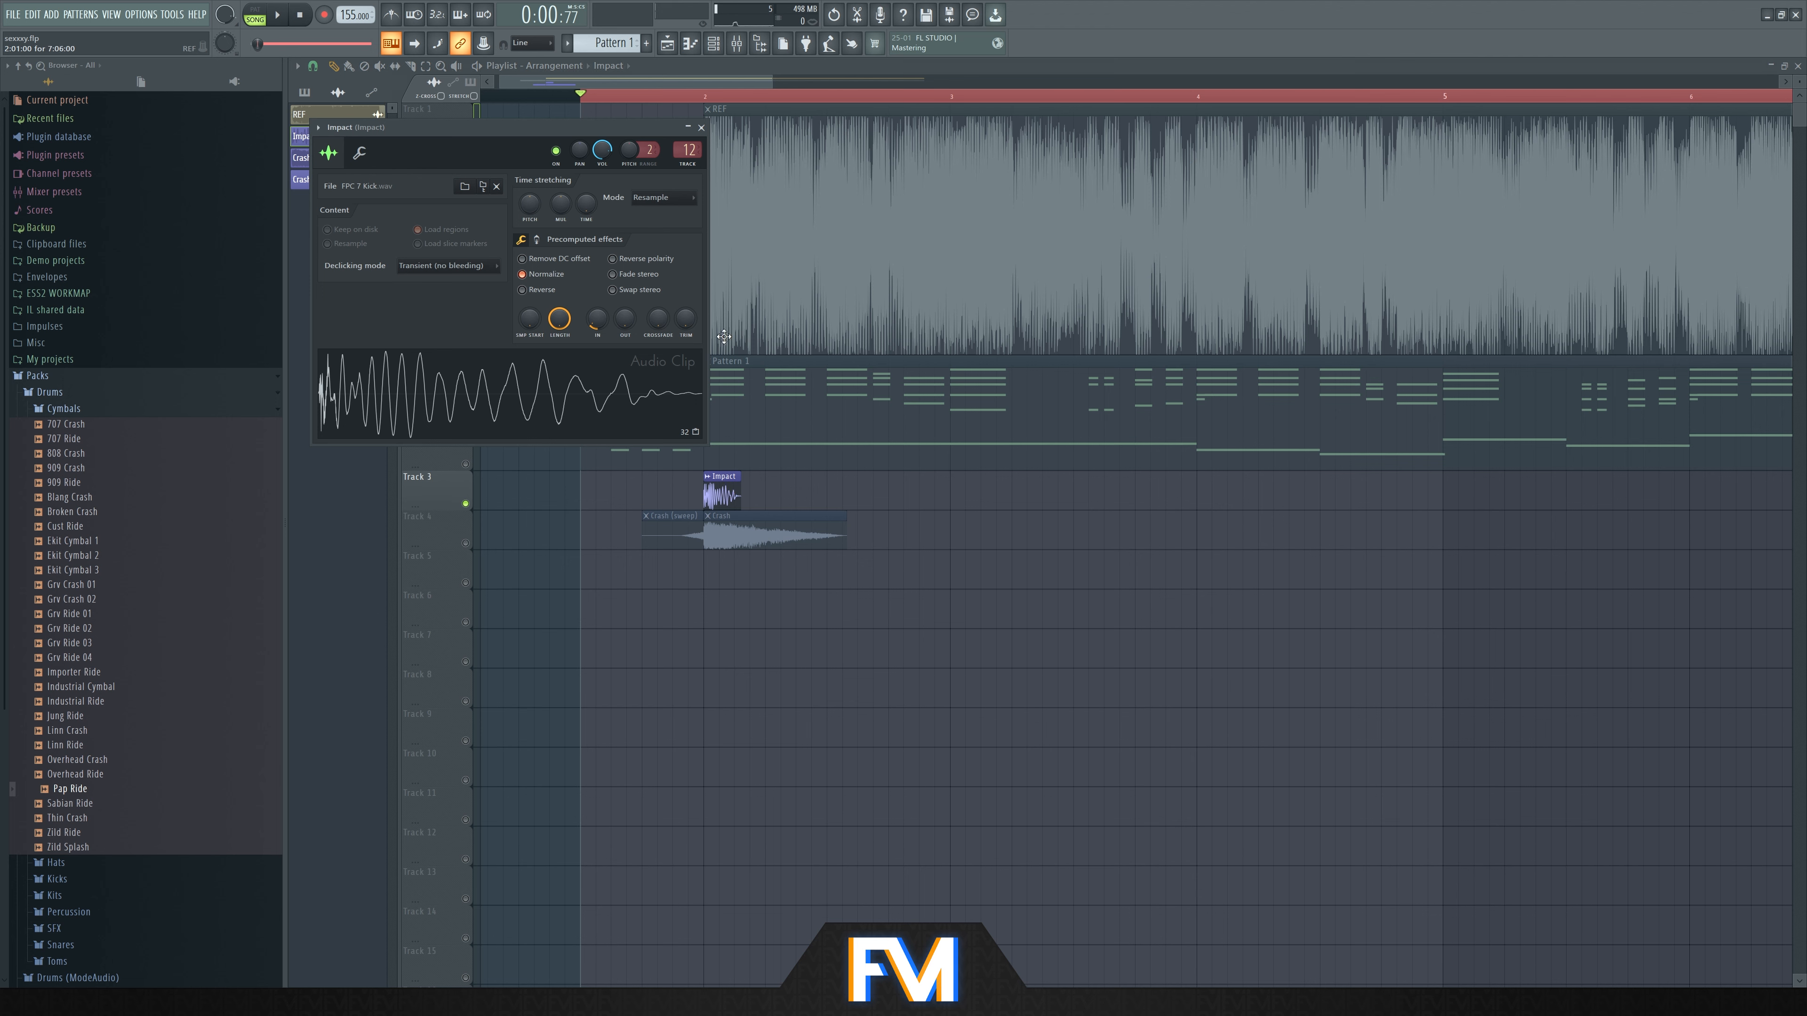
key(F9)
key(space)
key(space)
key(space)
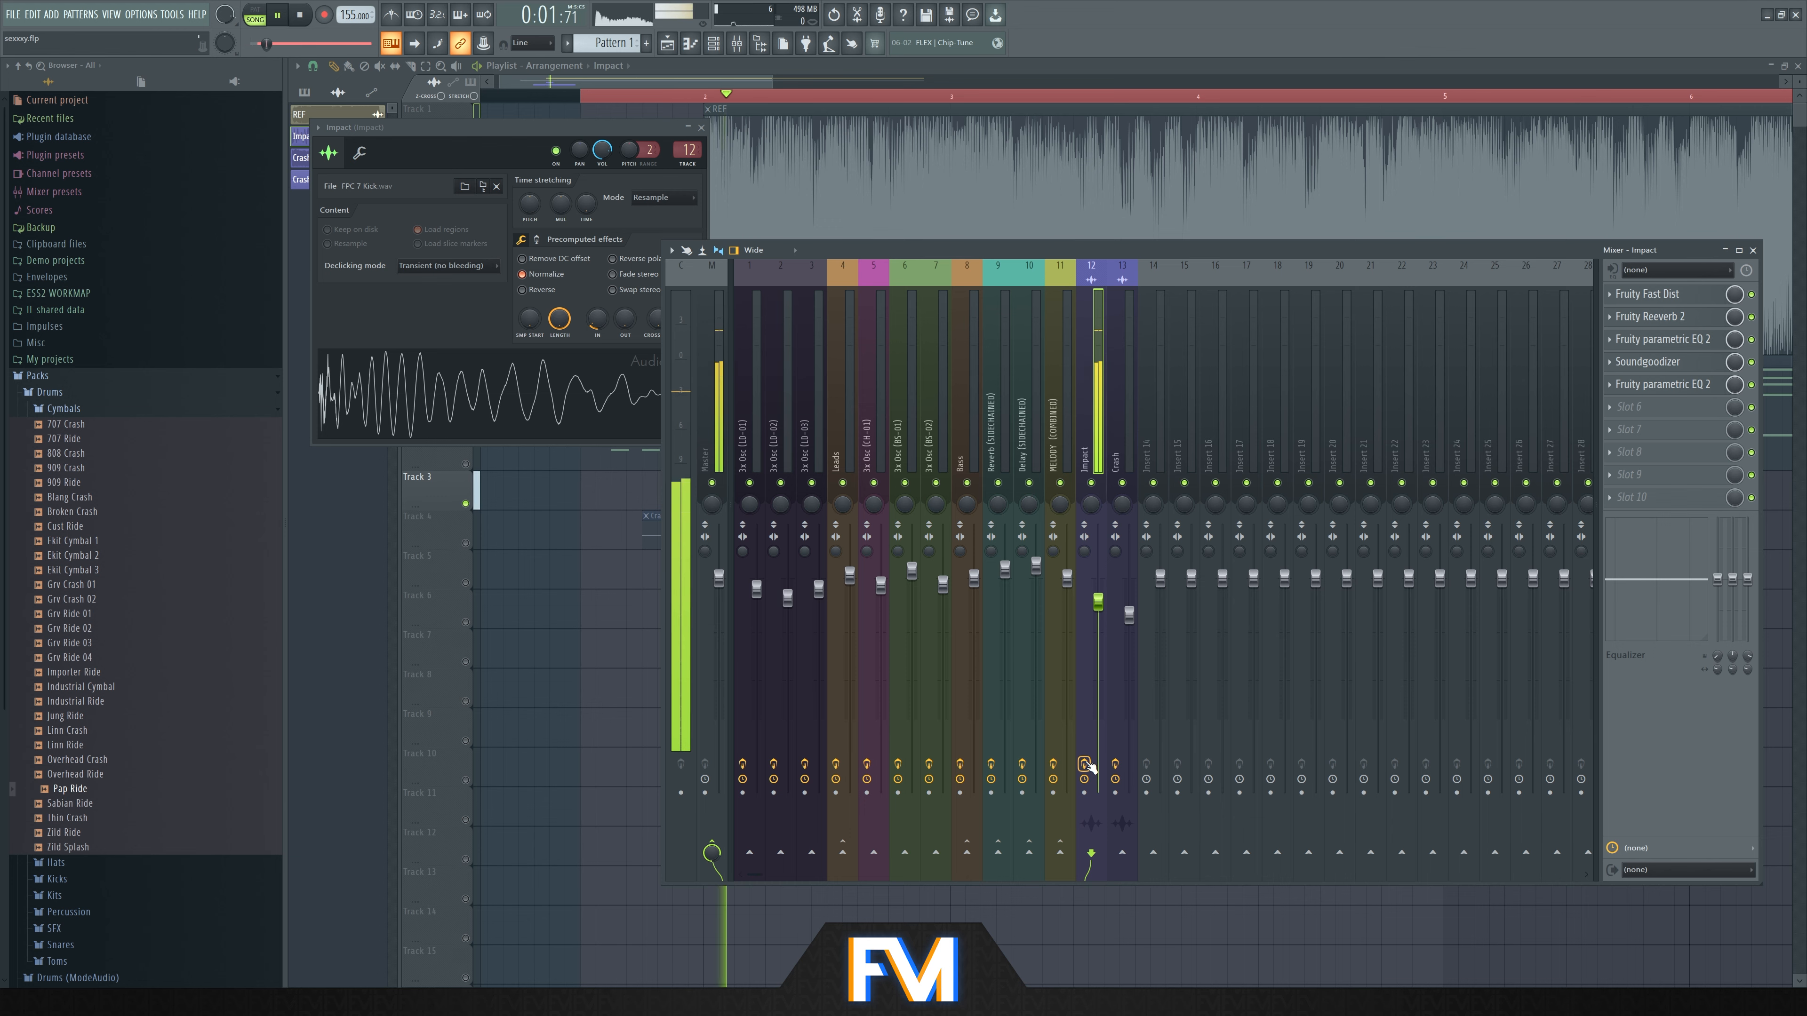
key(space)
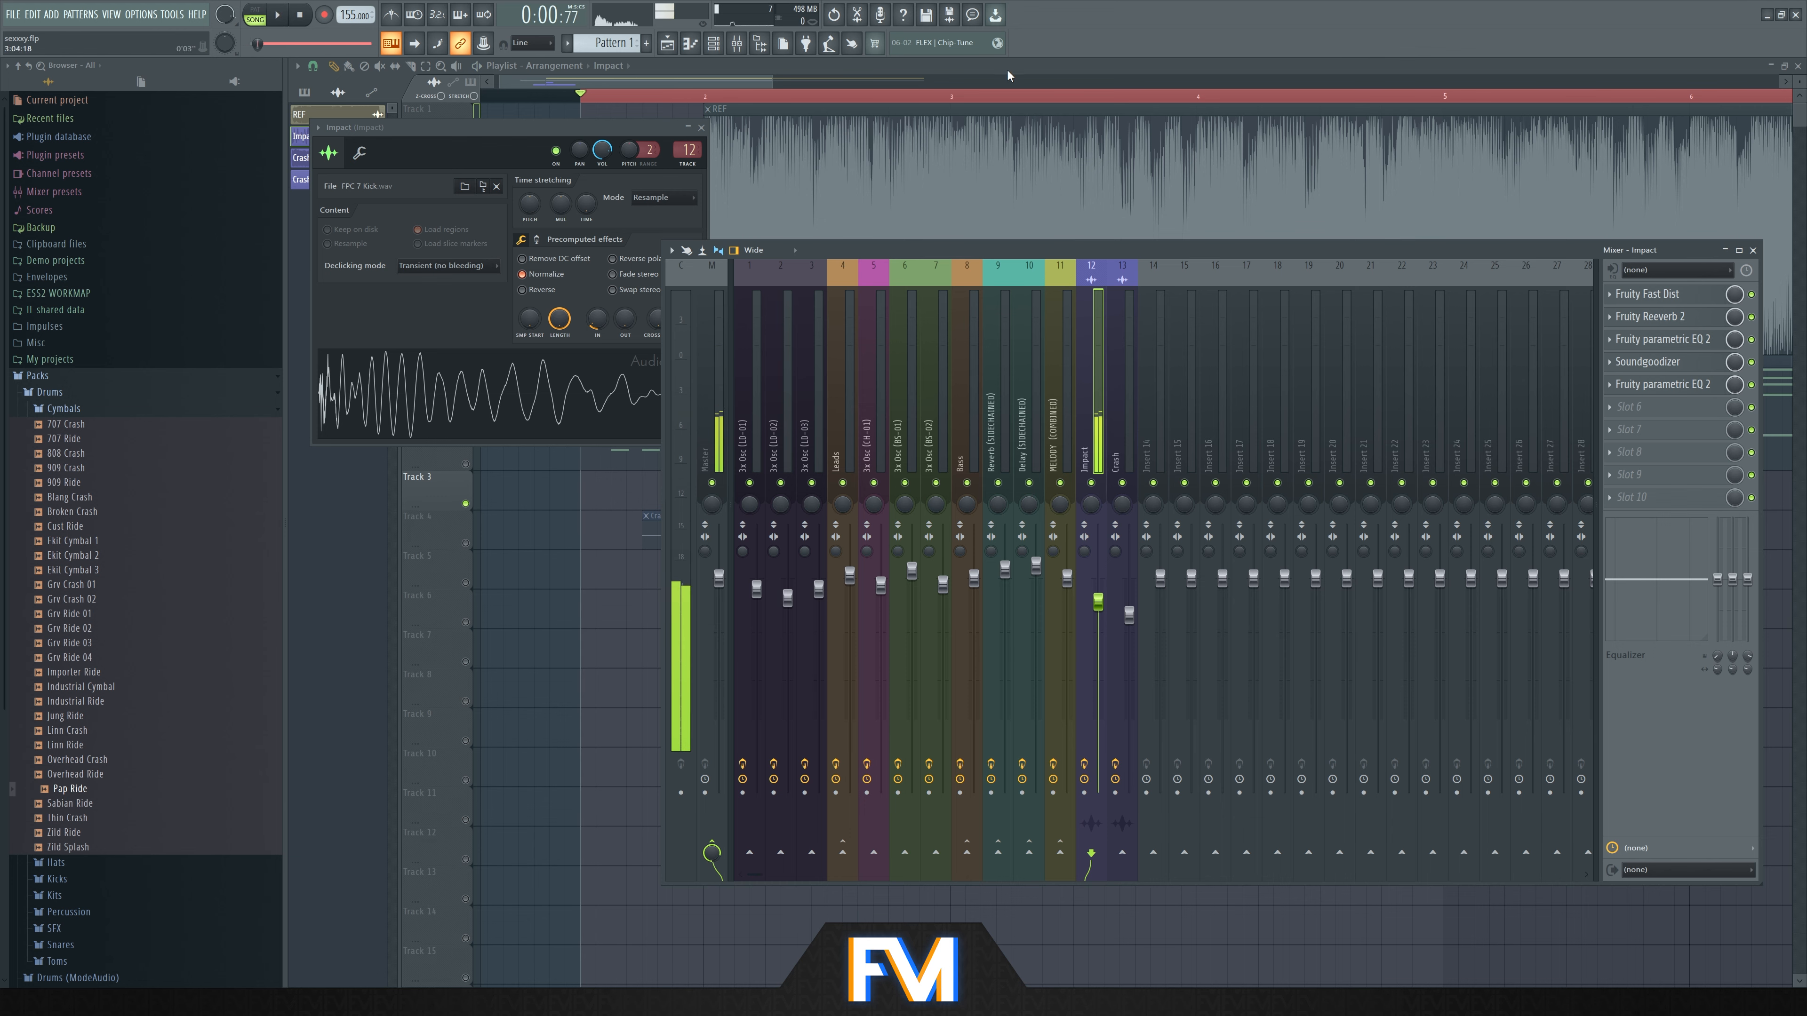
- Hide the playlist, solo the 3x Osc (LD-01) channel in the channel rack, and switch playback to pattern mode
key(F12)
key(F5)
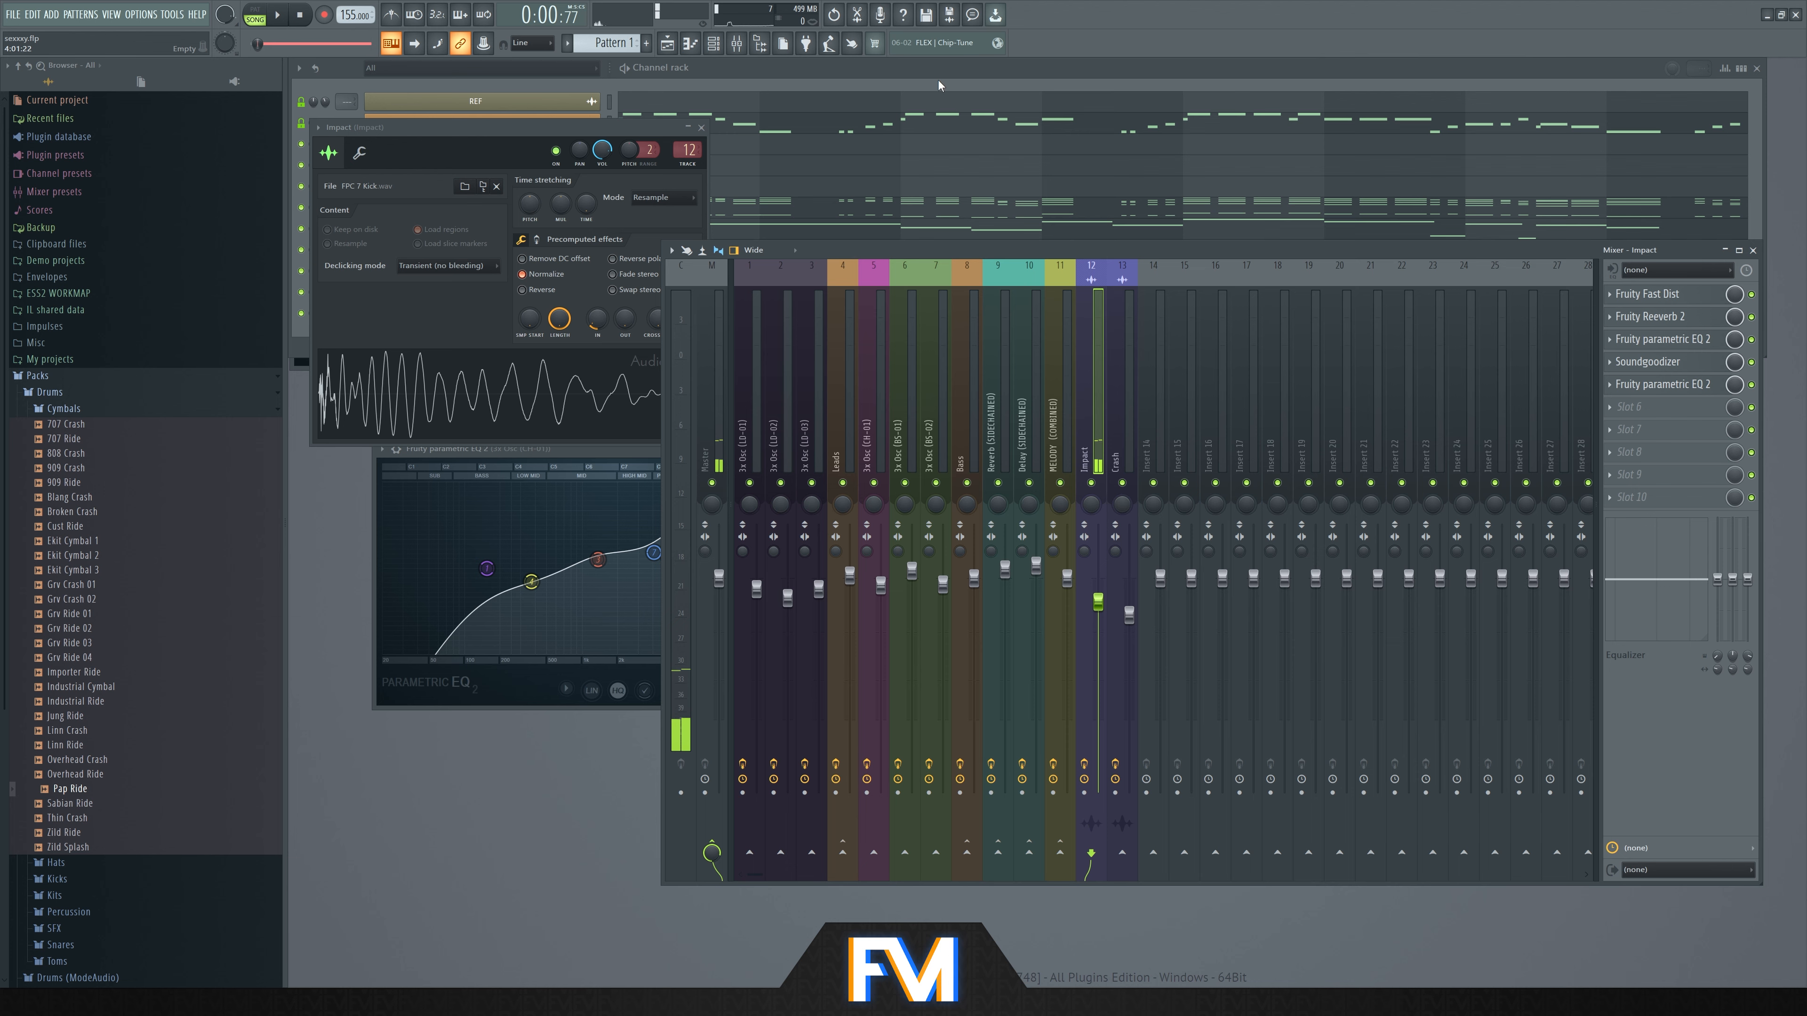
key(F6)
right_click(302, 144)
click(254, 15)
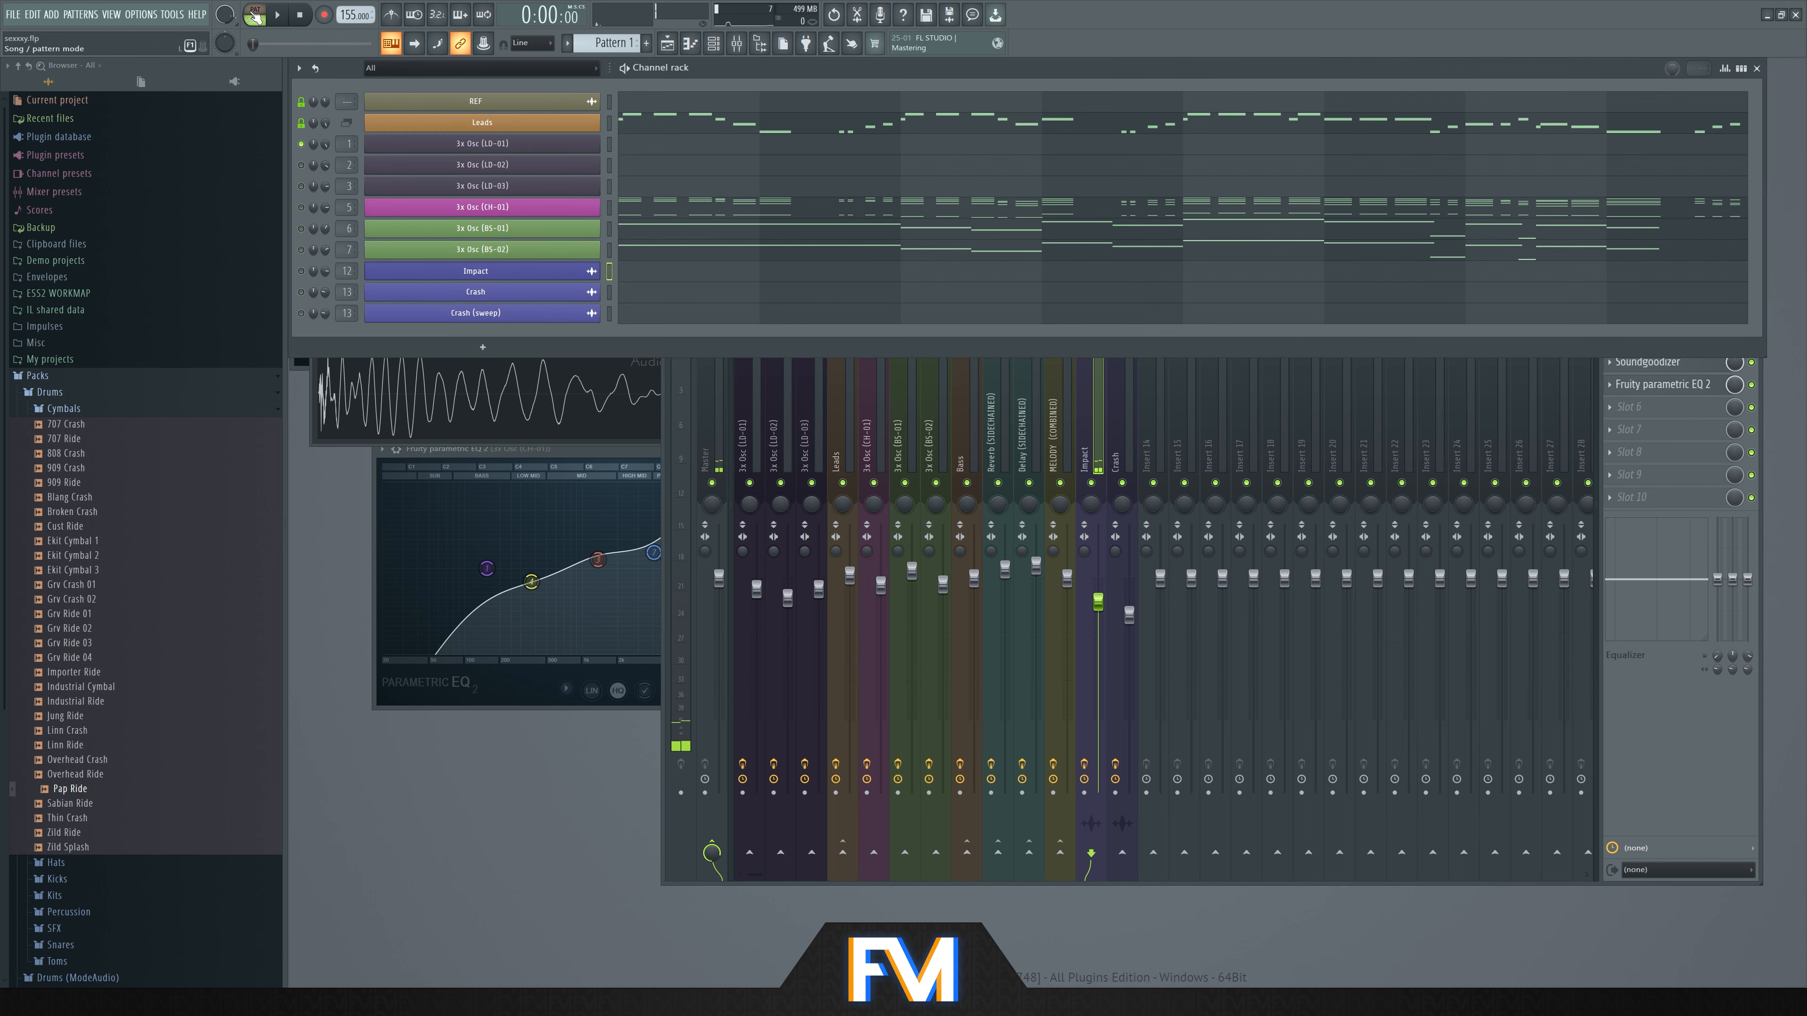
- Mute the Reverb and Delay mixer tracks and play the pattern with the soloed lead
click(997, 483)
click(1029, 483)
click(827, 68)
key(space)
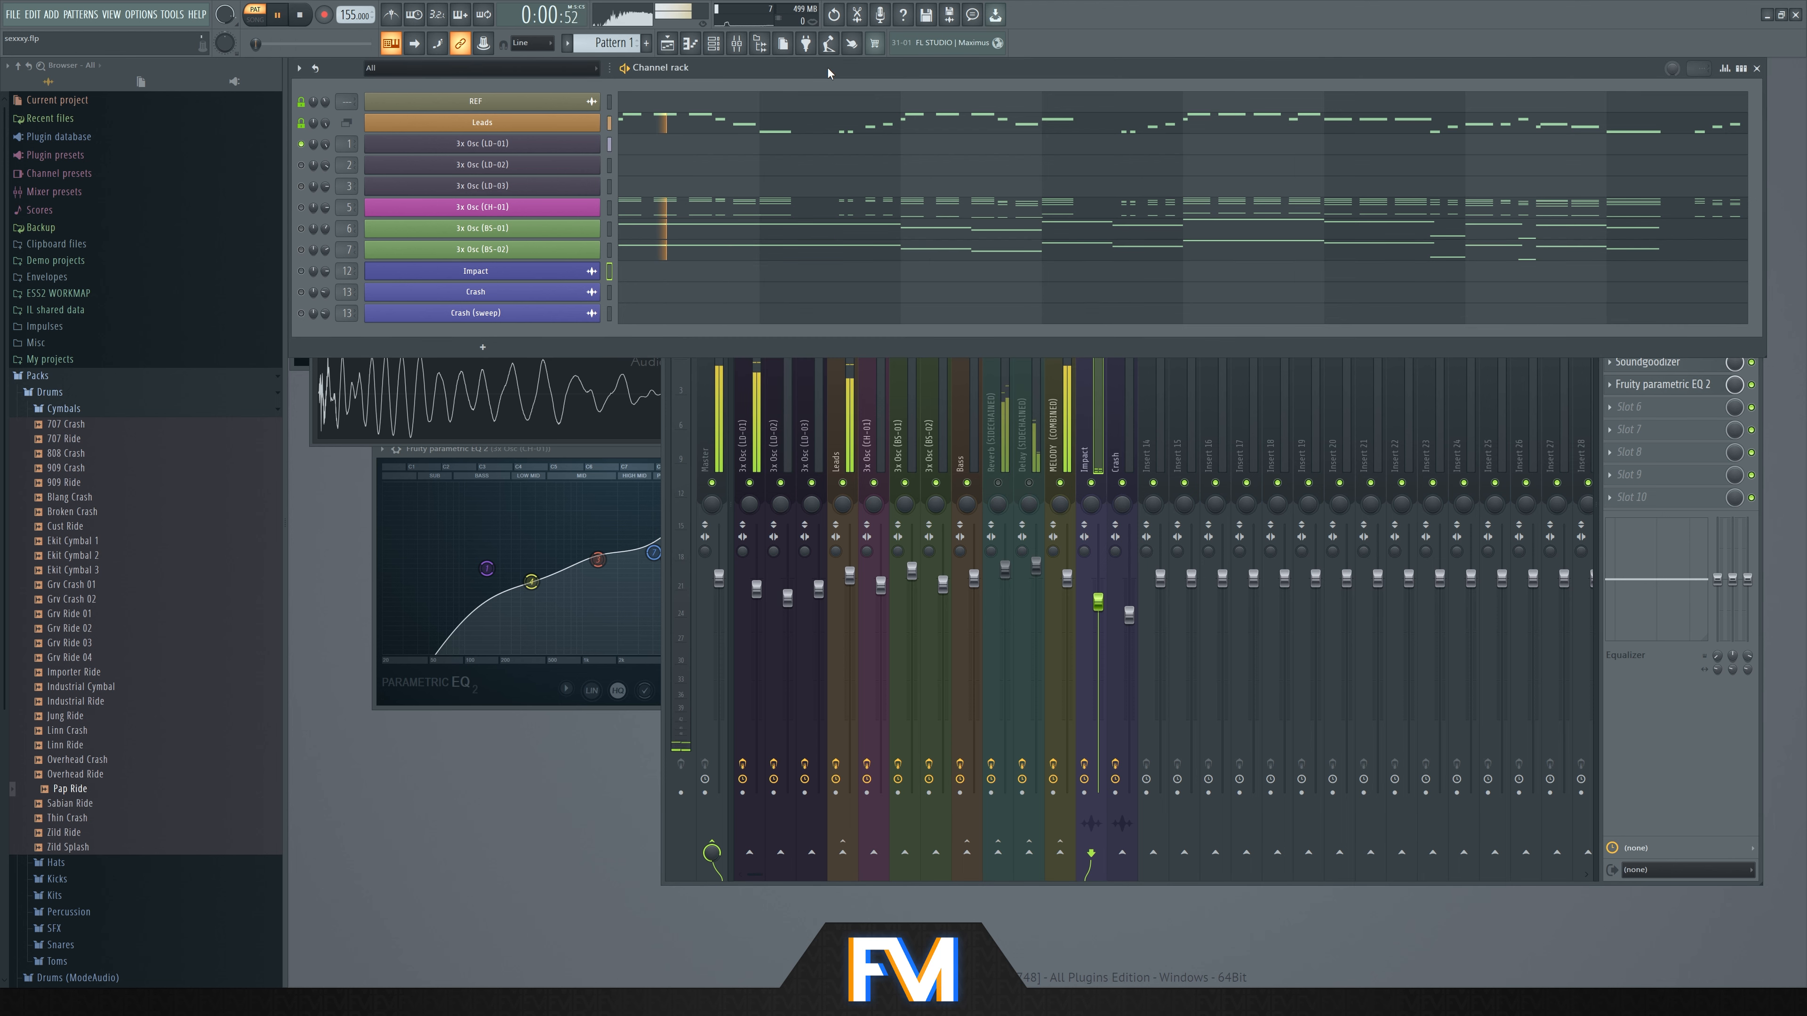
- Open the 3x Osc (LD-01) settings, move the window clear of the channel rack, and show its oscillators
click(483, 143)
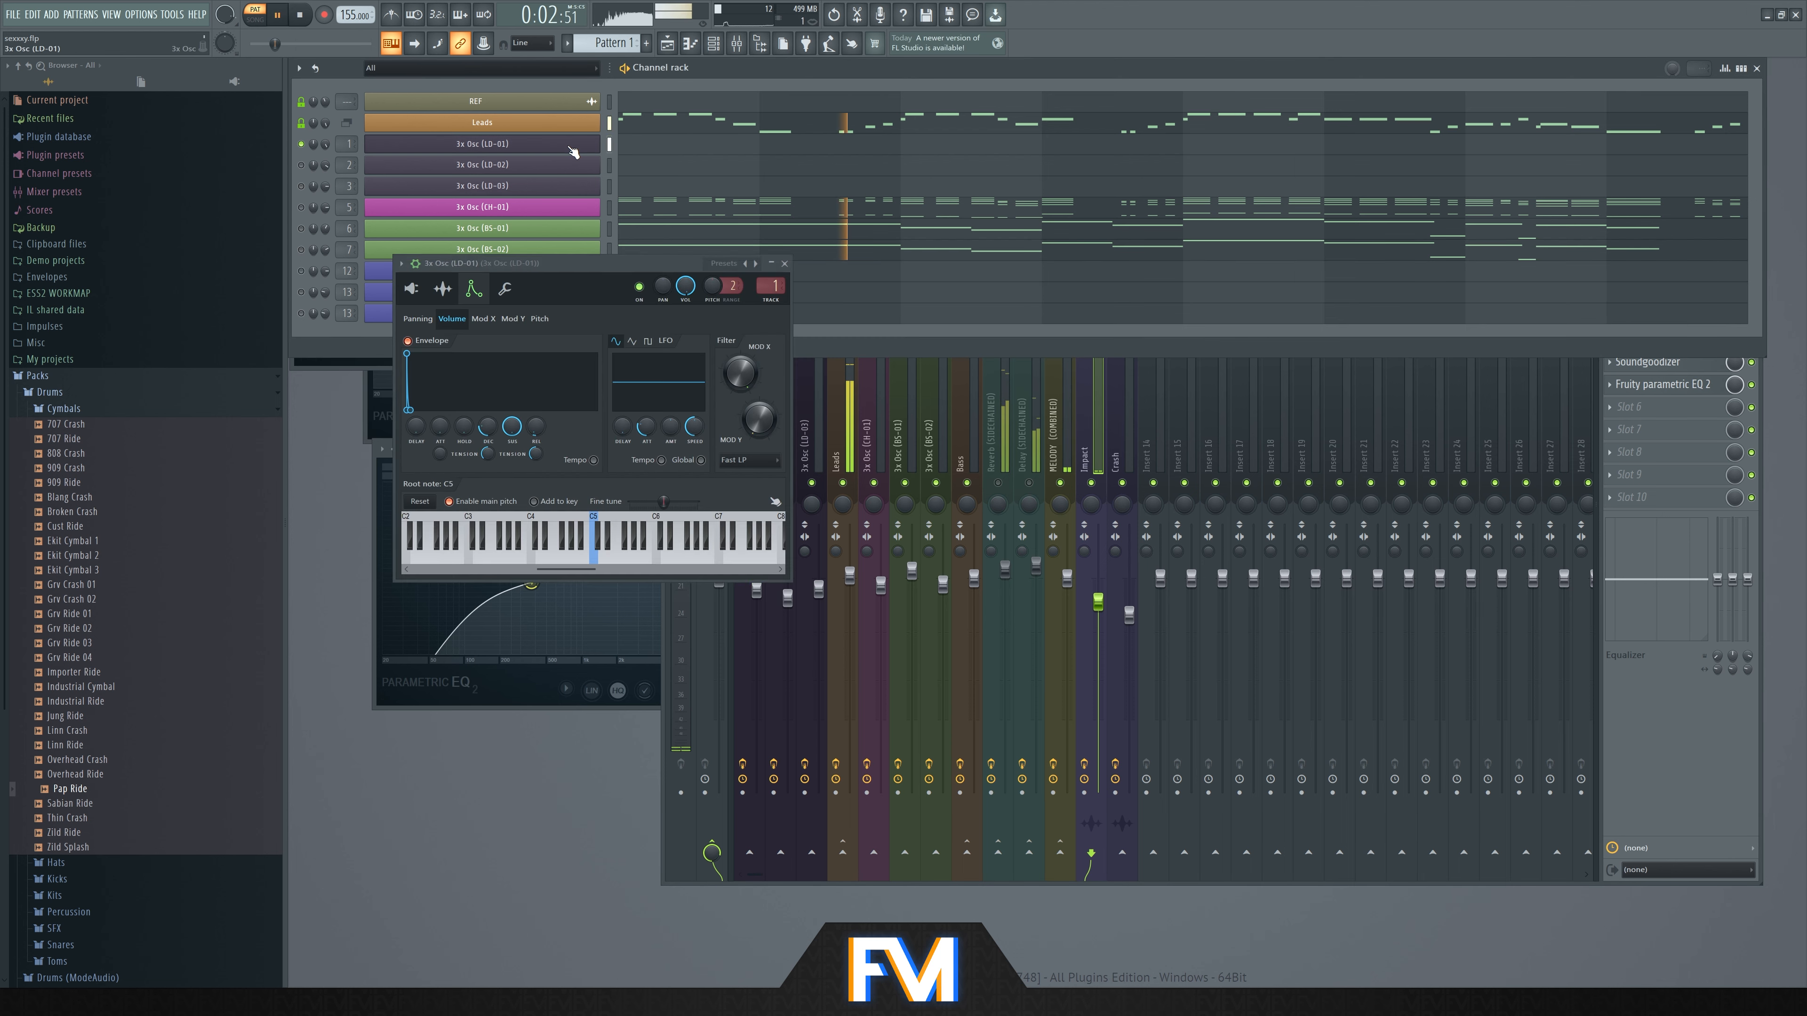
drag(673, 265, 976, 416)
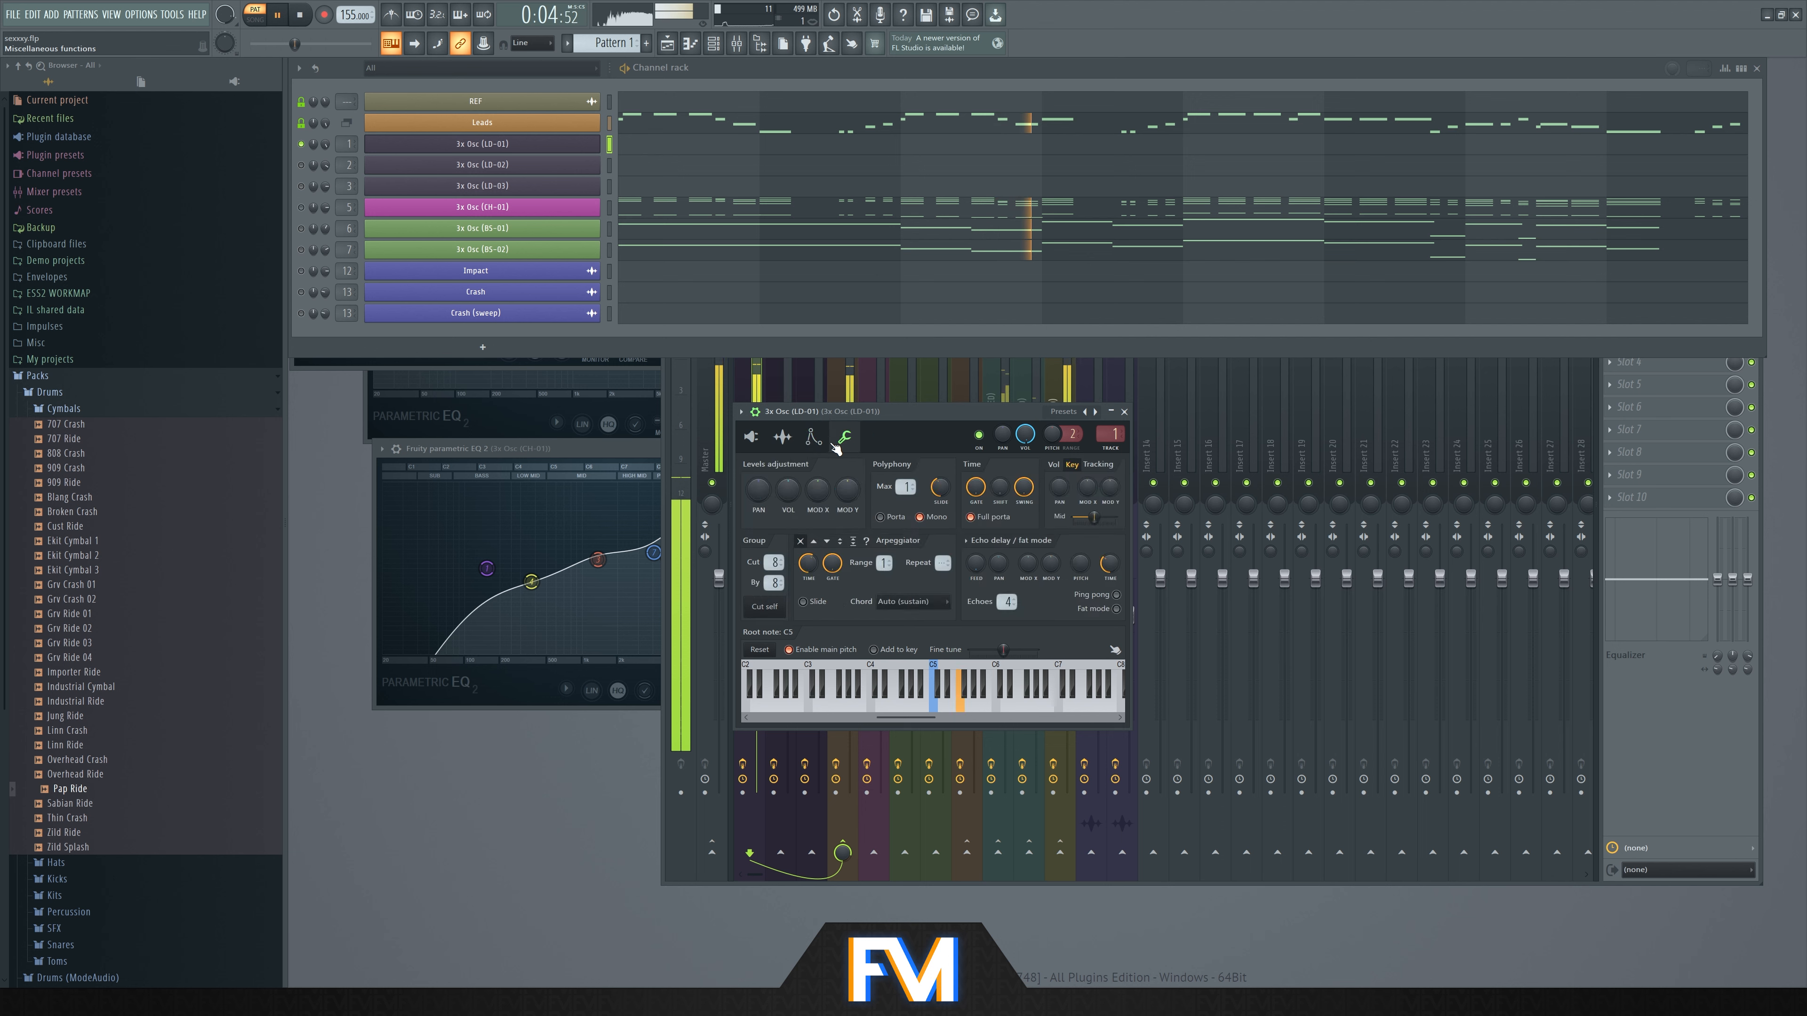
click(751, 437)
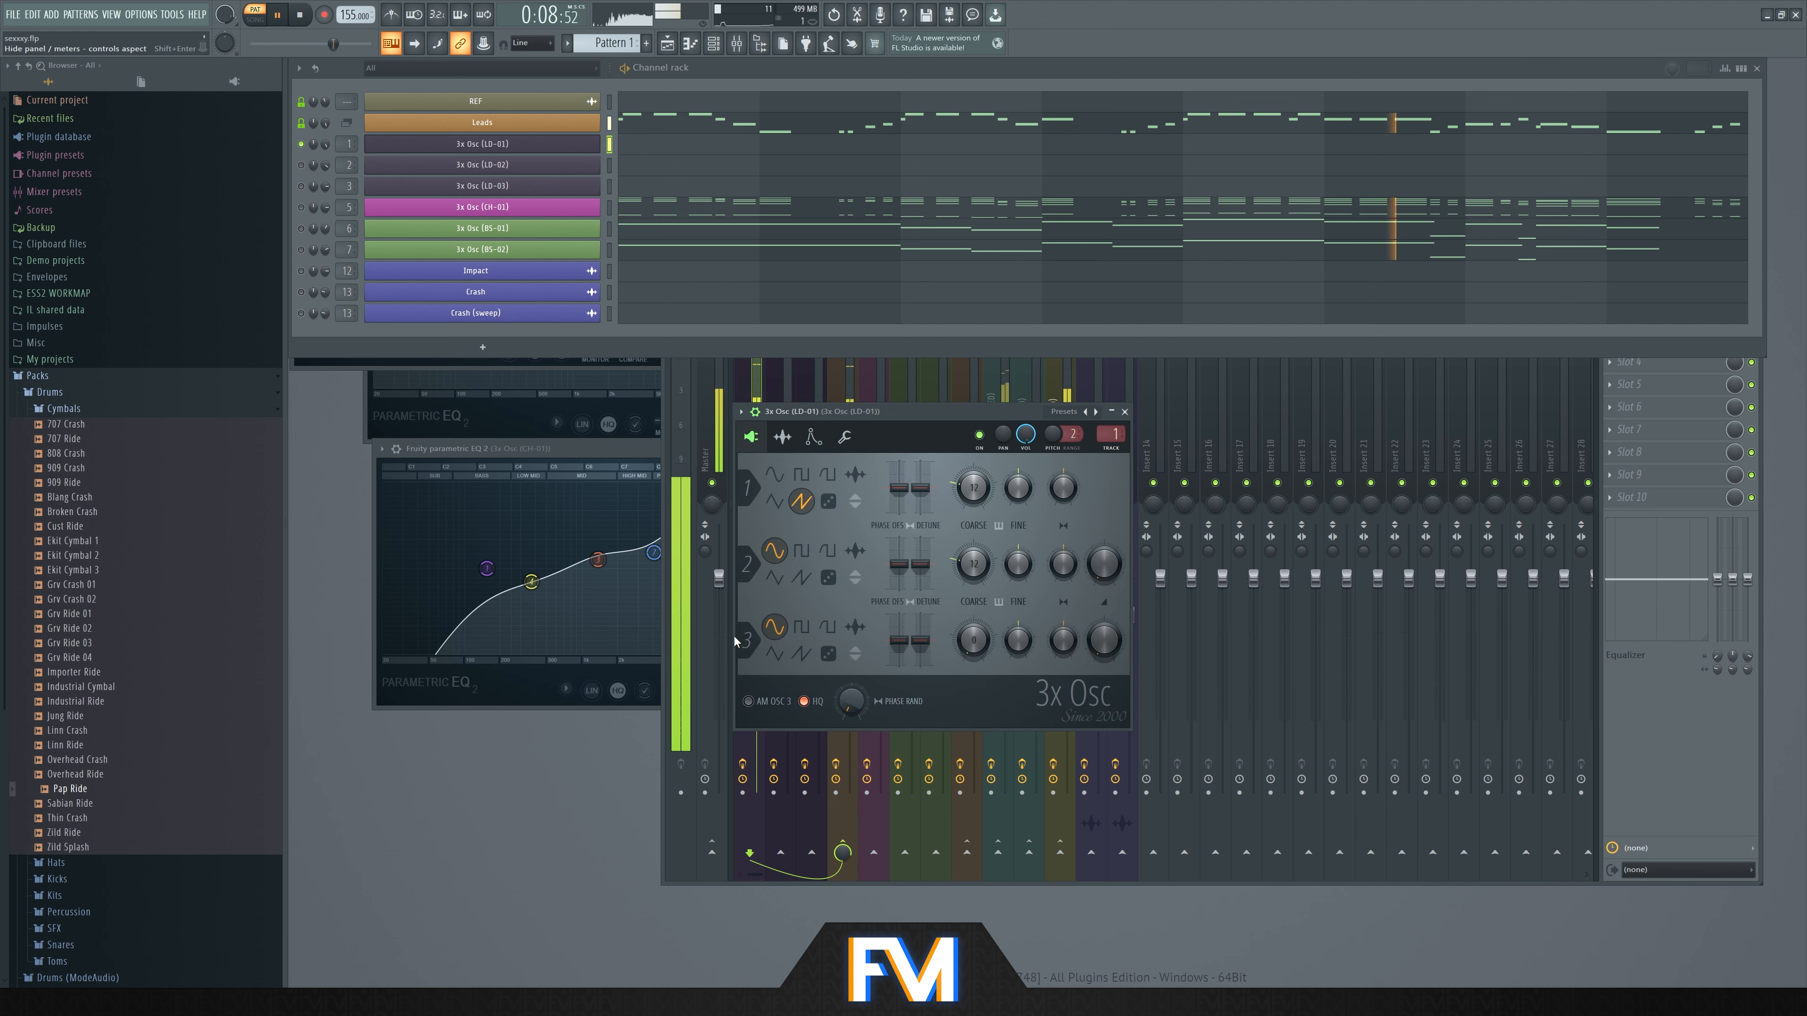
- Compare LD-01 with the HQ oscillator option off and on again during playback, and stop the pattern
click(805, 702)
click(809, 703)
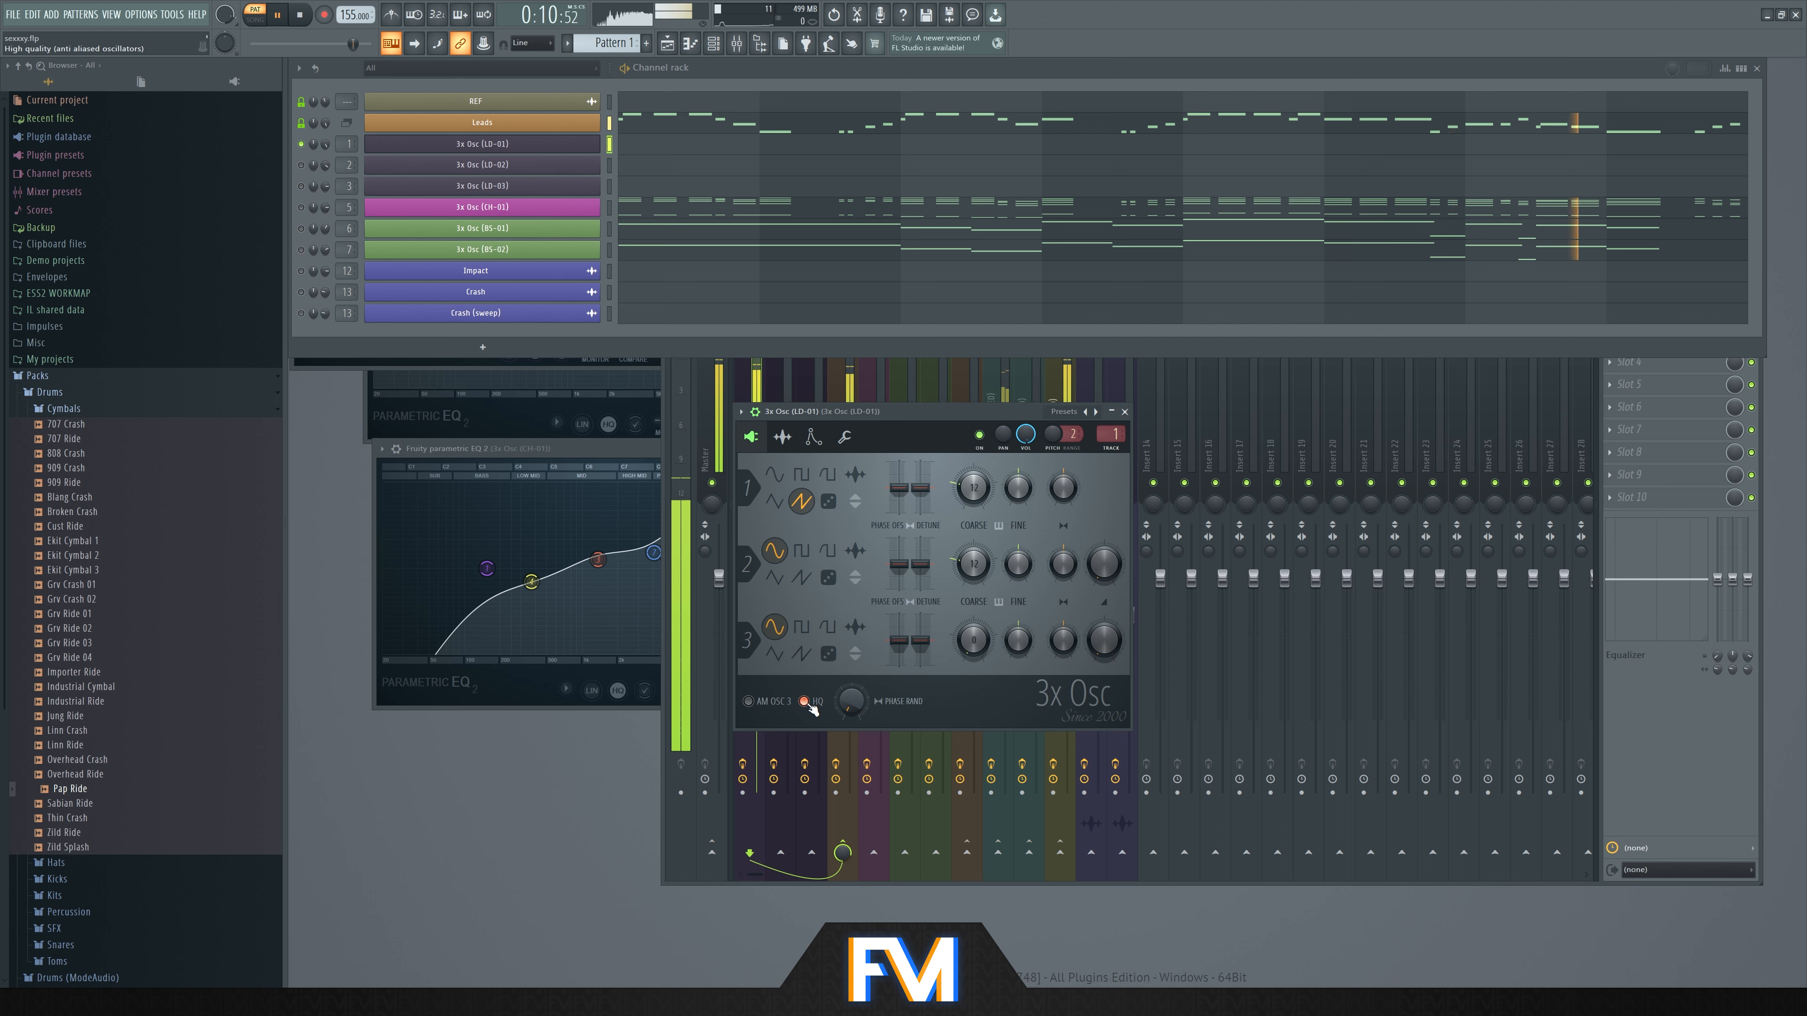
key(space)
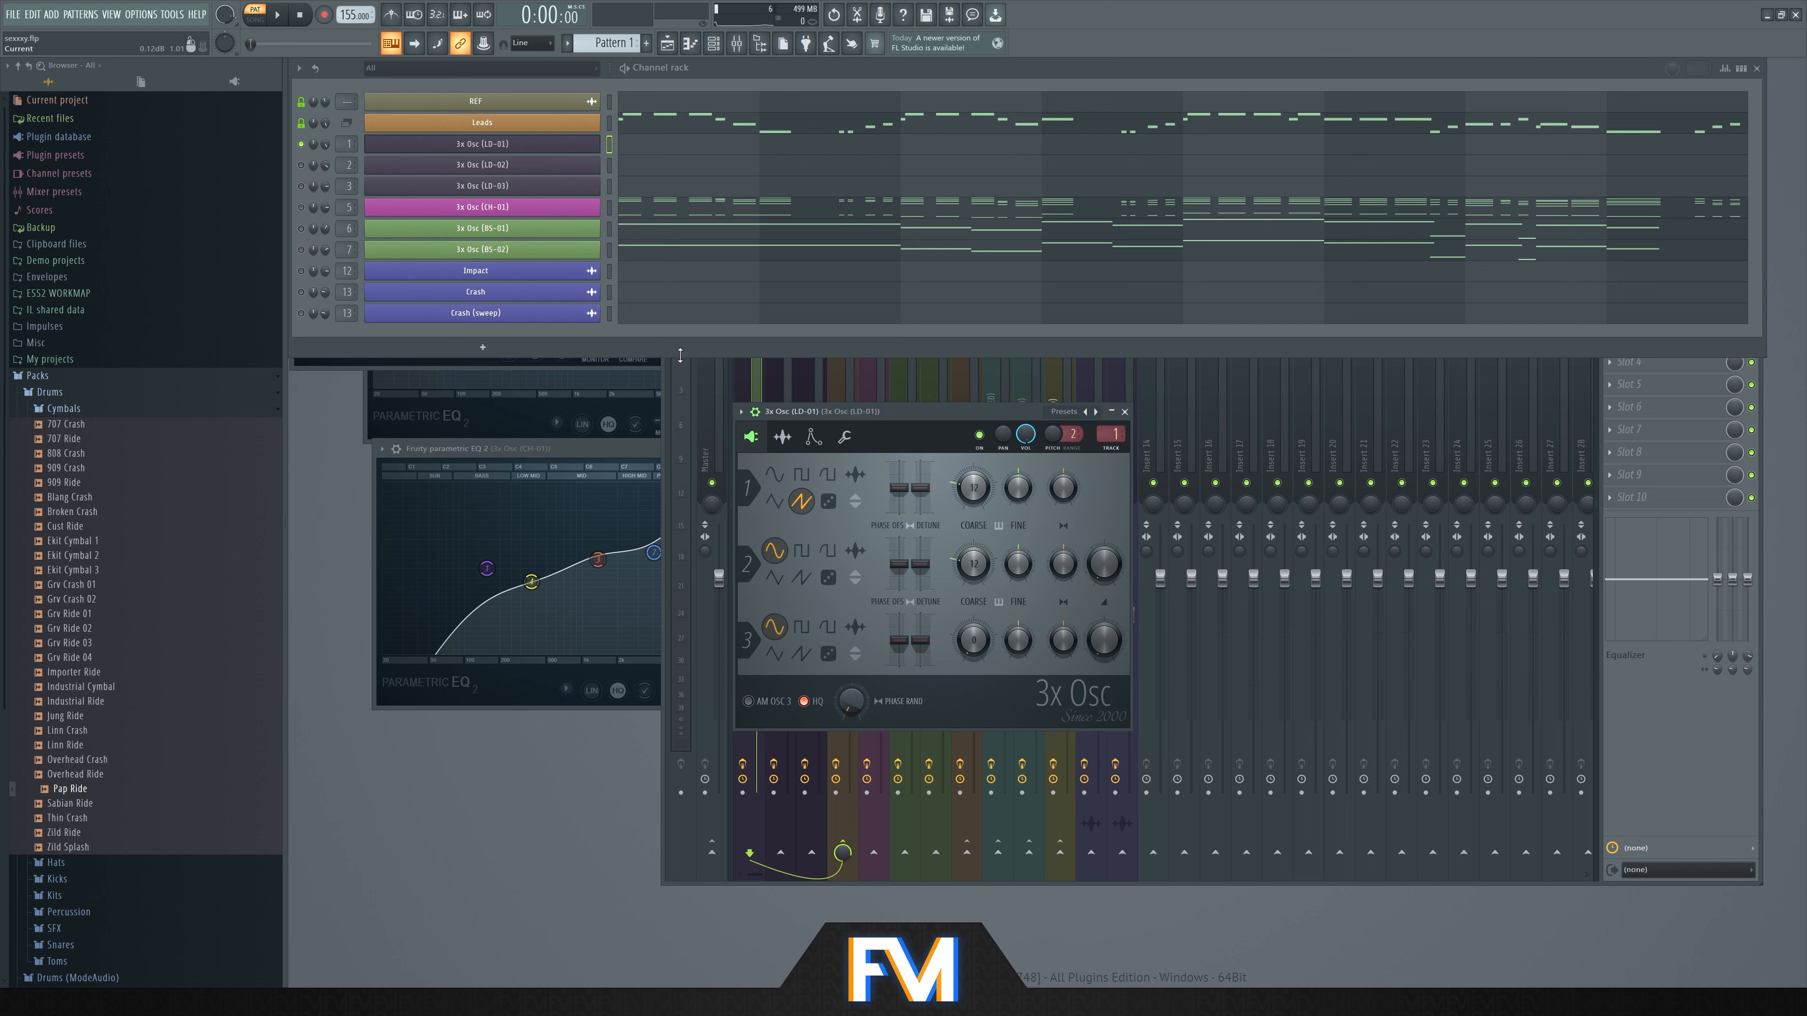
- Solo the 3x Osc (LD-02) channel, play the pattern, and open the channel's settings
right_click(301, 165)
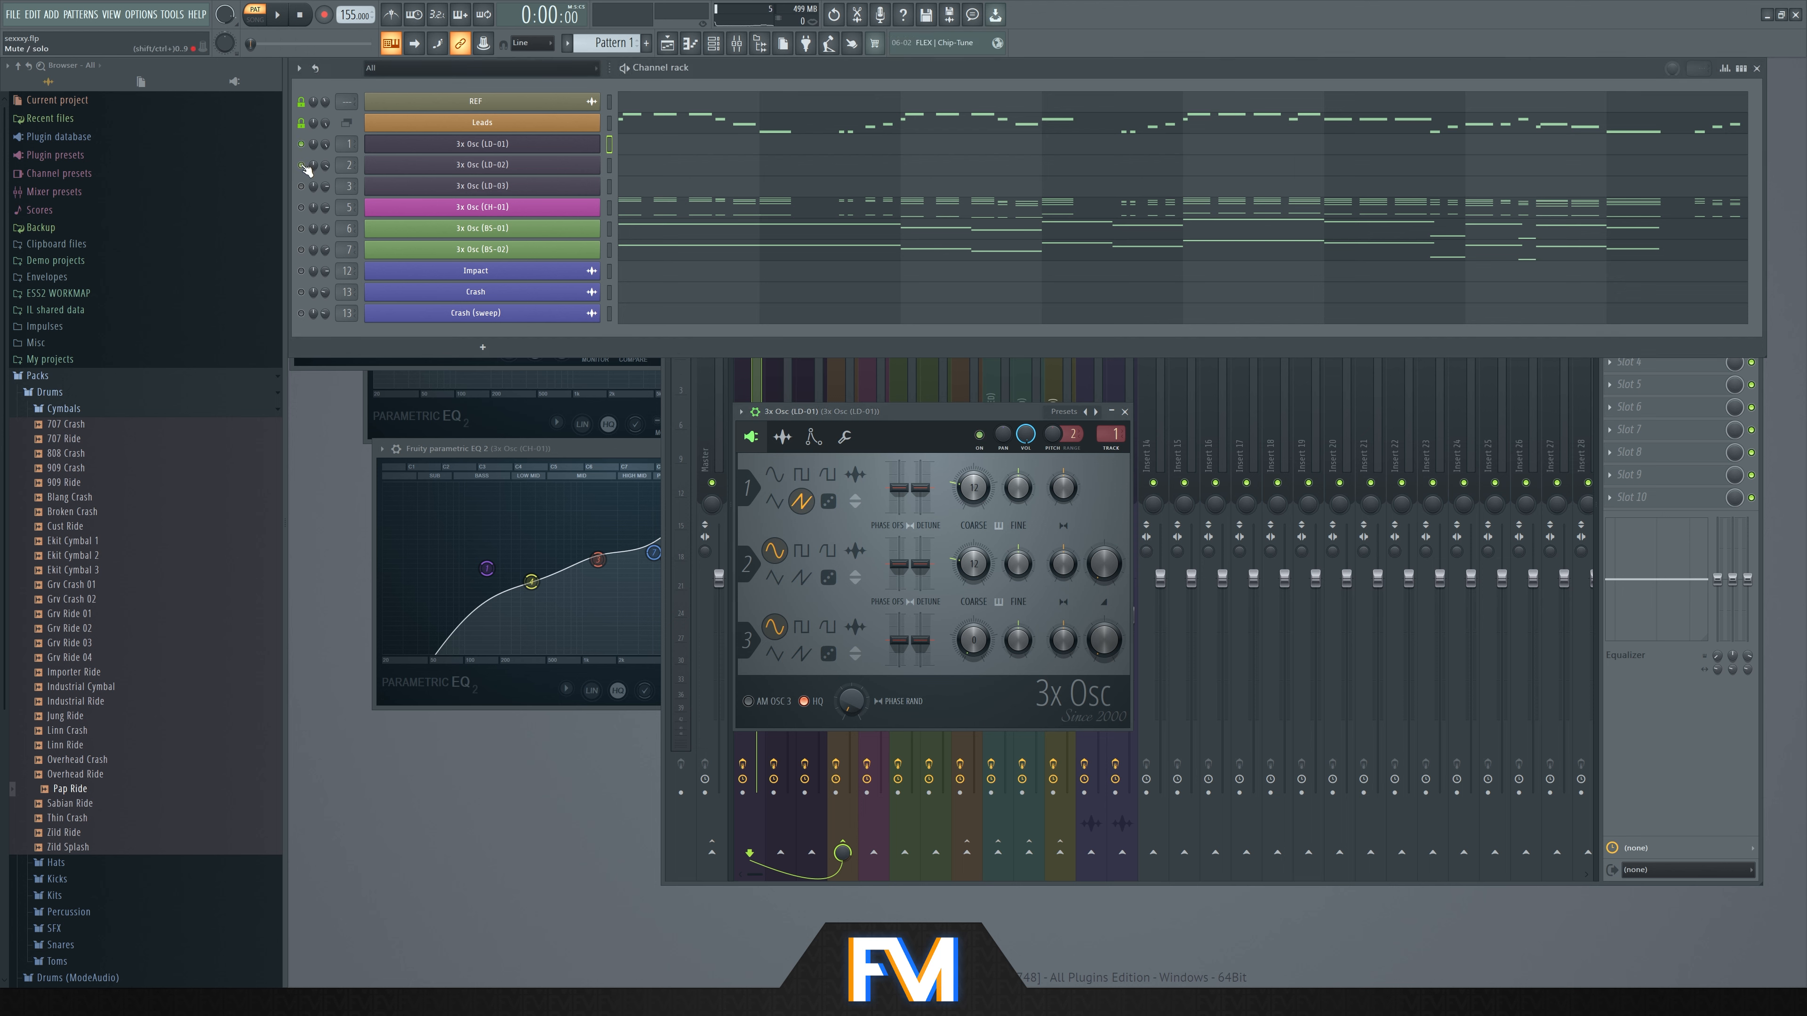
key(space)
click(523, 171)
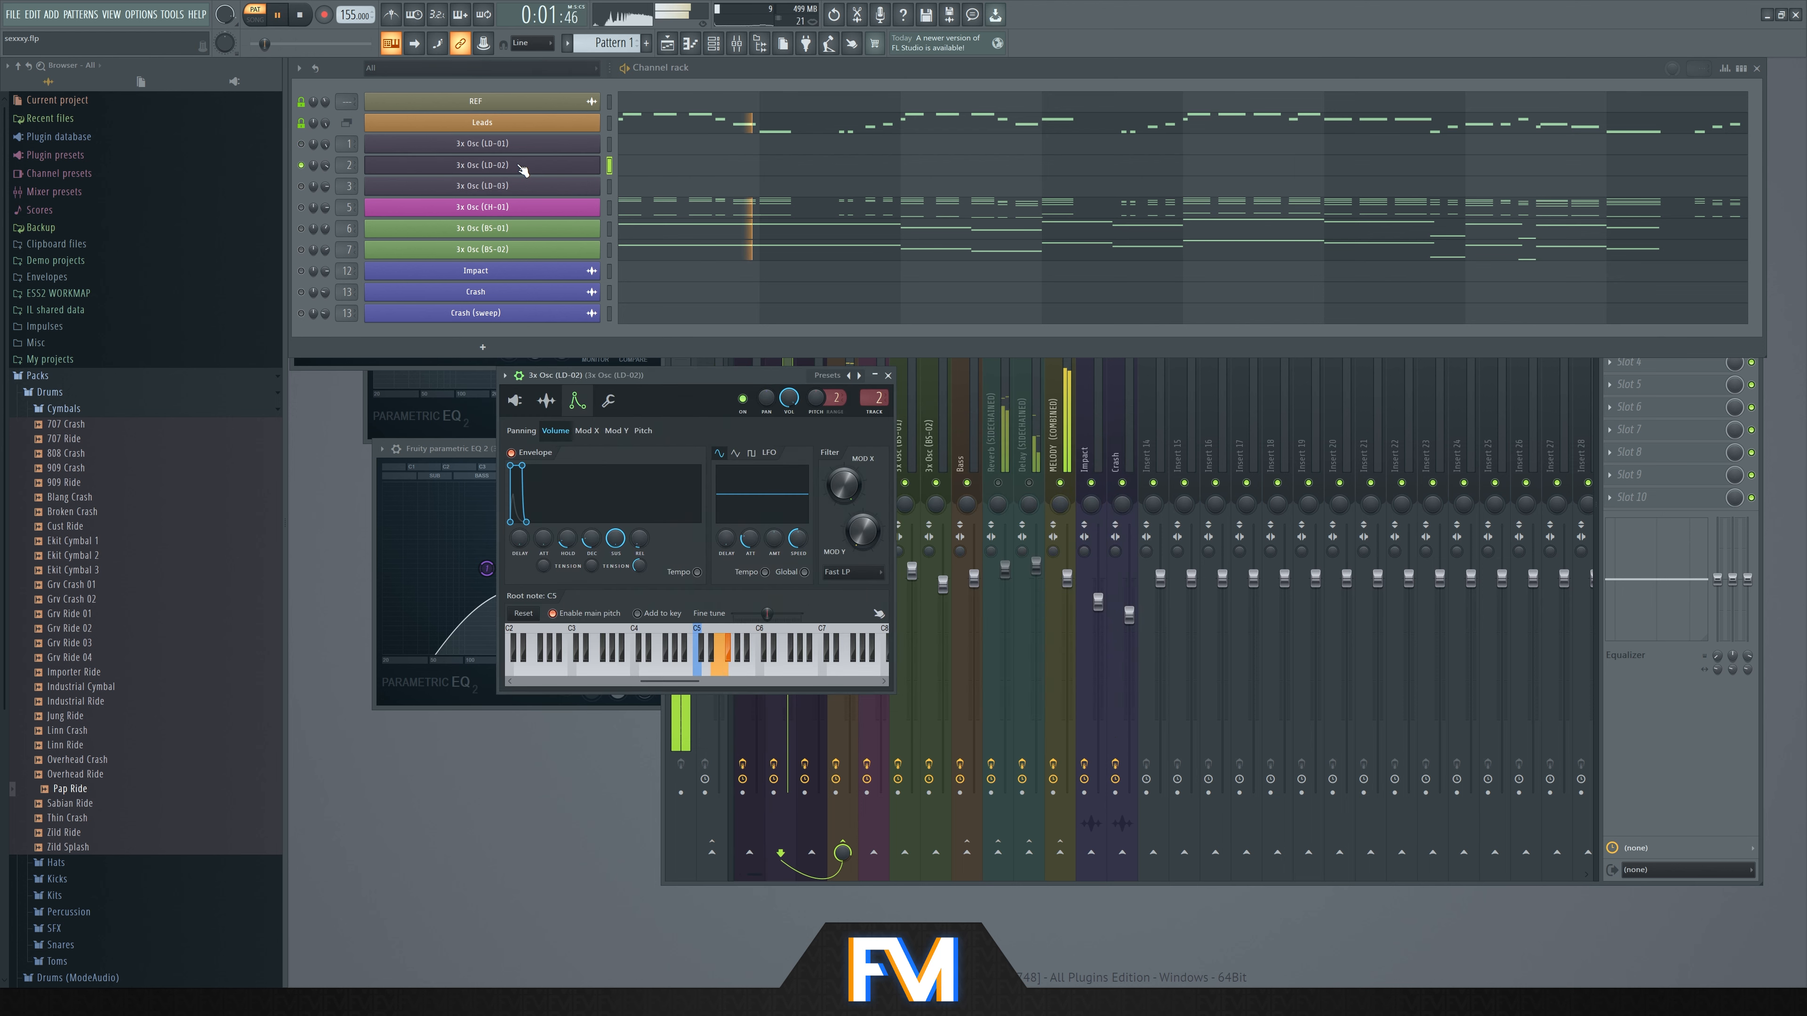
key(space)
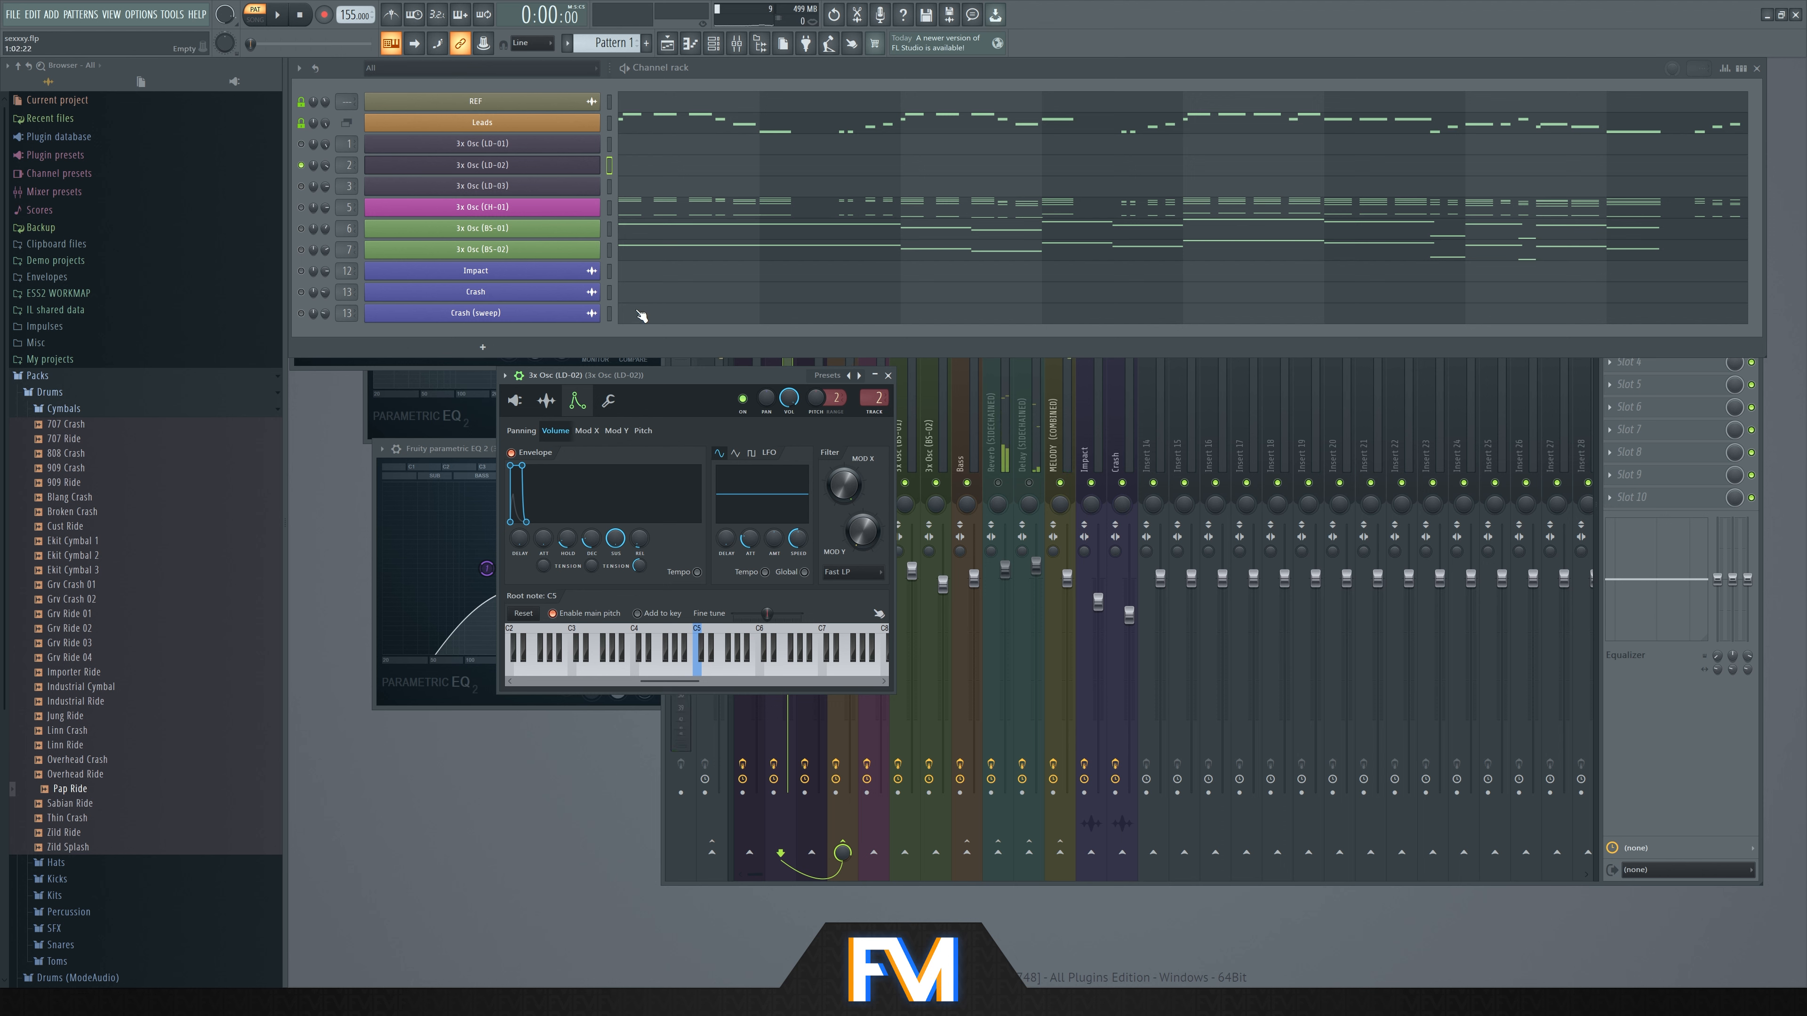
- Compare LD-02 with the Mono polyphony option on and off while playing the pattern, and close its settings
click(613, 403)
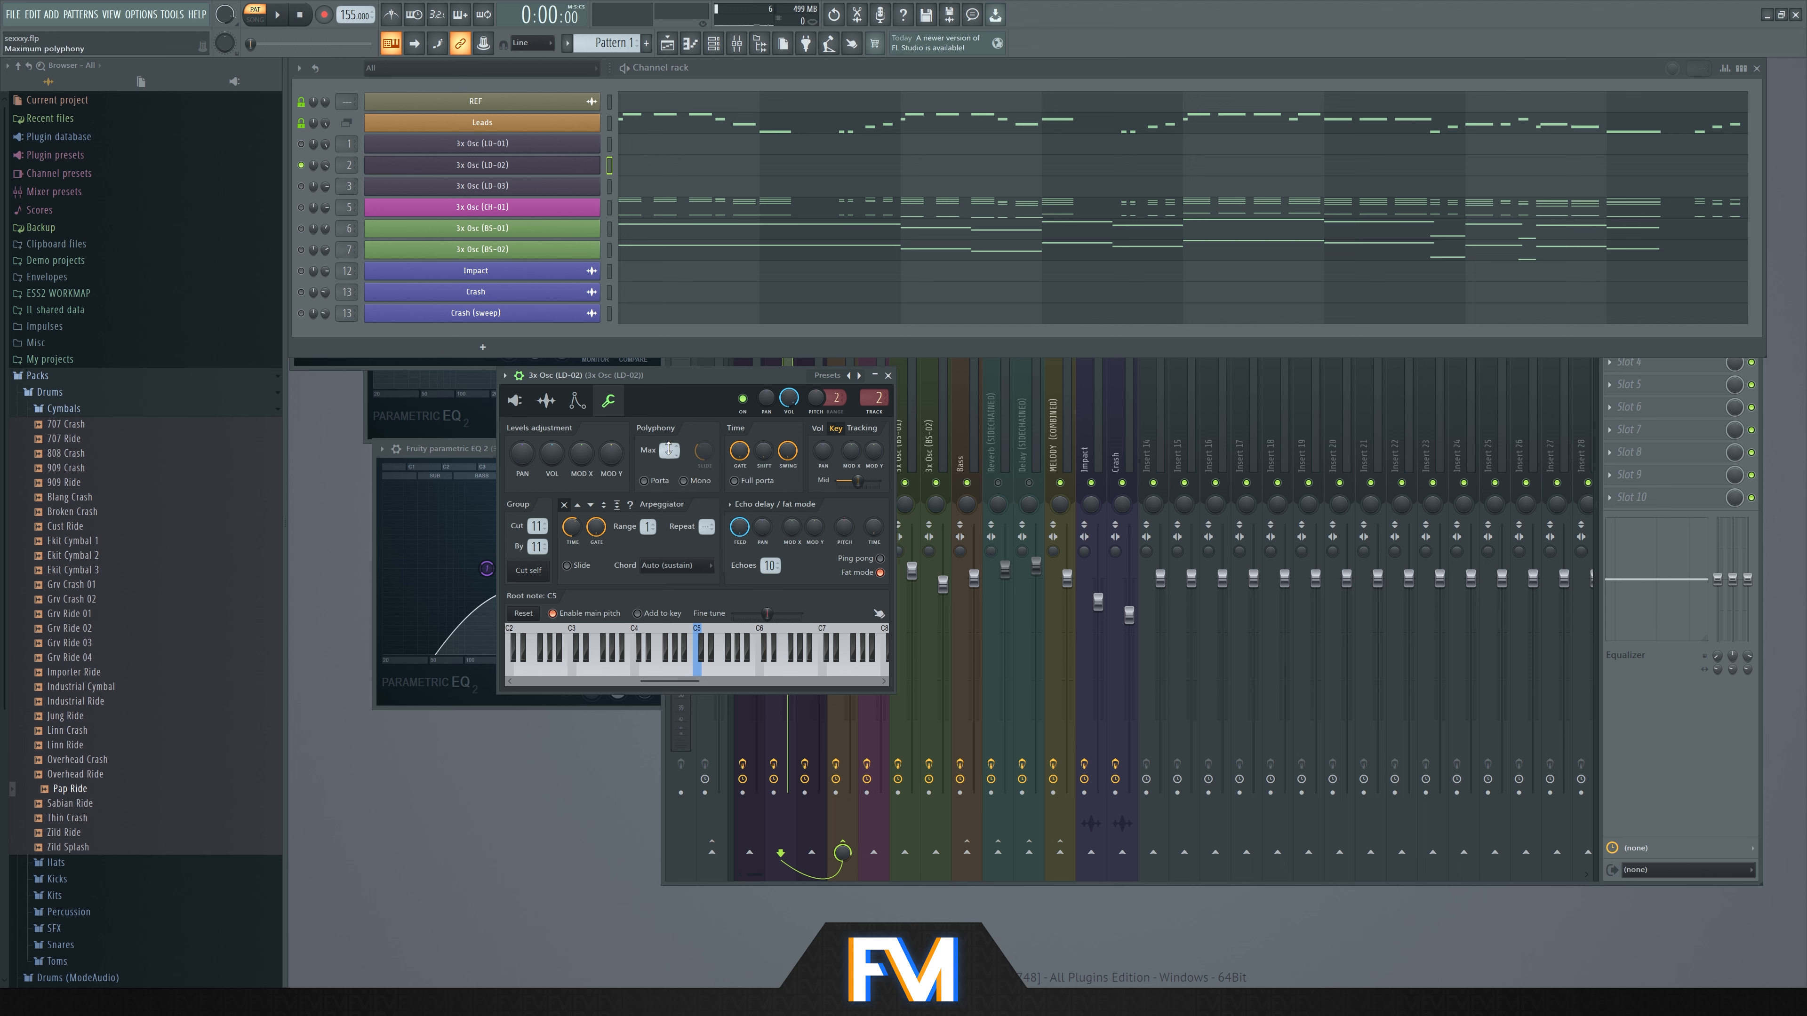
click(684, 481)
key(space)
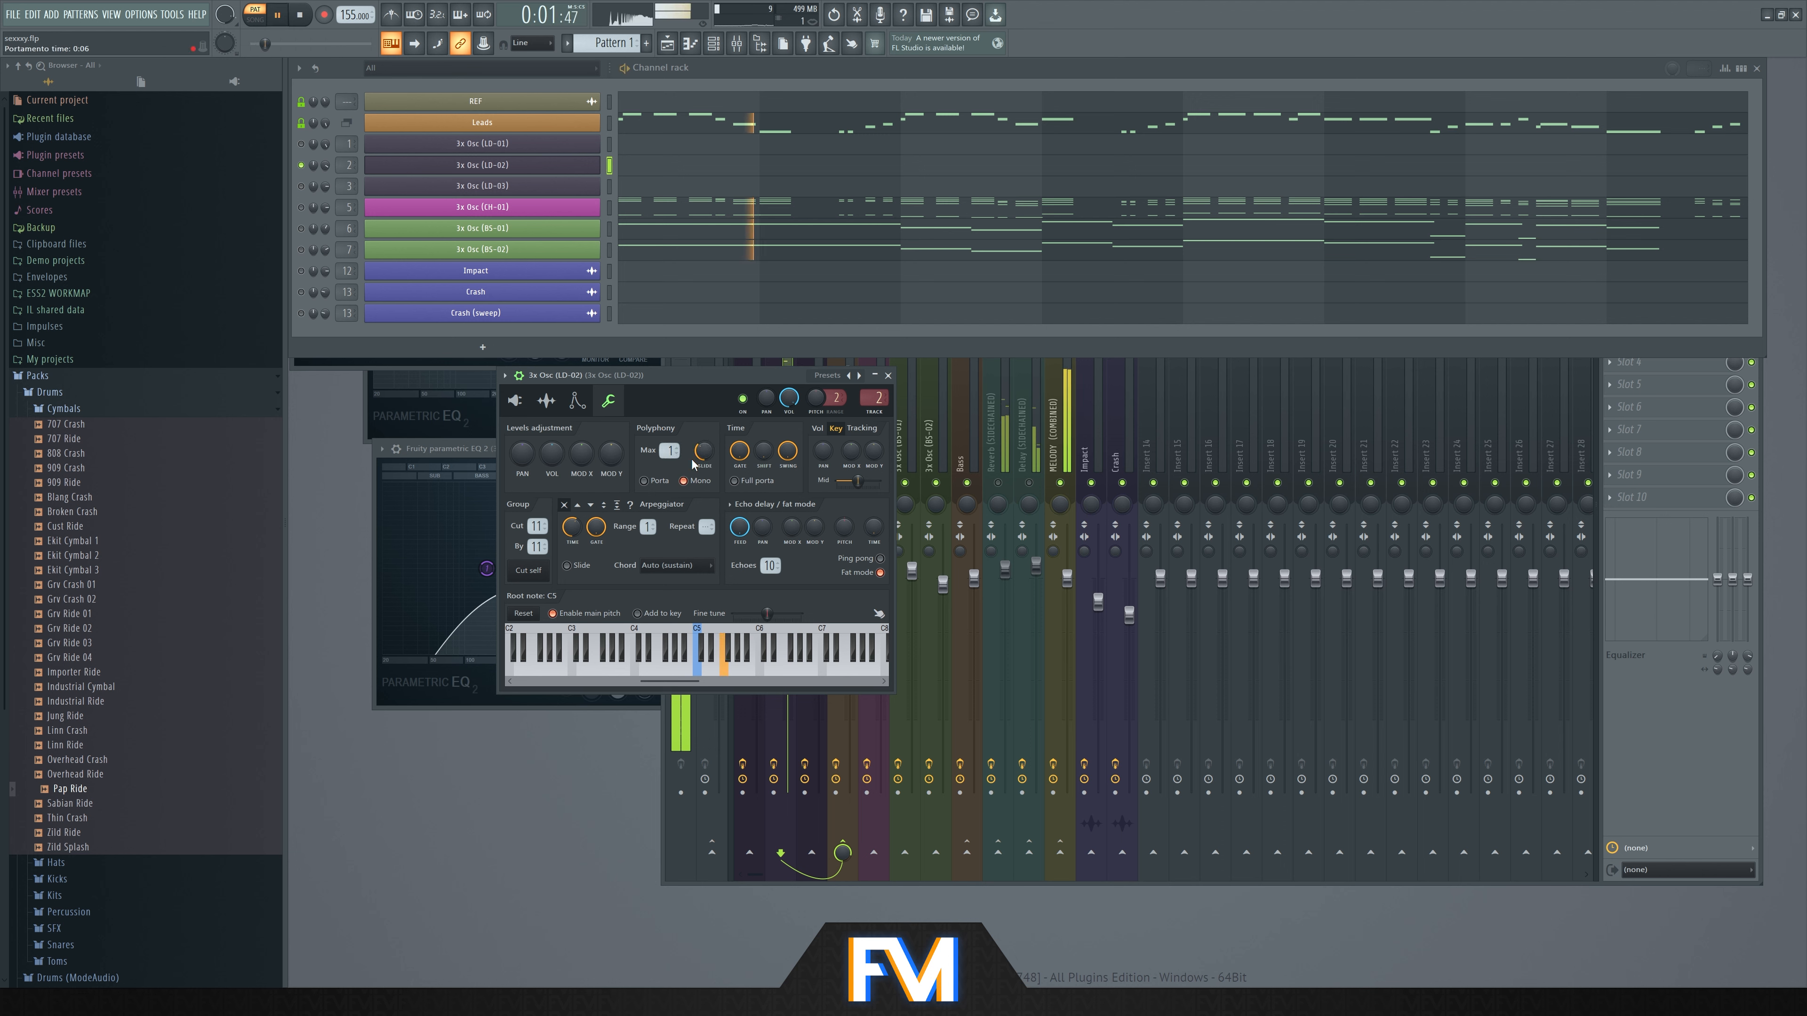
key(space)
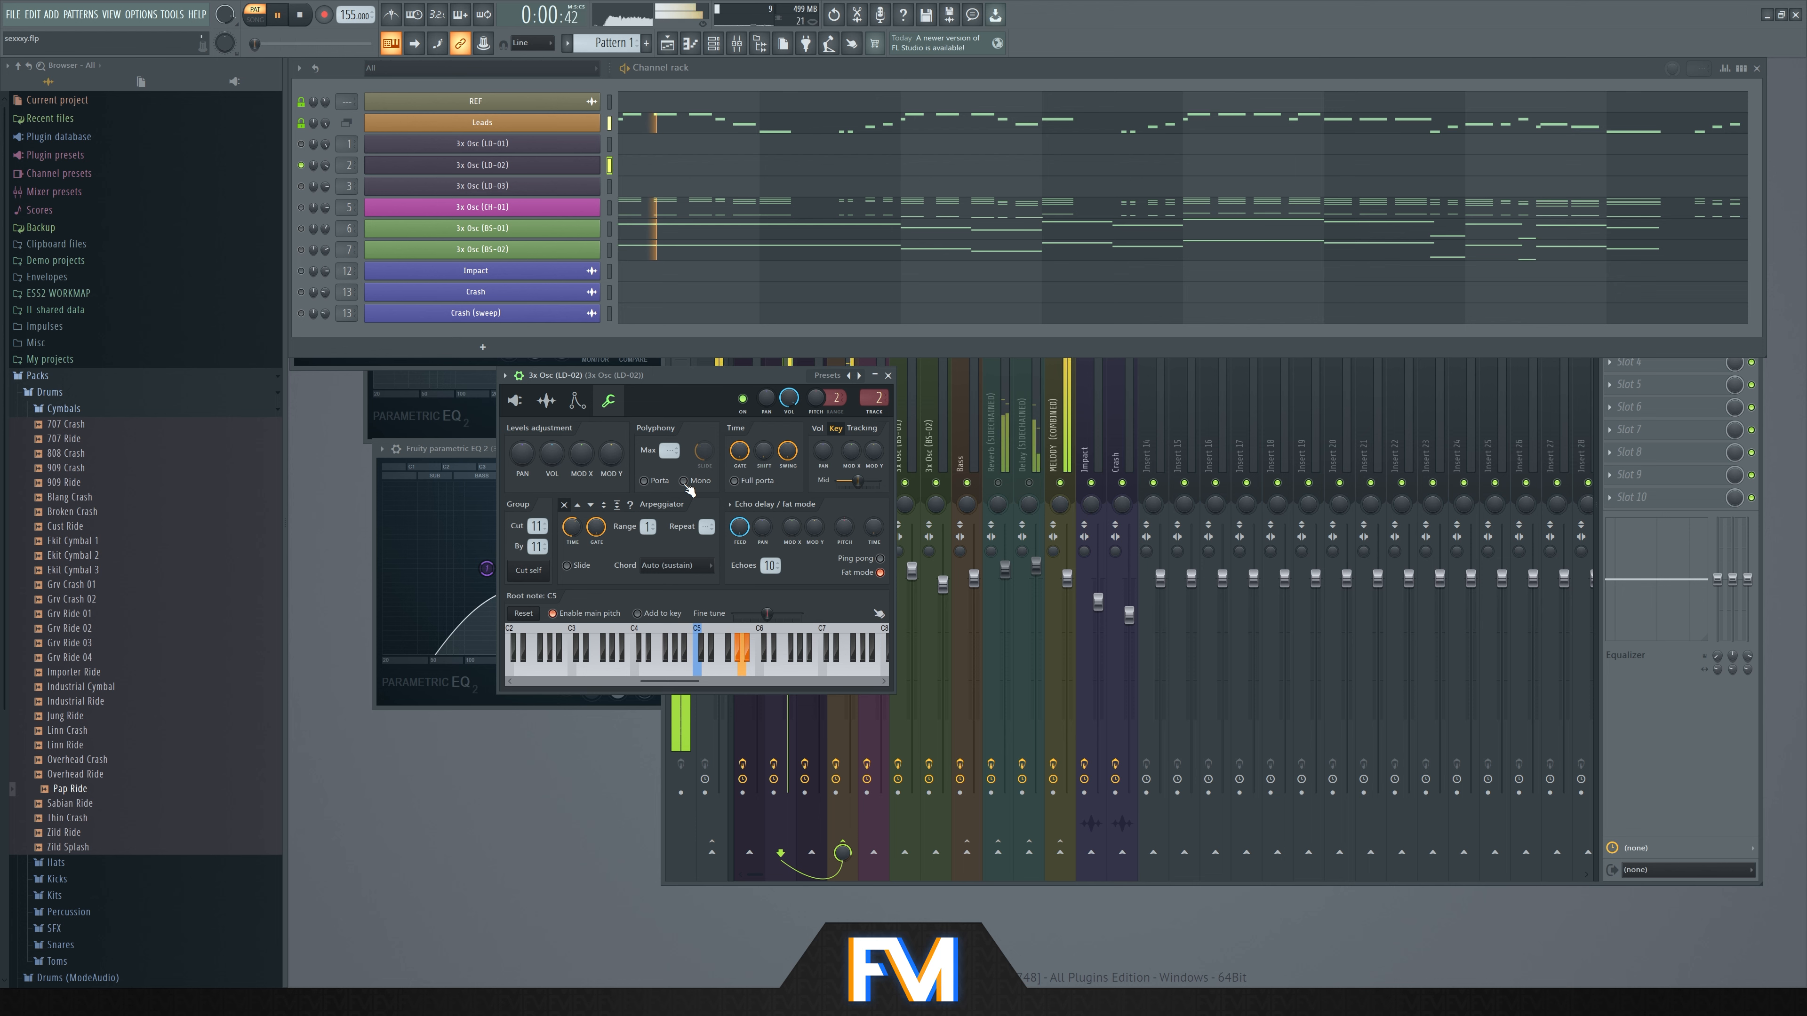
key(space)
click(888, 376)
- Bring the mixer into view and play the pattern to hear LD-02 through its mixer track
key(space)
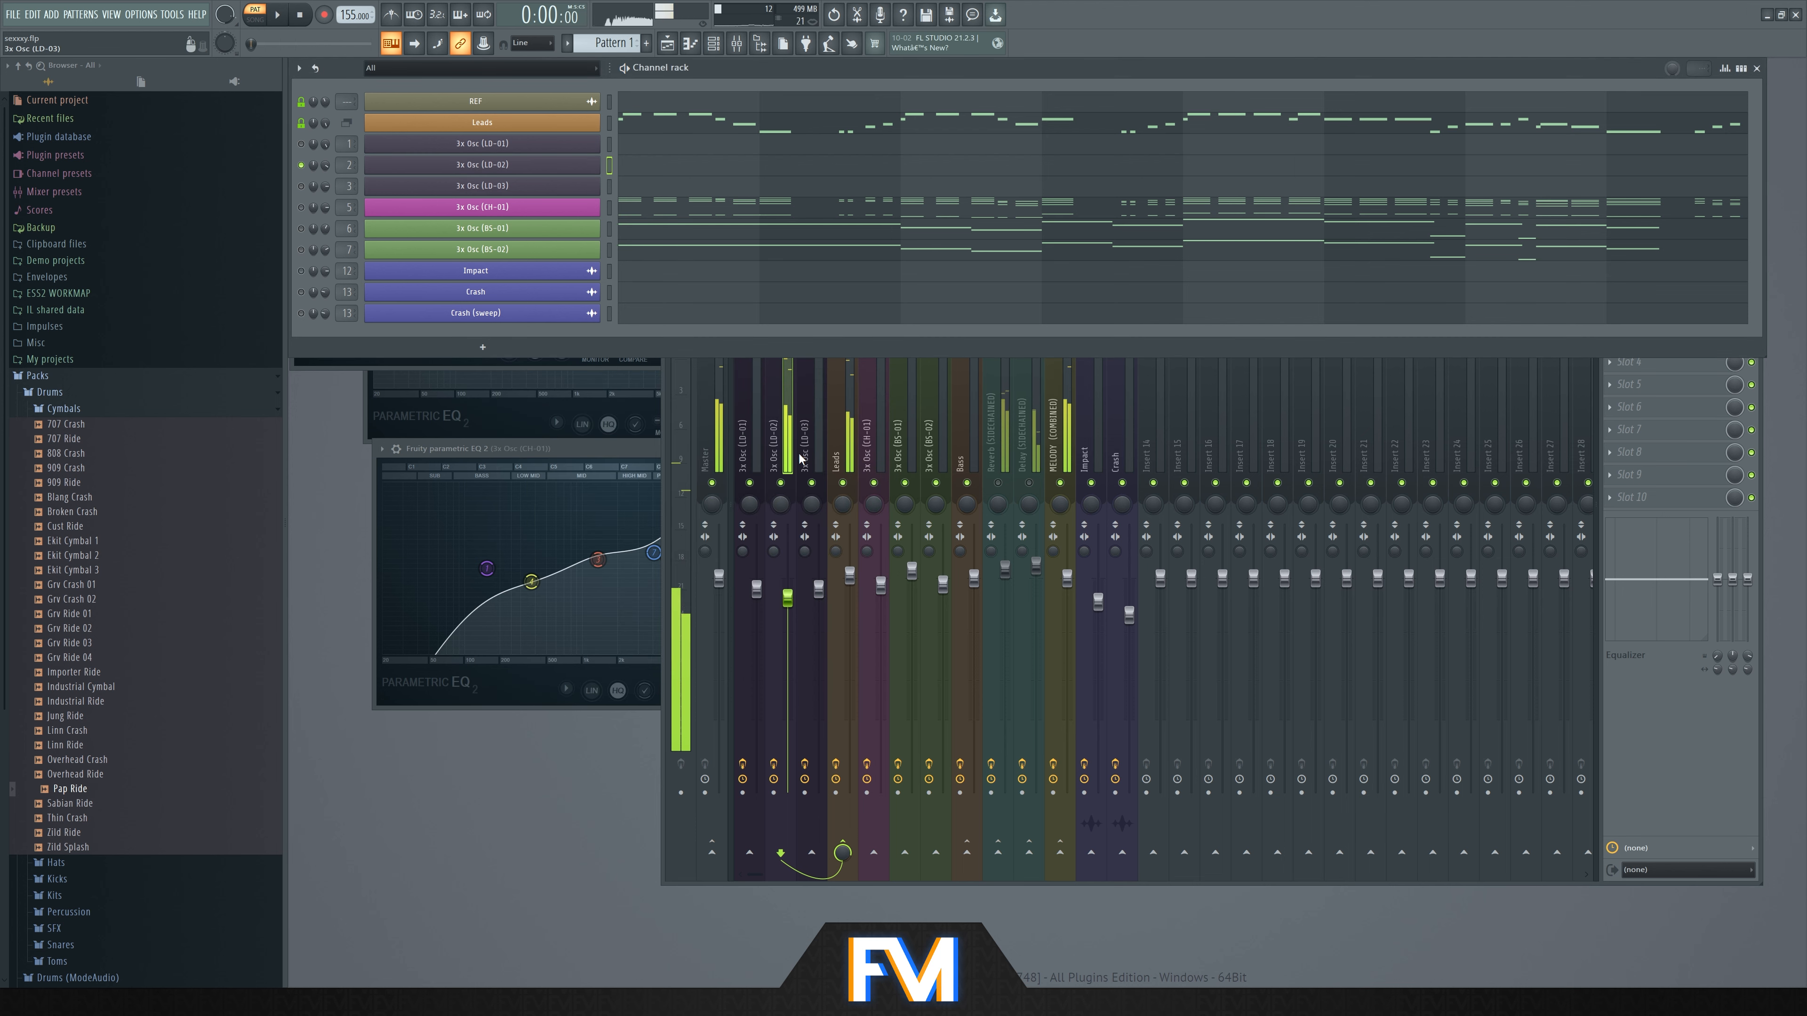
click(806, 458)
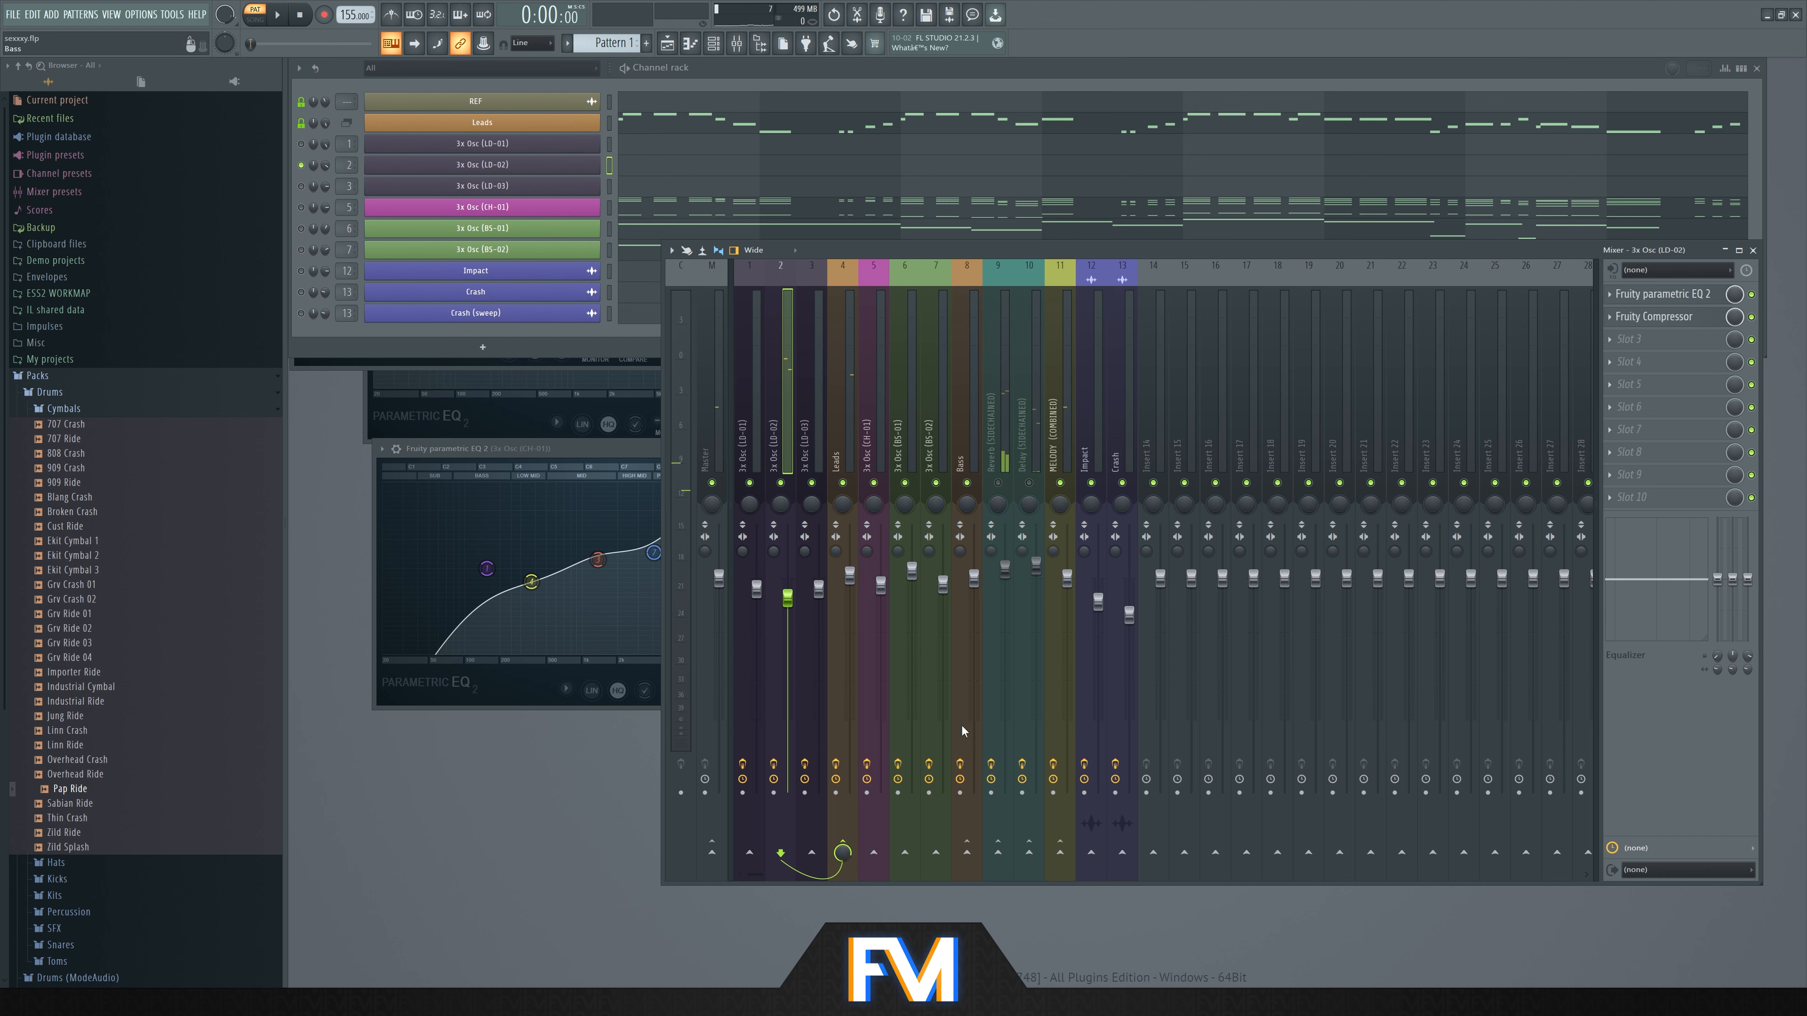
key(space)
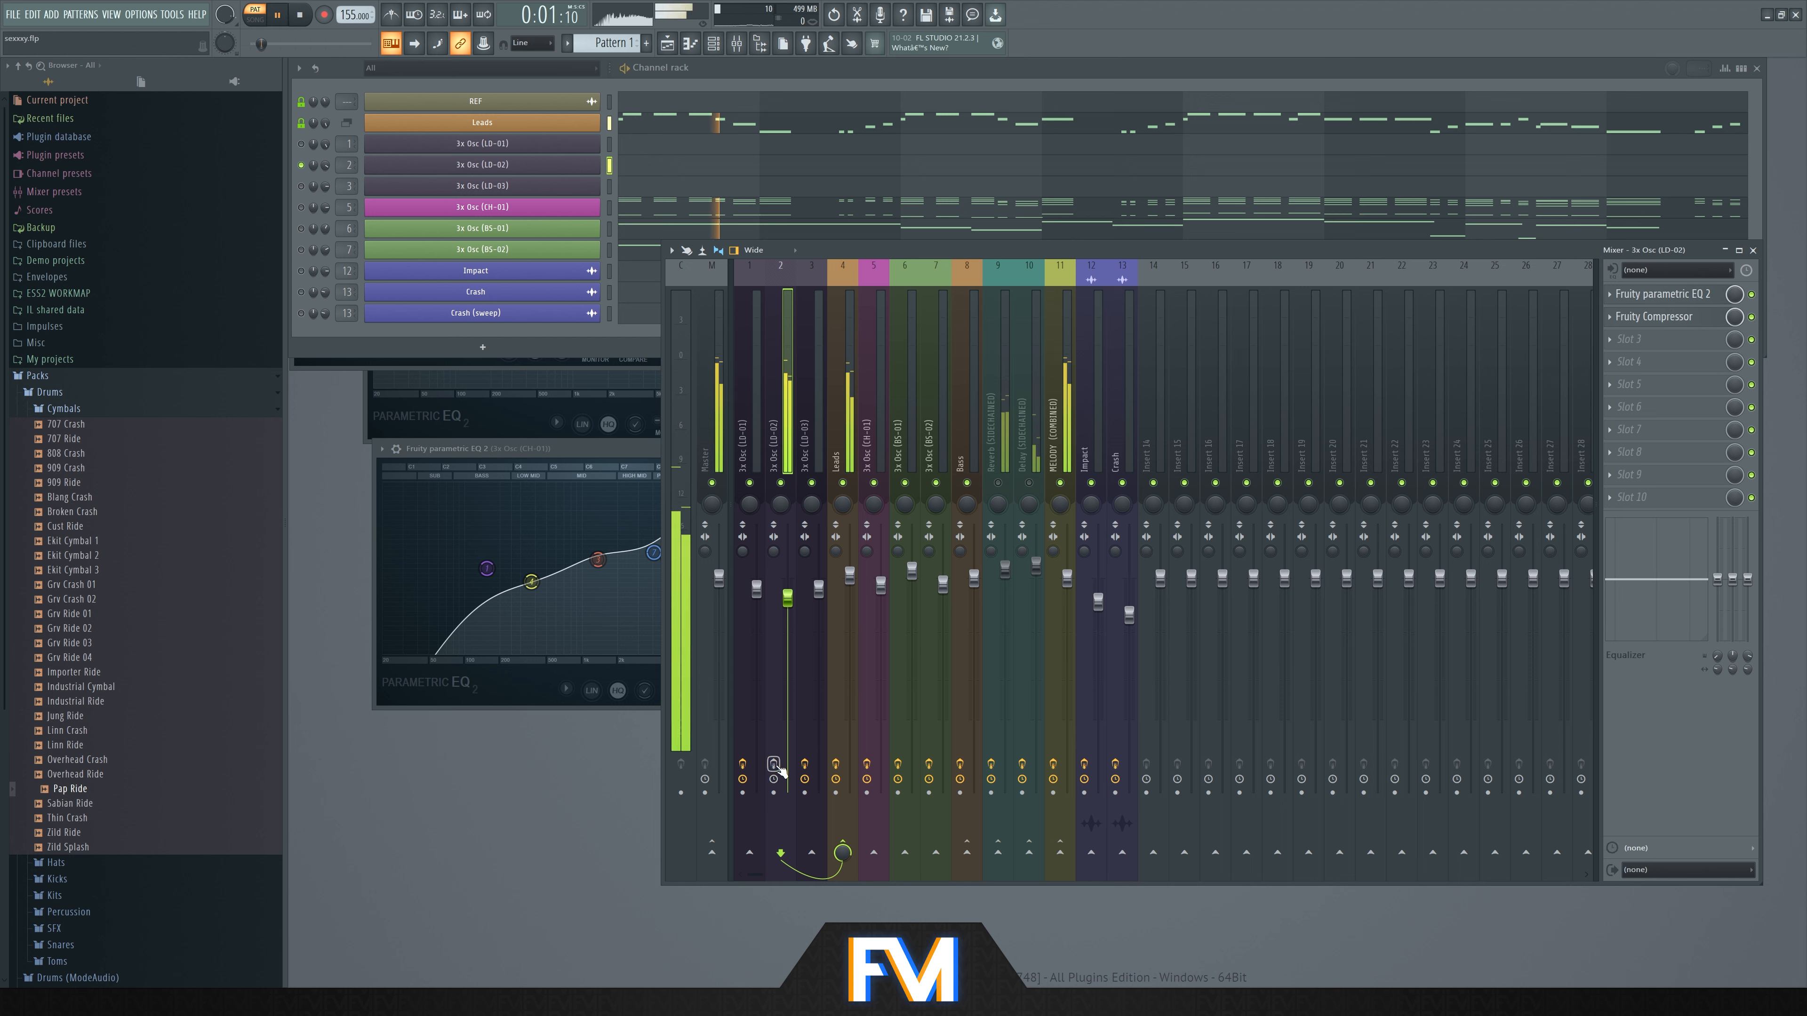
key(space)
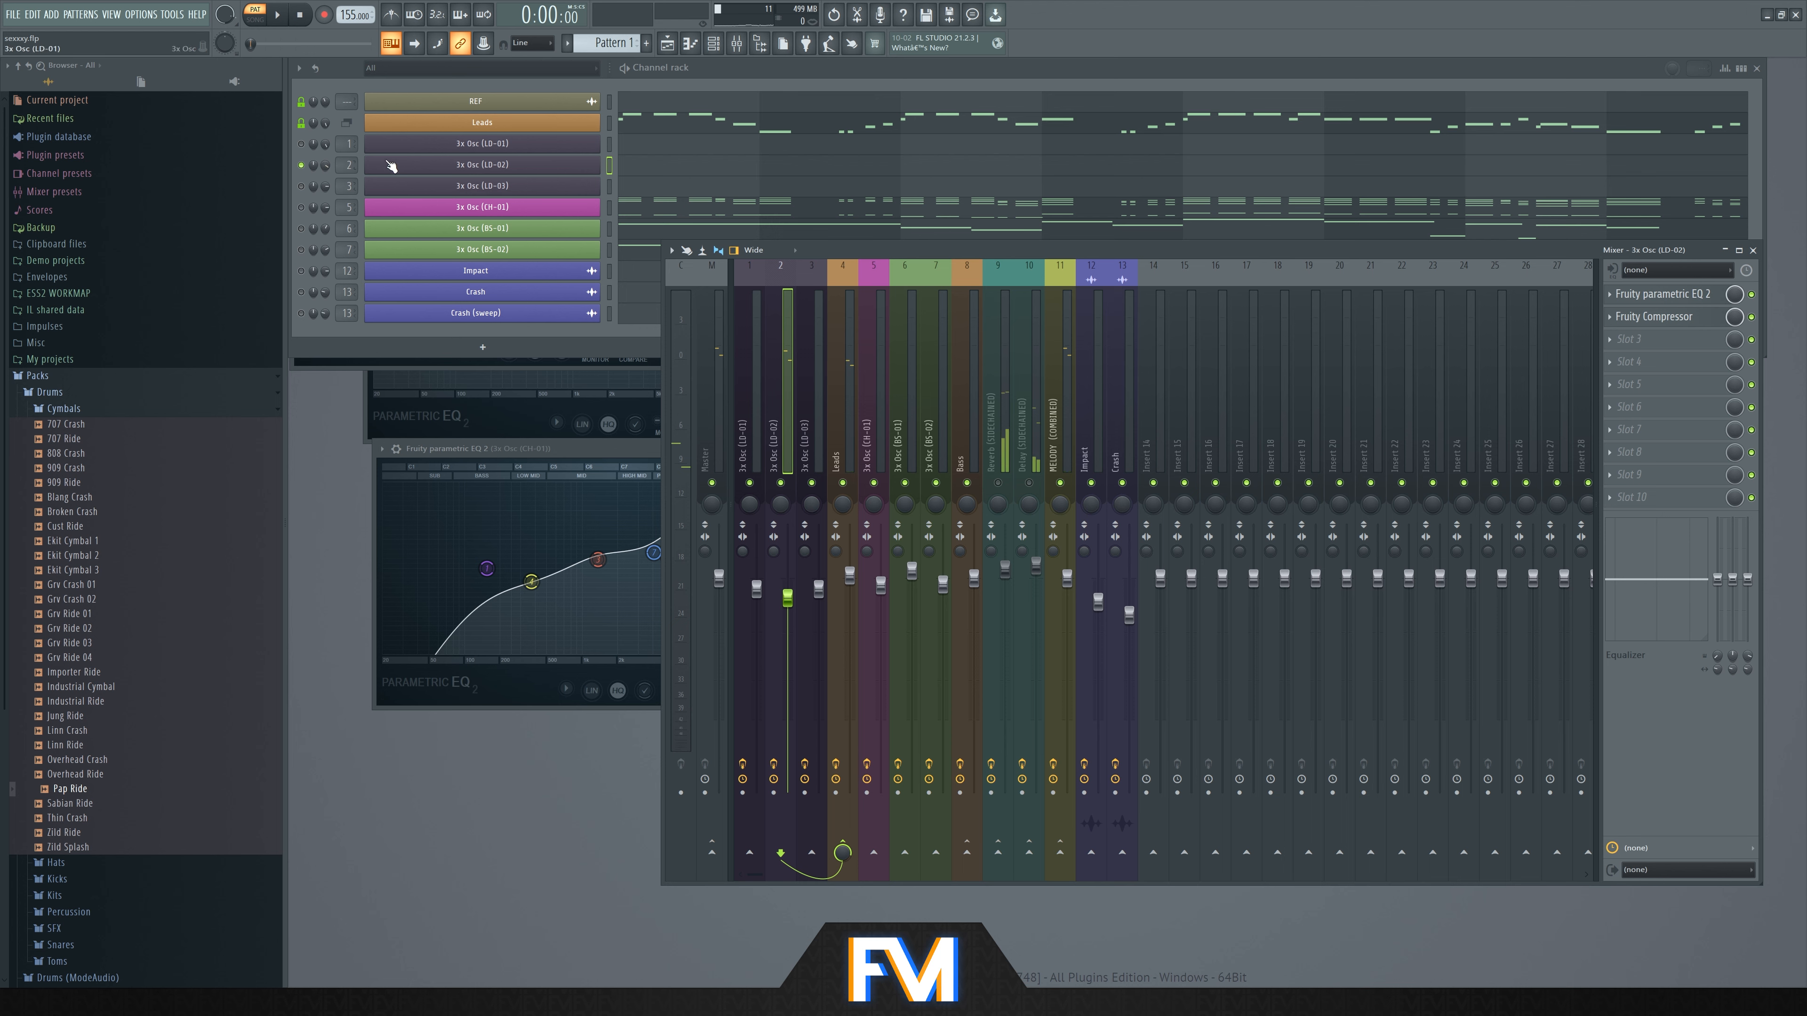
- Solo the 3x Osc (LD-03) channel, open its volume envelope settings, and play the pattern to hear it alone
click(317, 185)
click(508, 187)
drag(718, 238, 707, 454)
key(space)
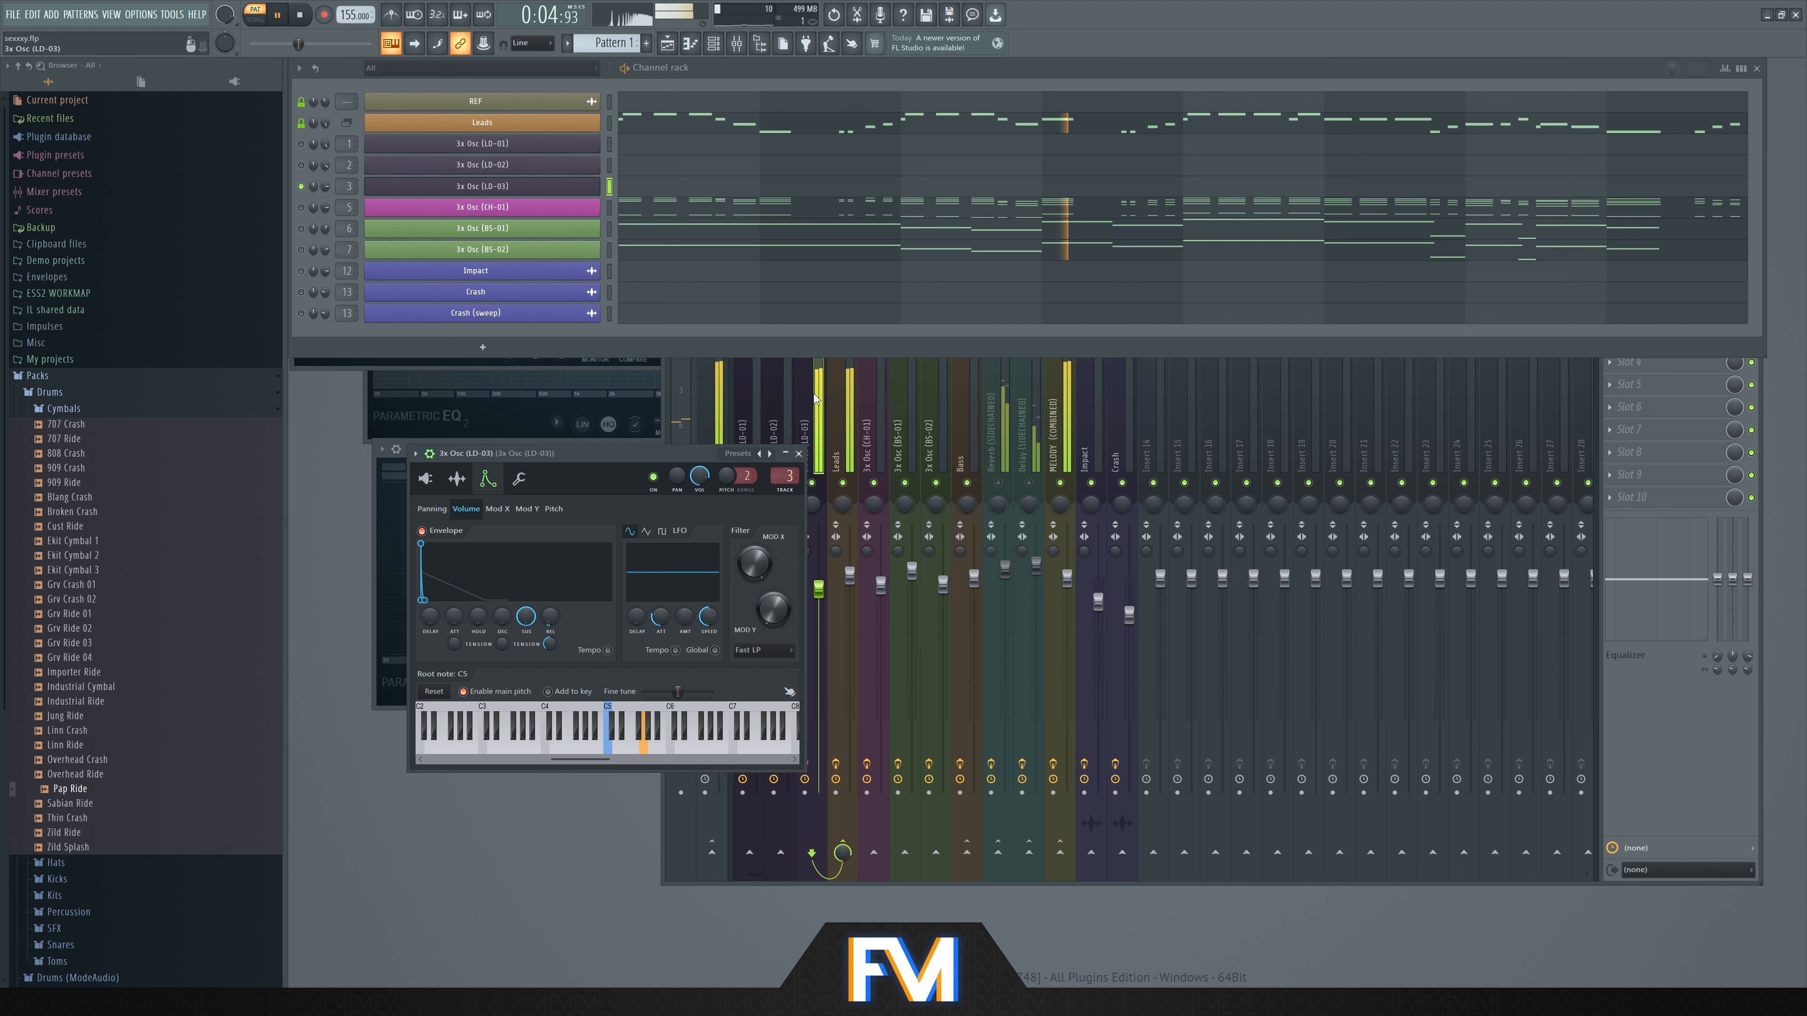
key(space)
- Unmute the LD-01 and LD-02 channels and play the three lead layers together
click(301, 144)
key(space)
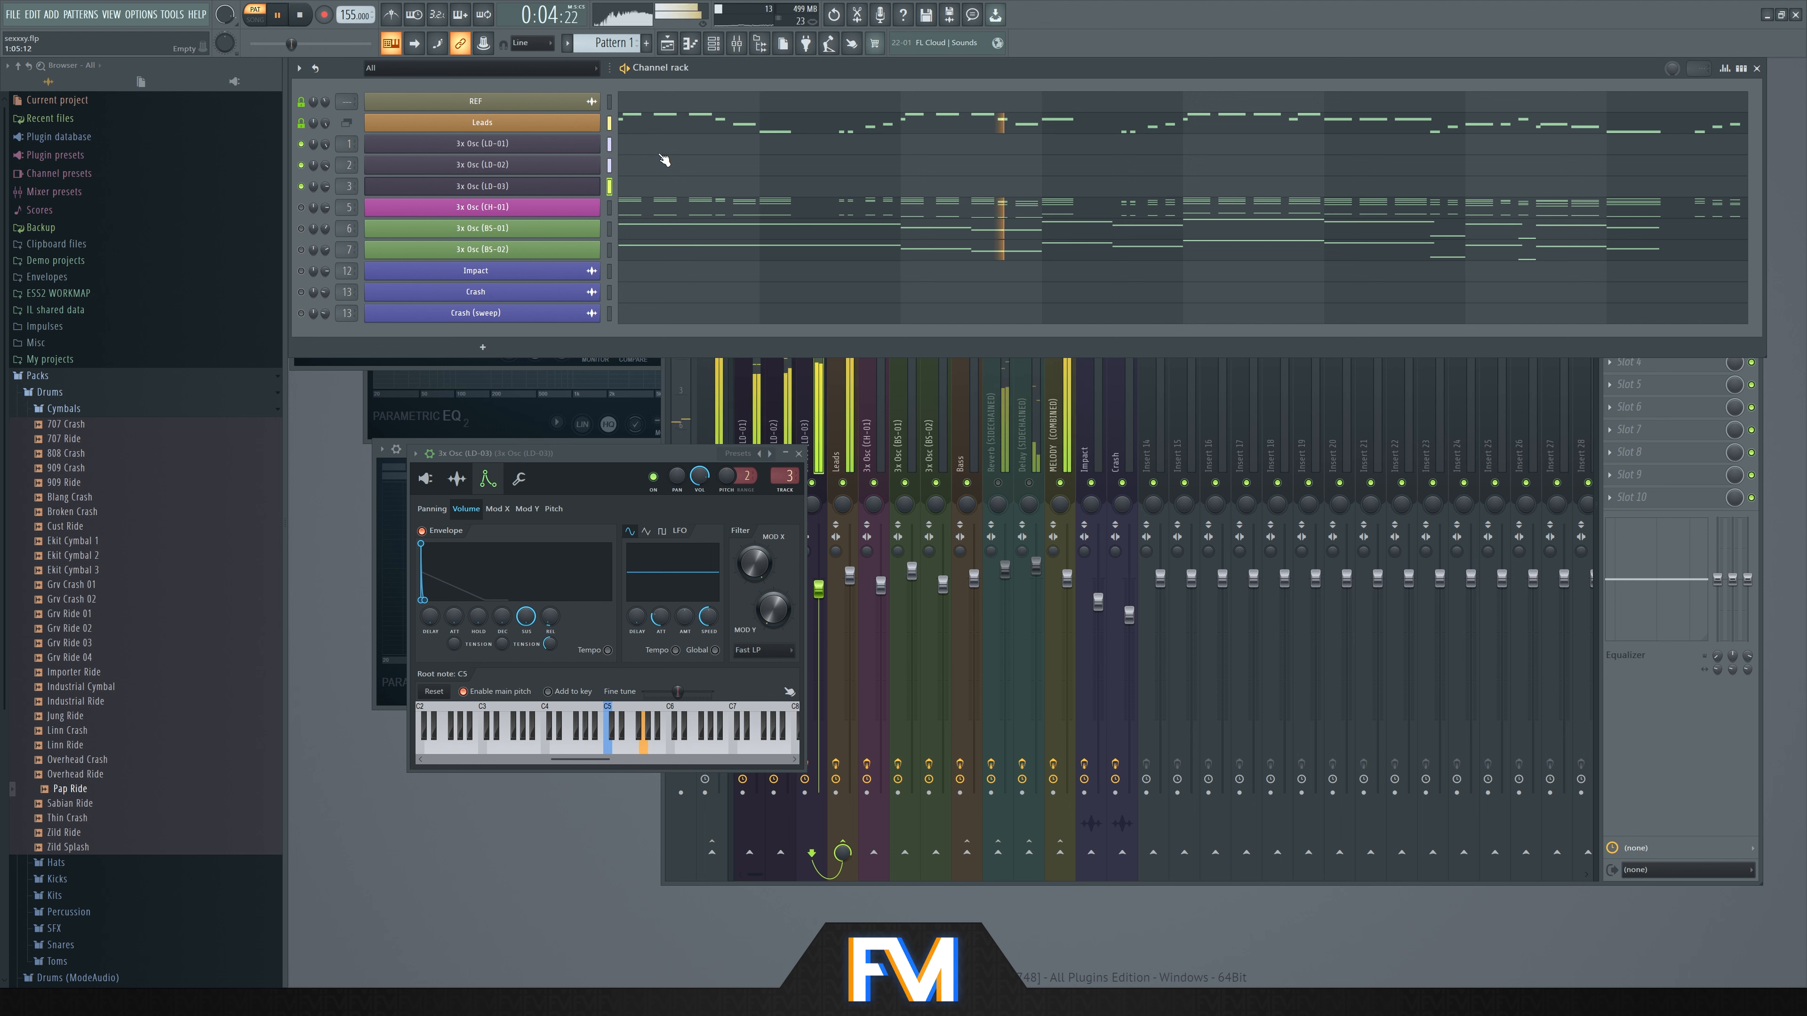
key(space)
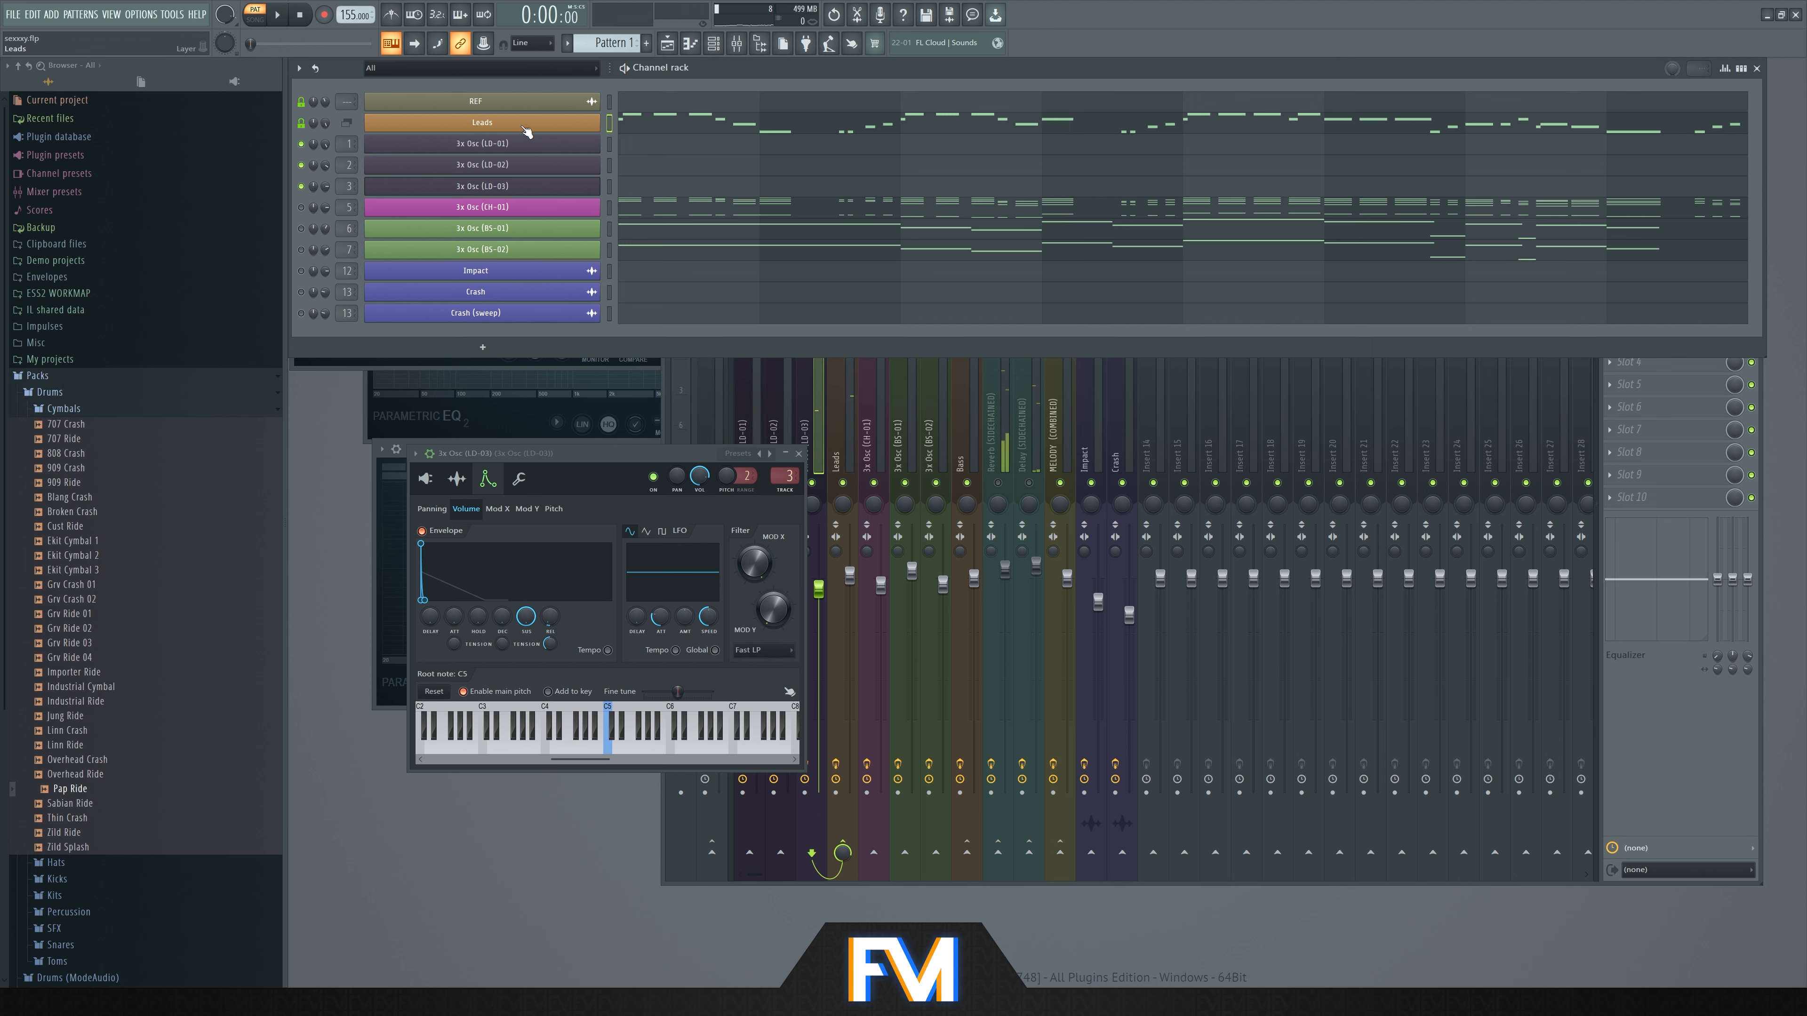
- Solo the 3x Osc (CH-01) channel and play the pattern to hear the chord layer alone
key(x)
key(space)
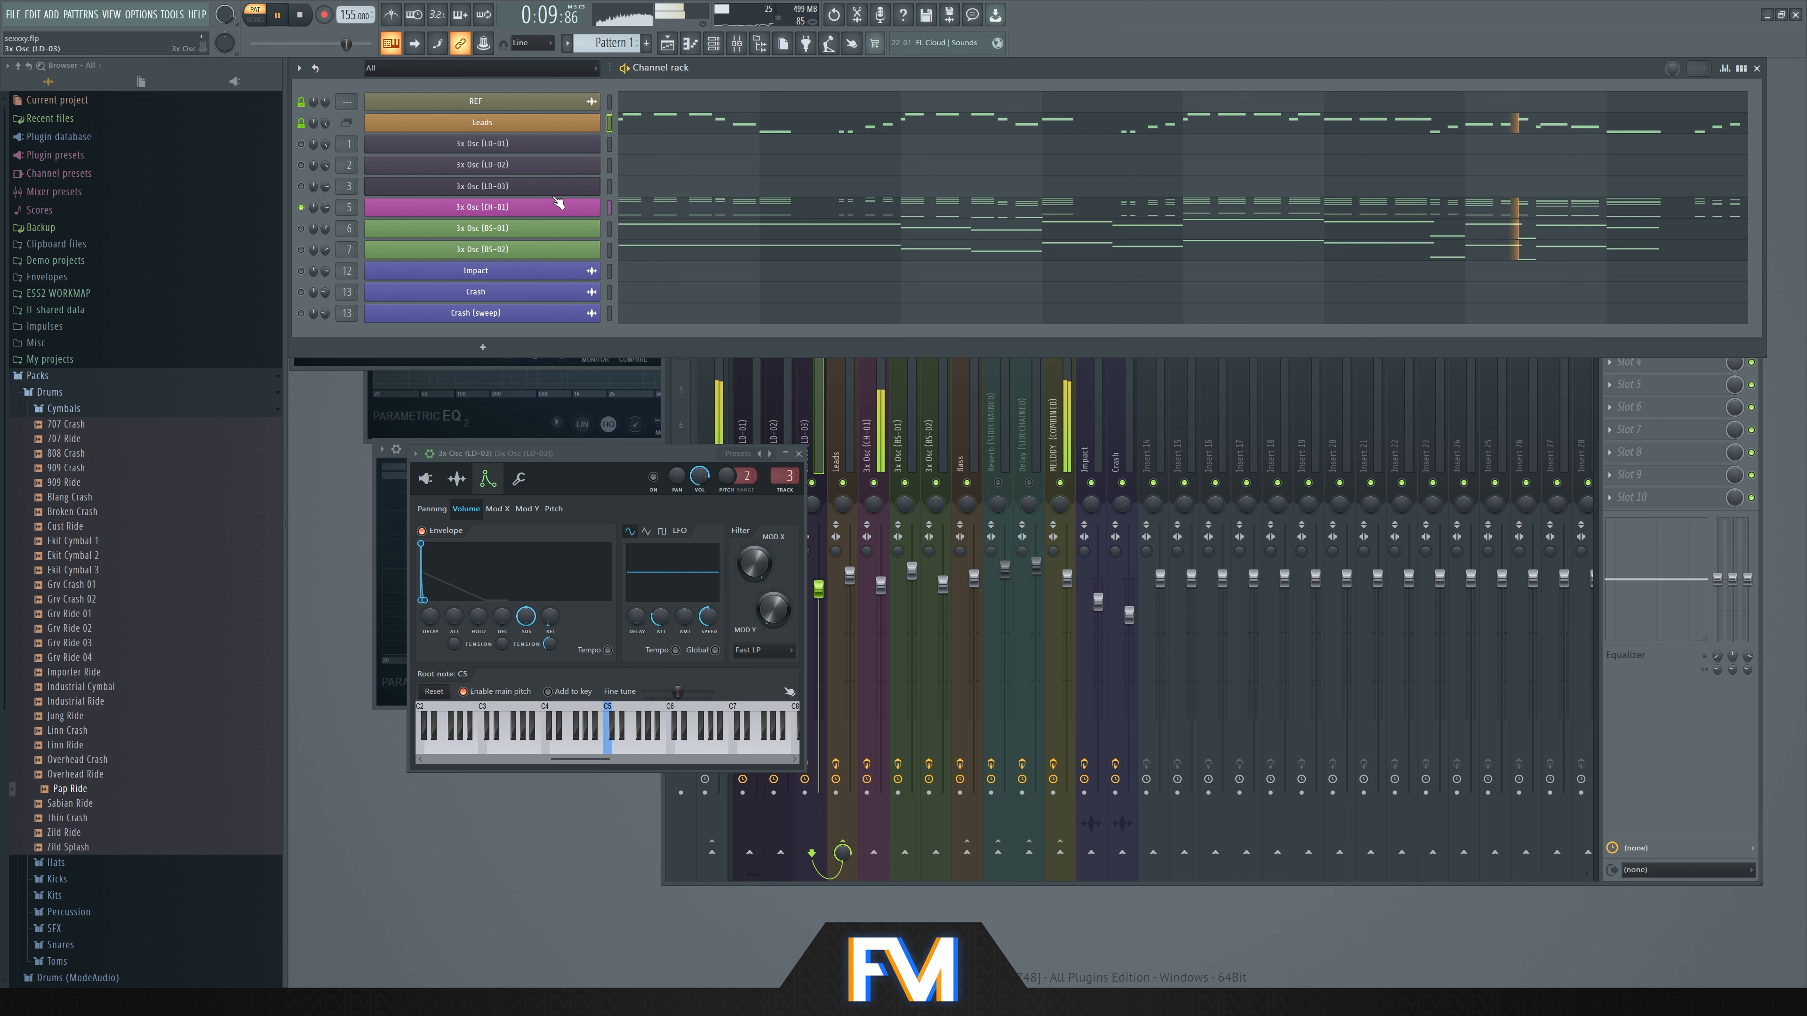
key(space)
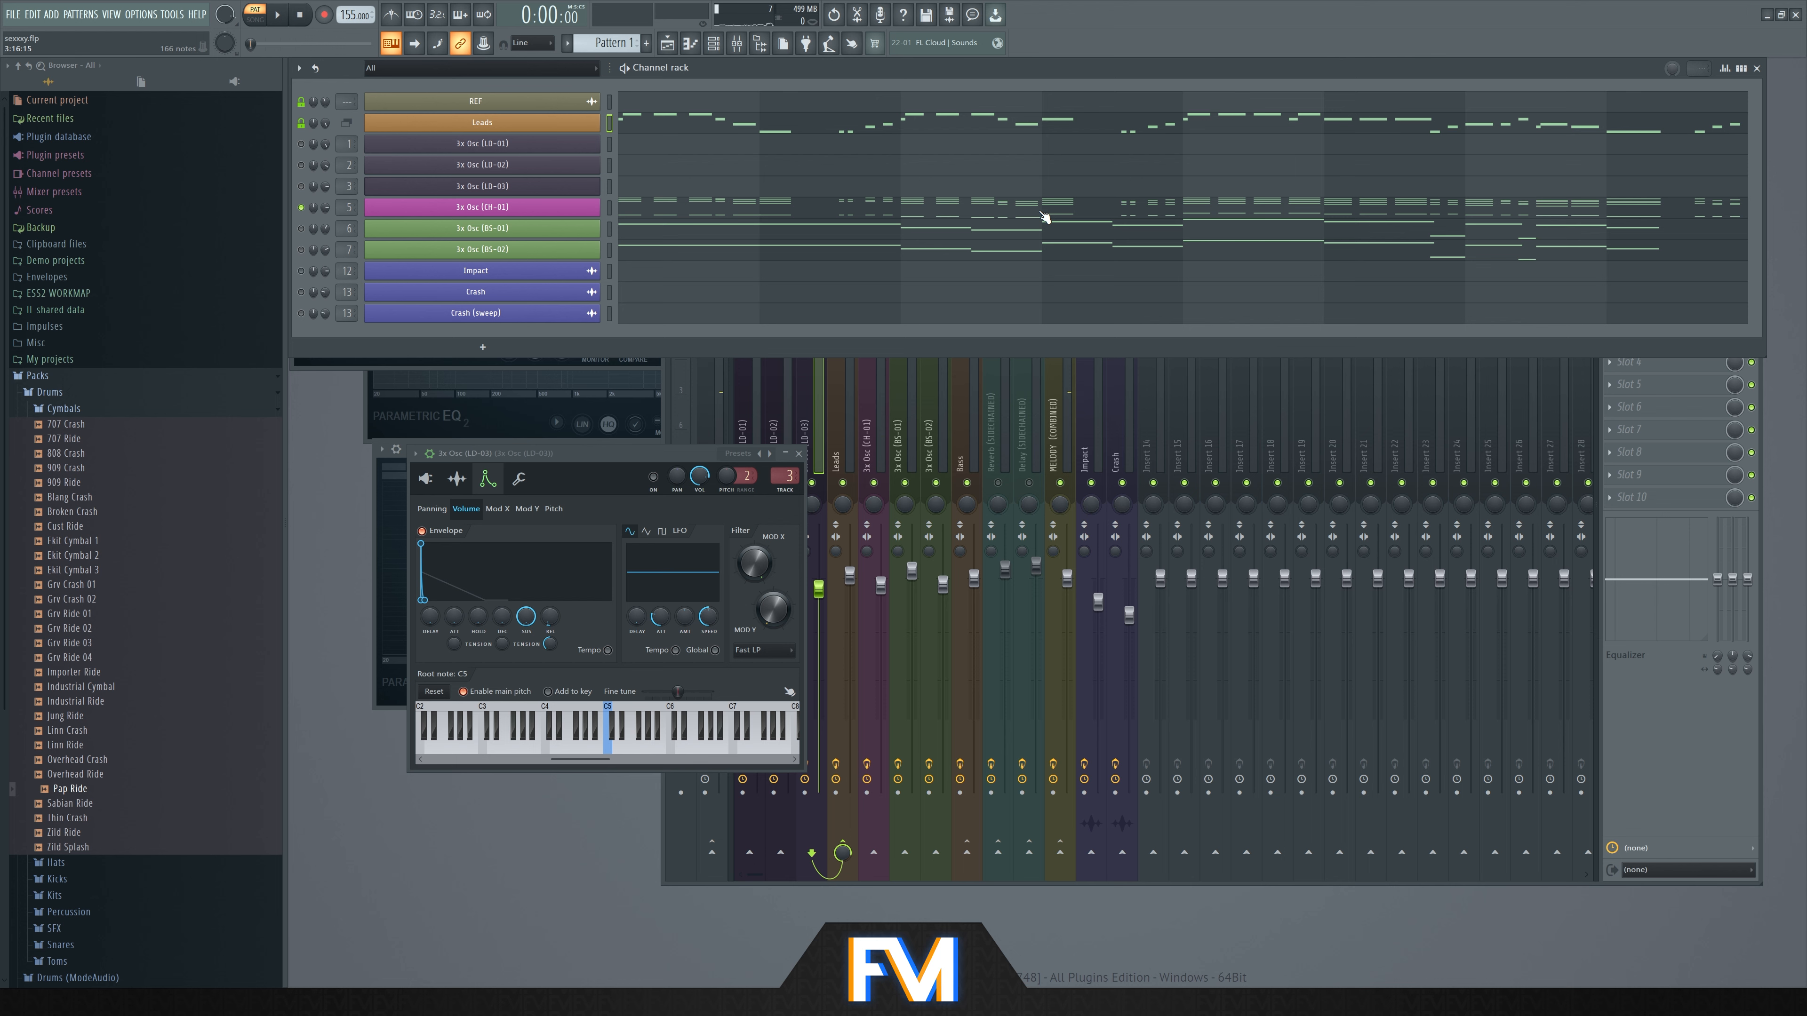
- Open the CH-01 channel's settings and examine its three oscillators
click(545, 216)
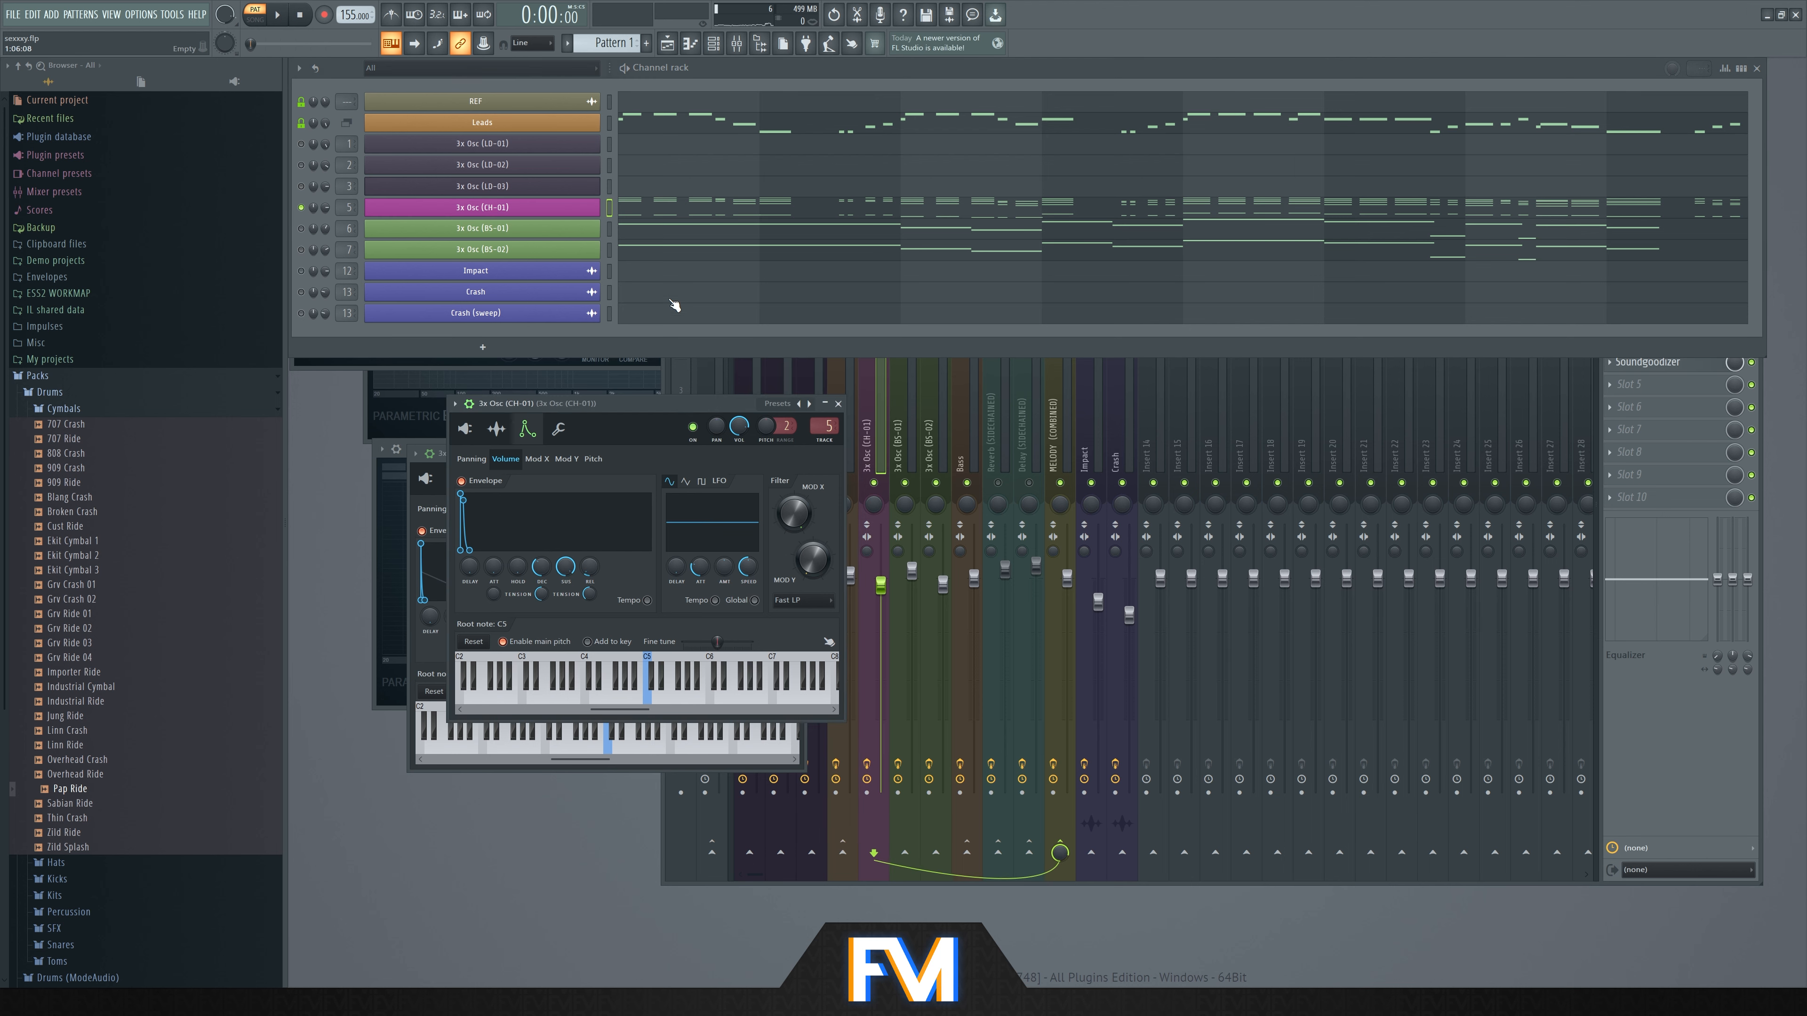
drag(621, 410, 856, 480)
click(715, 506)
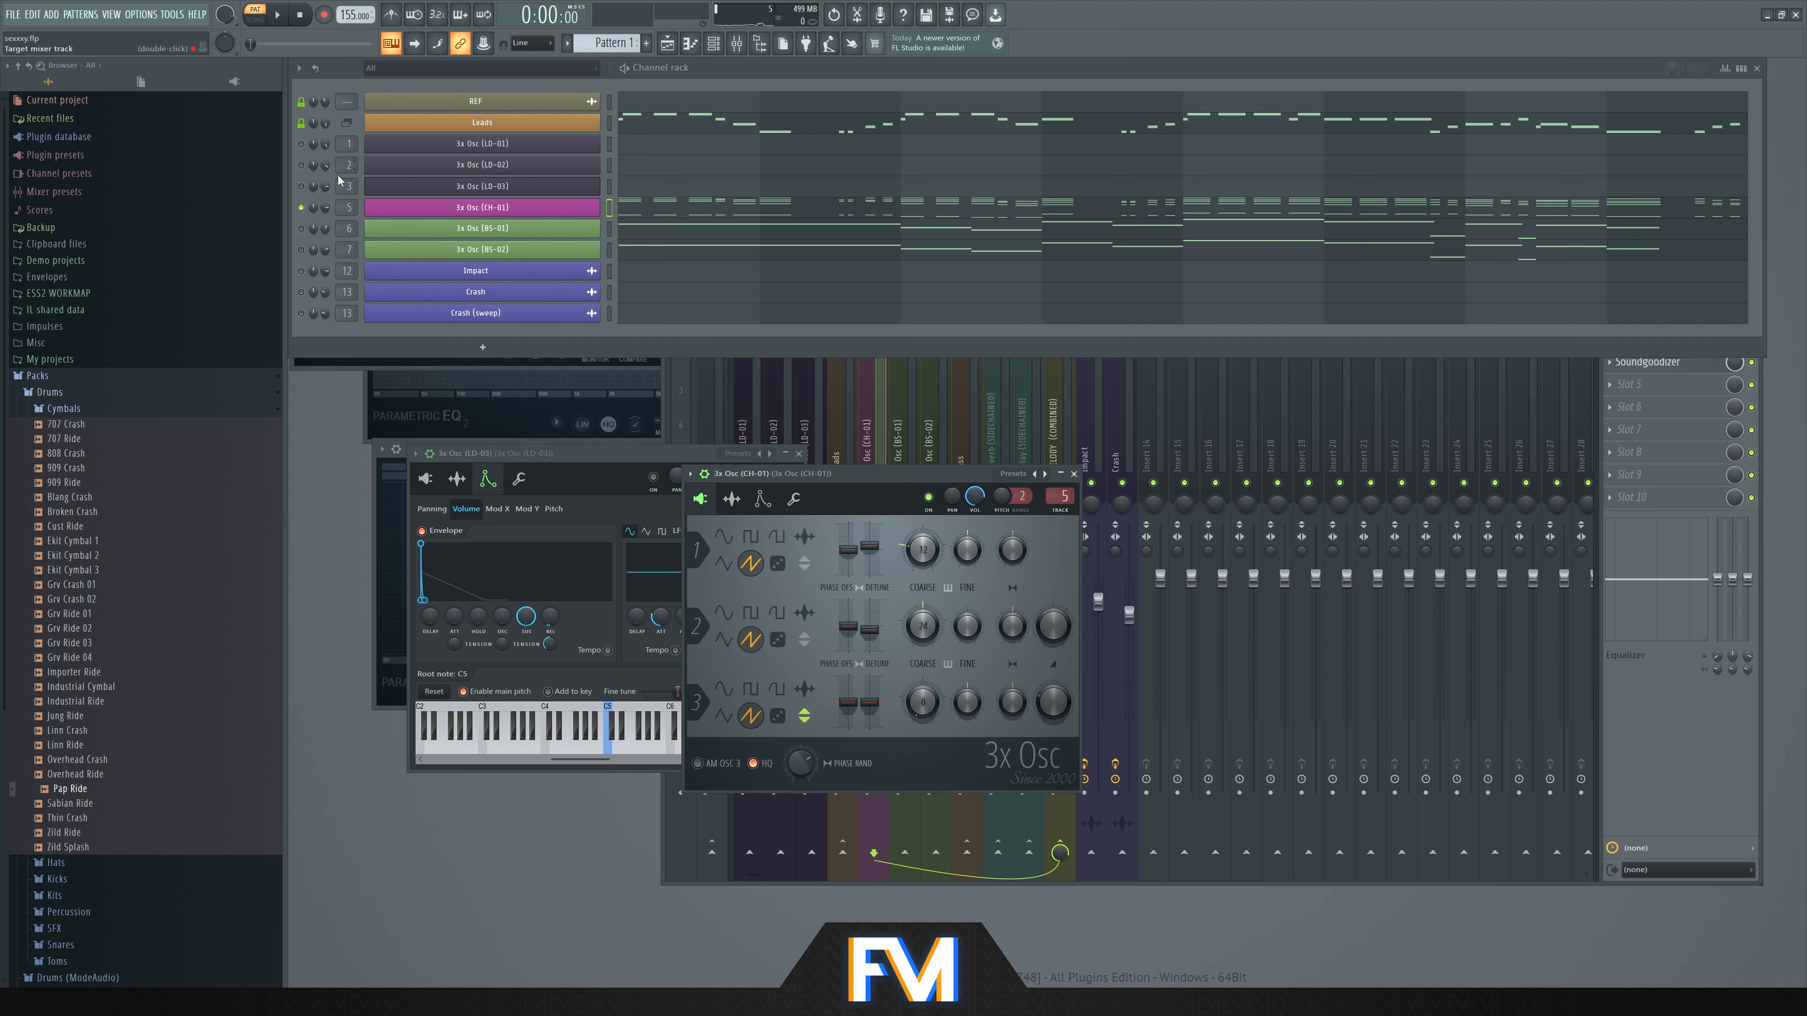
- Solo the 3x Osc (BS-01) channel, play the pattern, and open the channel's oscillator settings
click(301, 229)
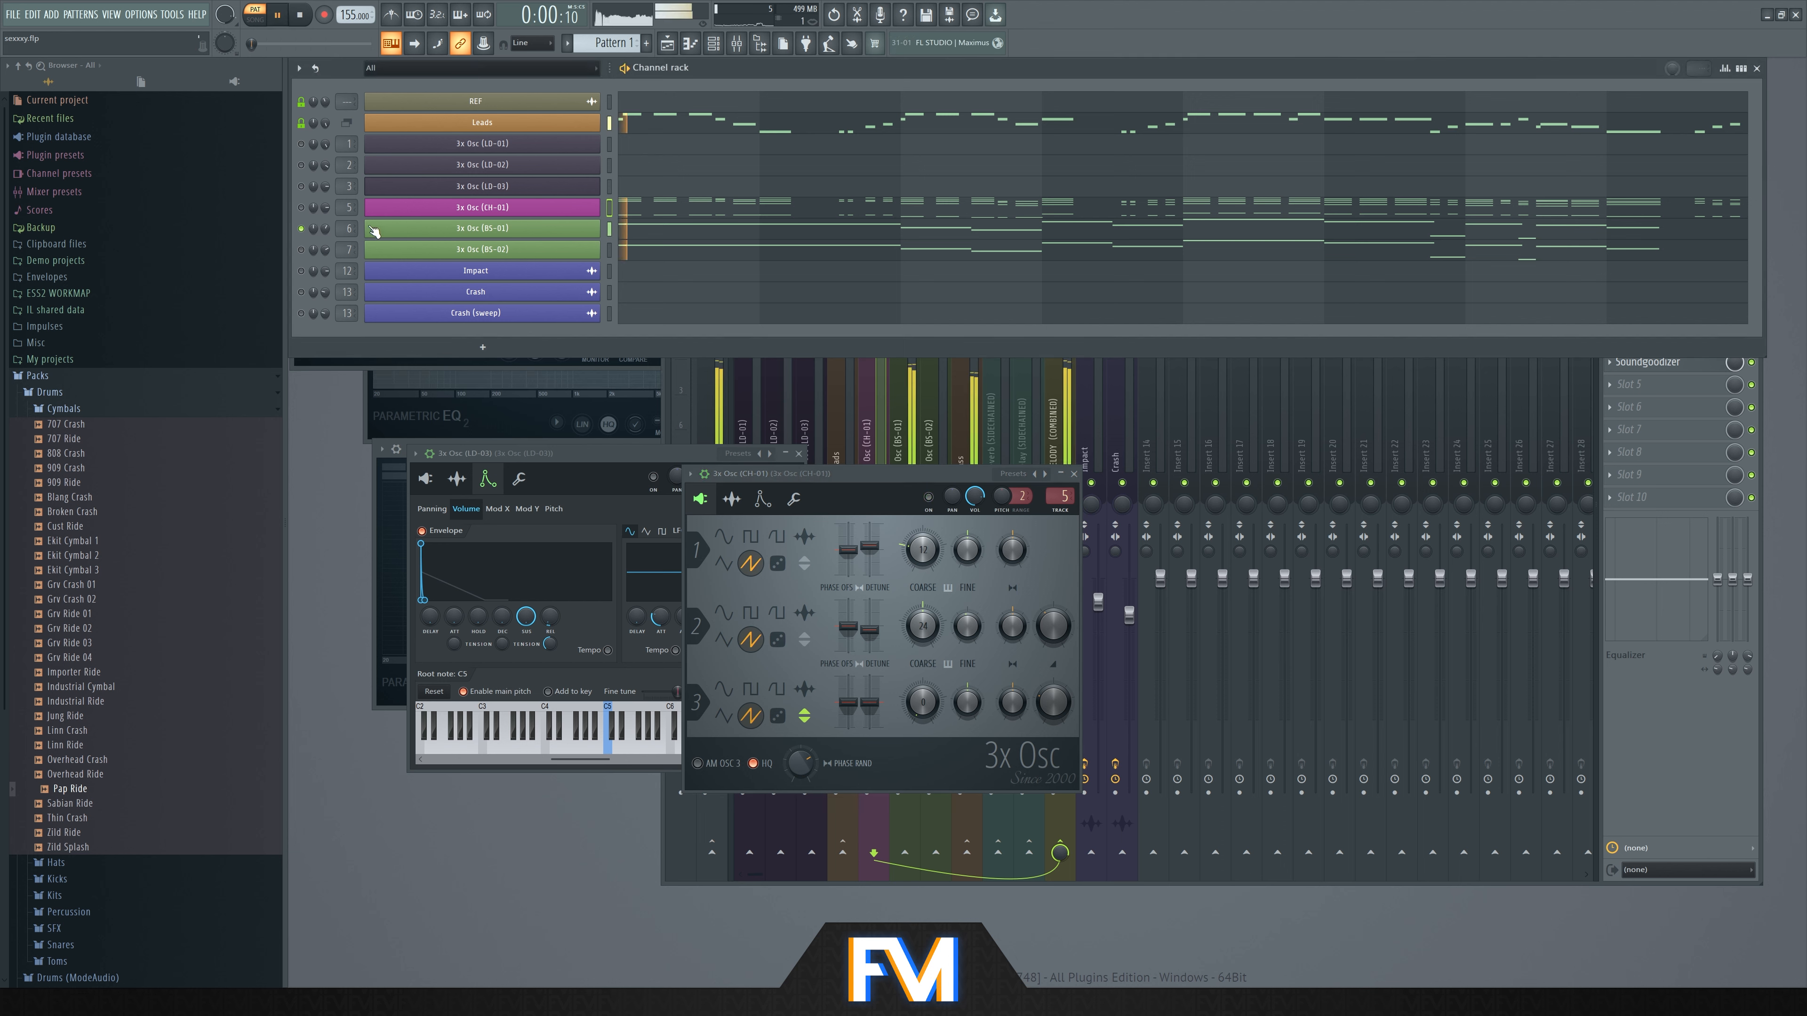
key(space)
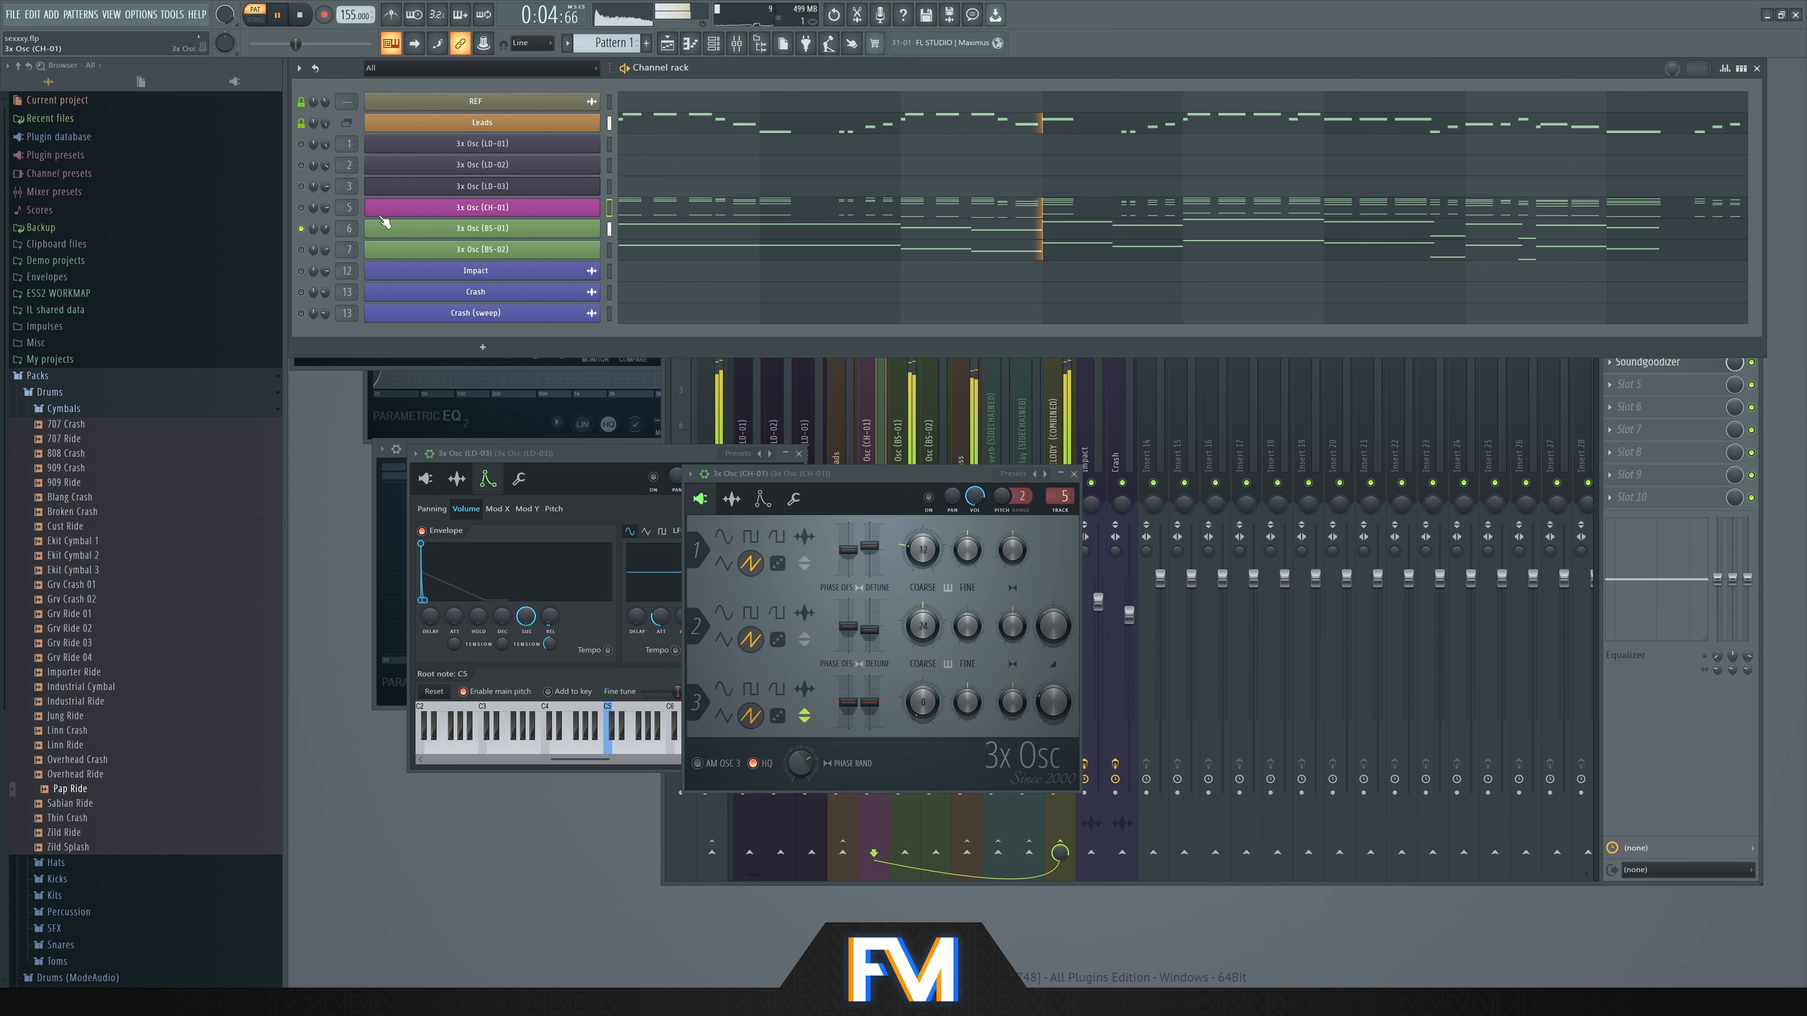
key(space)
click(384, 226)
- View the BS-02 and Bass mixer tracks, and compare the BS-01 layer in playback with its mixer effects bypassed and enabled
click(936, 447)
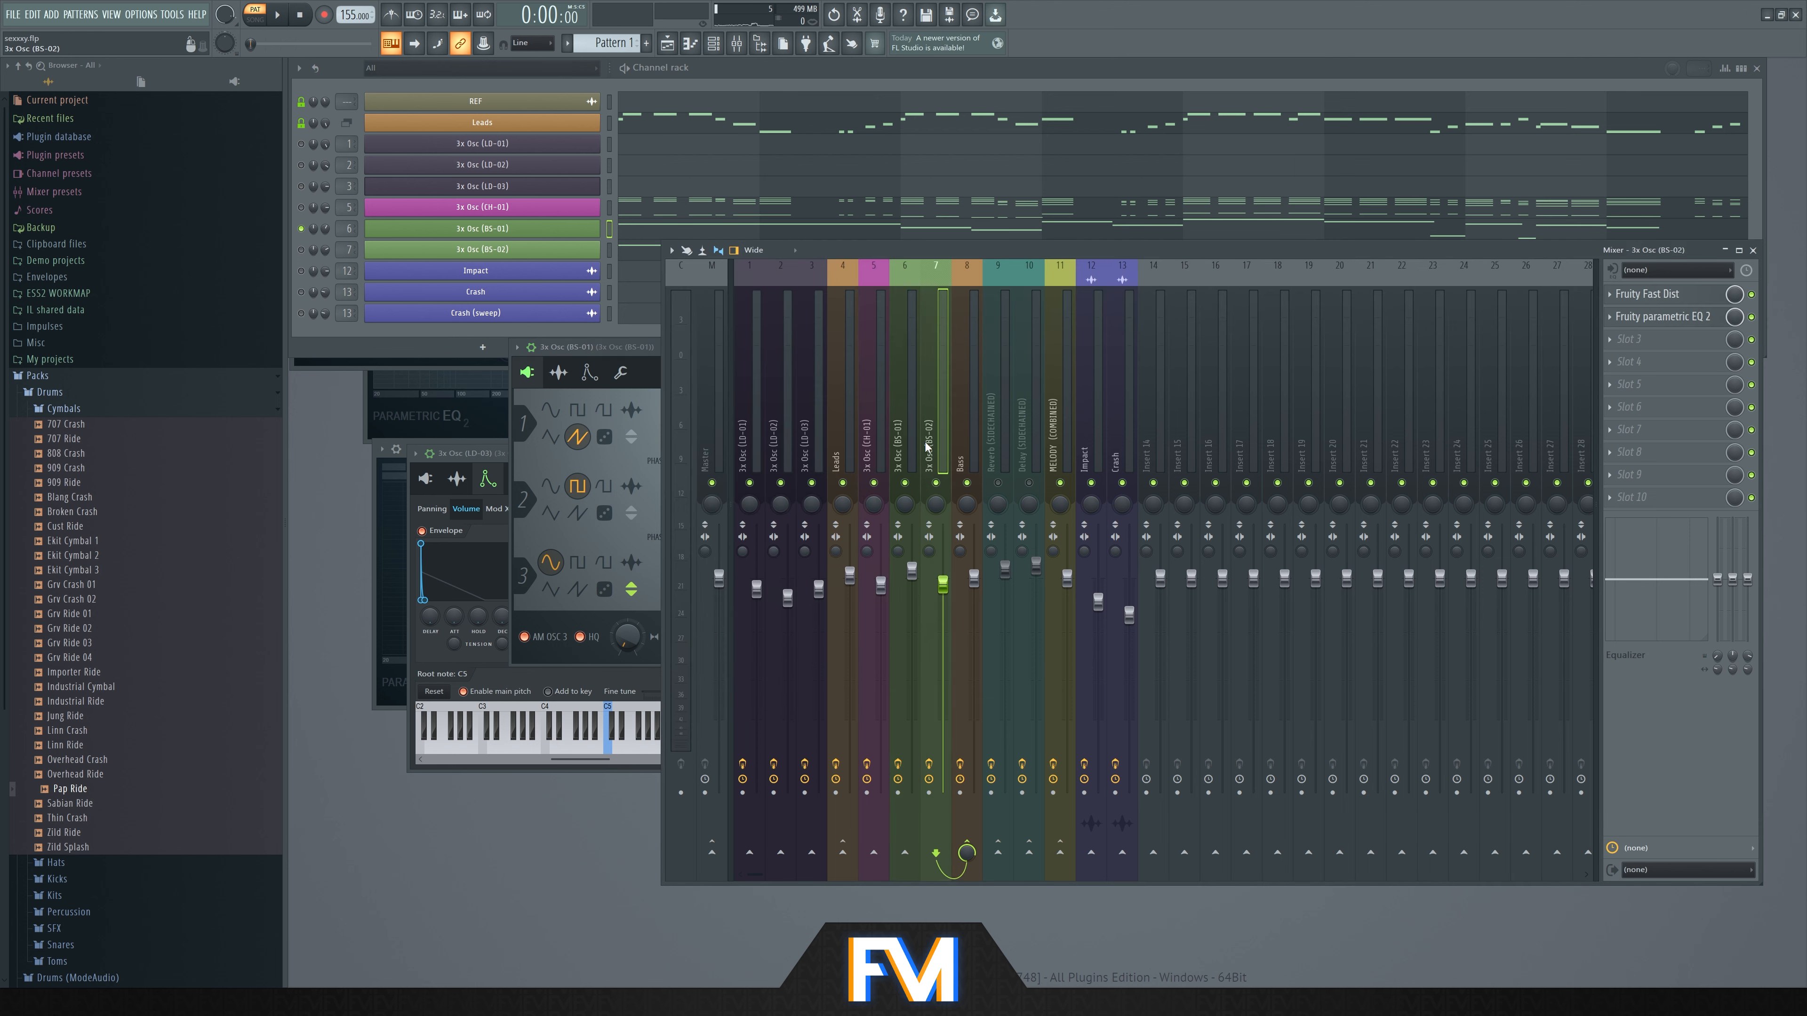
click(954, 452)
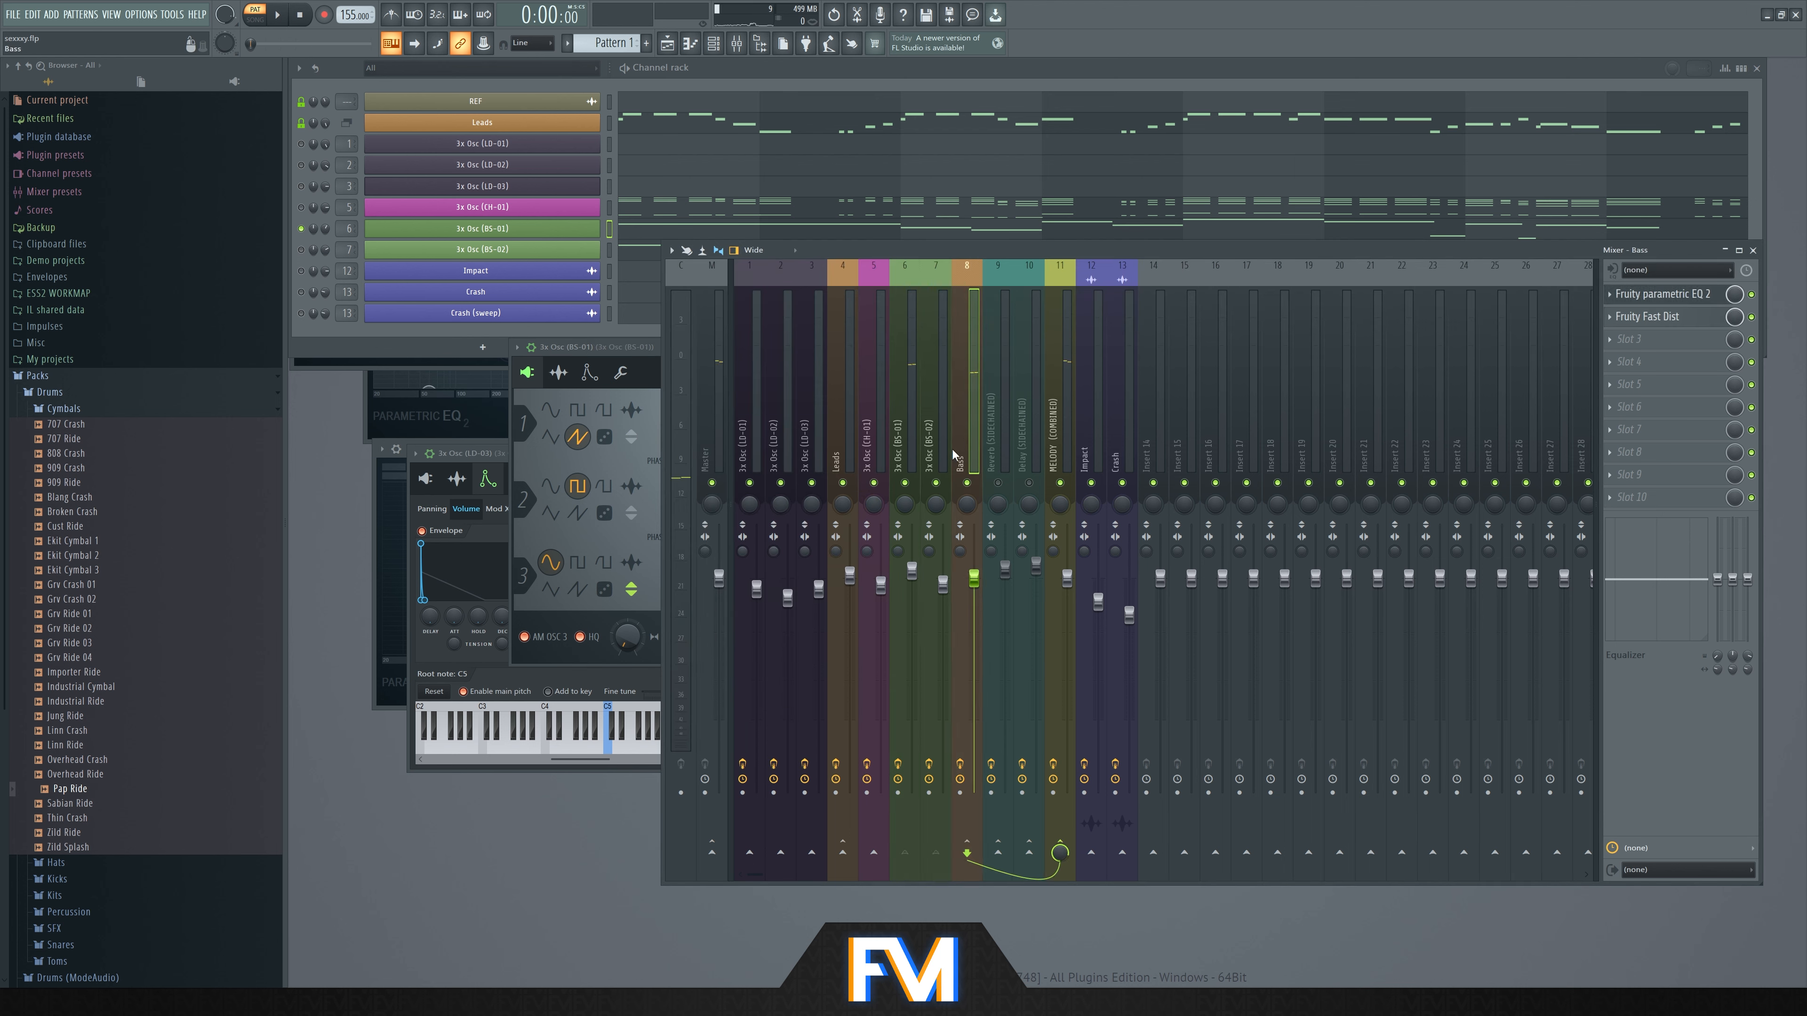
click(898, 767)
key(space)
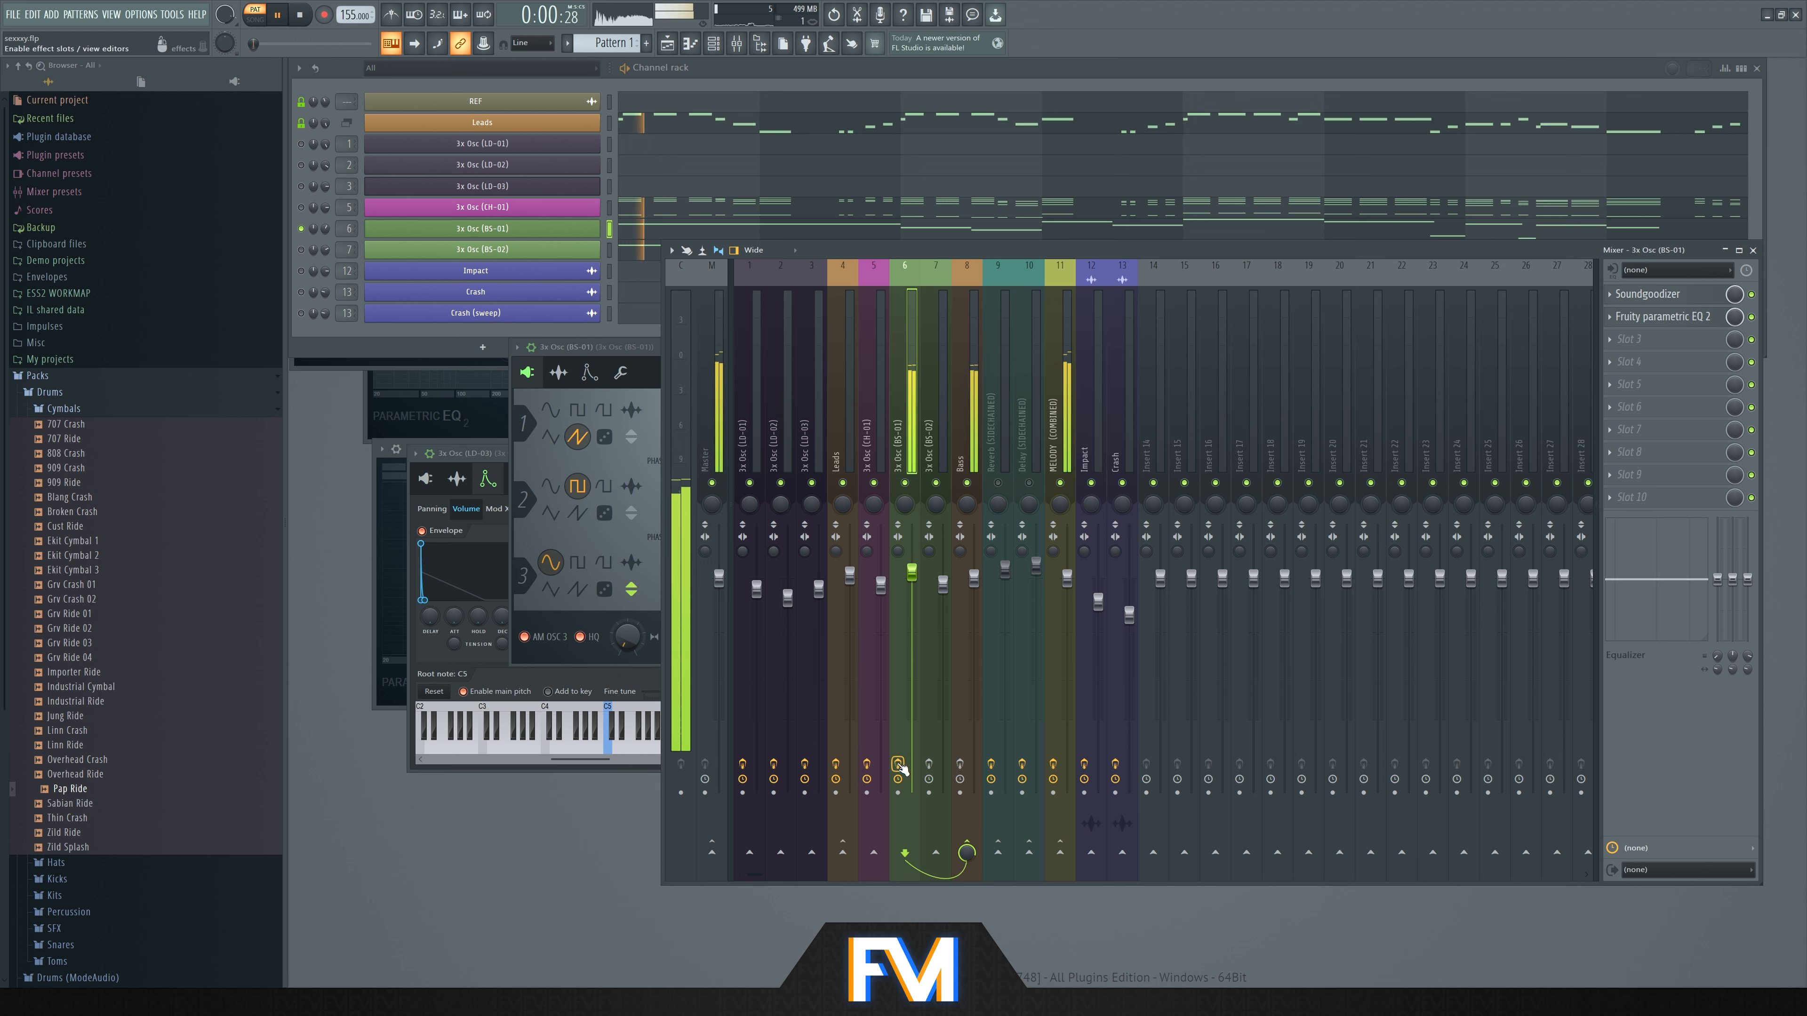
key(space)
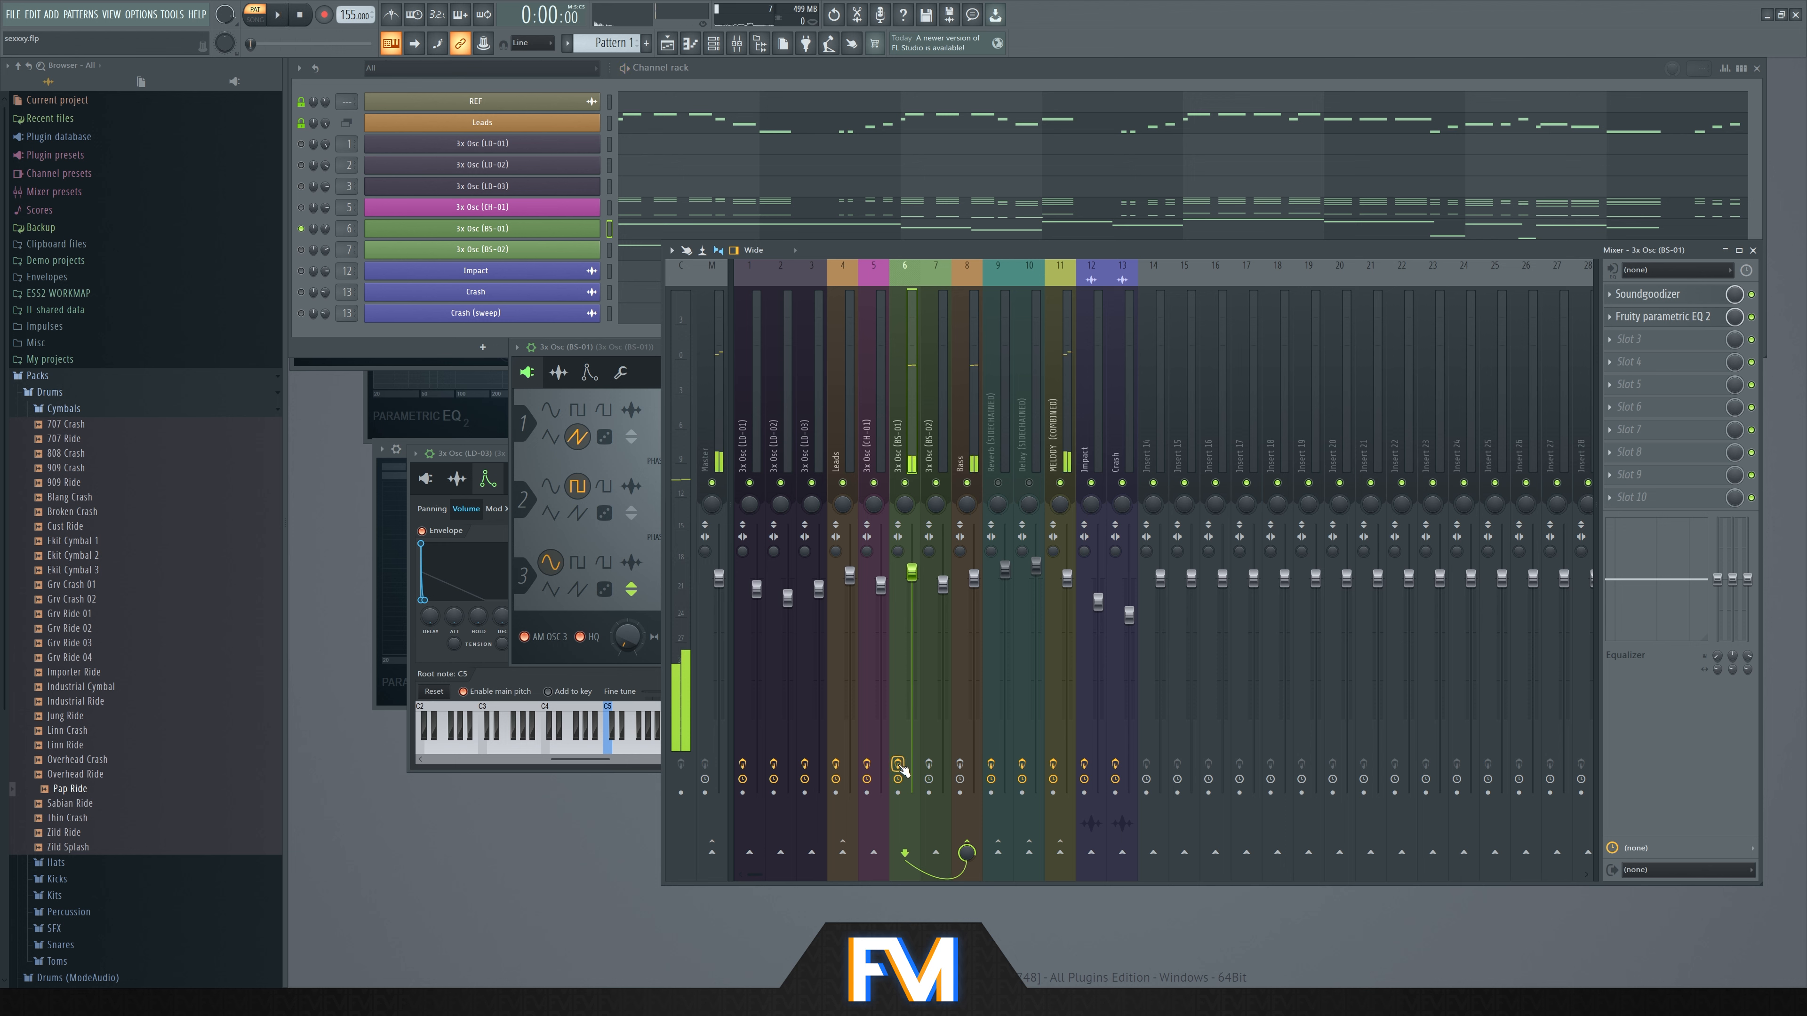
click(899, 766)
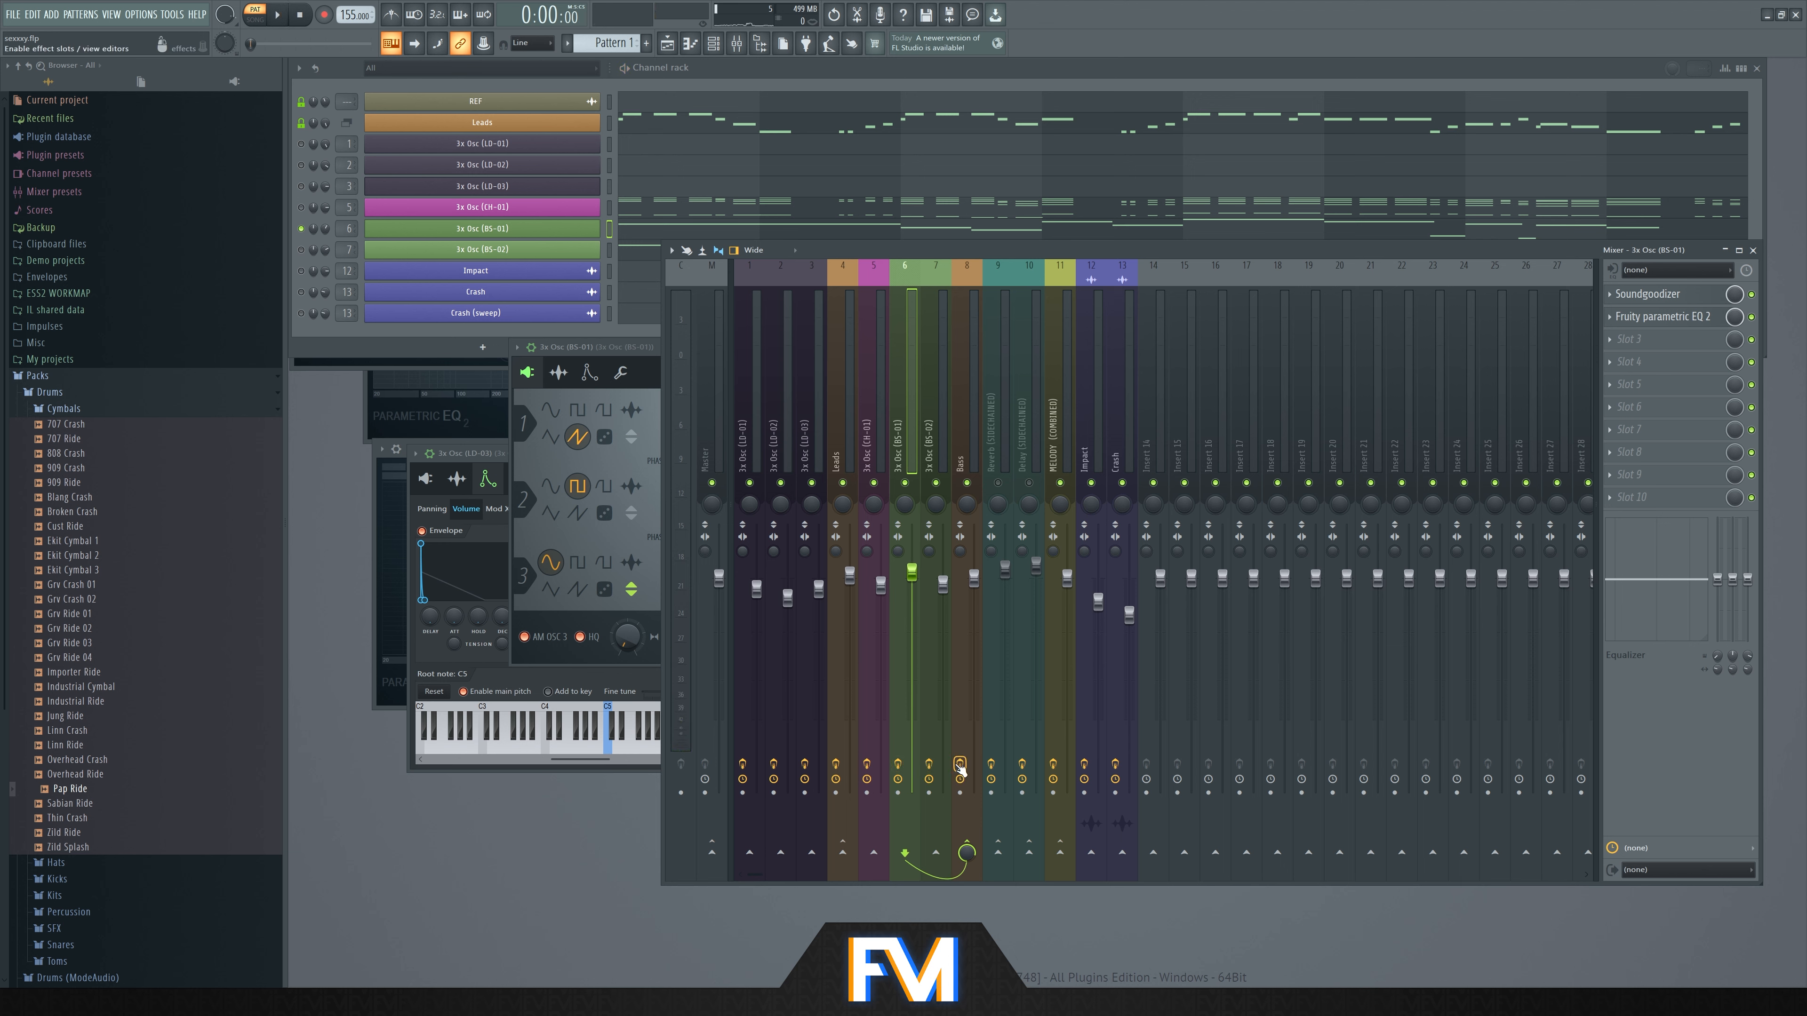
key(space)
key(space)
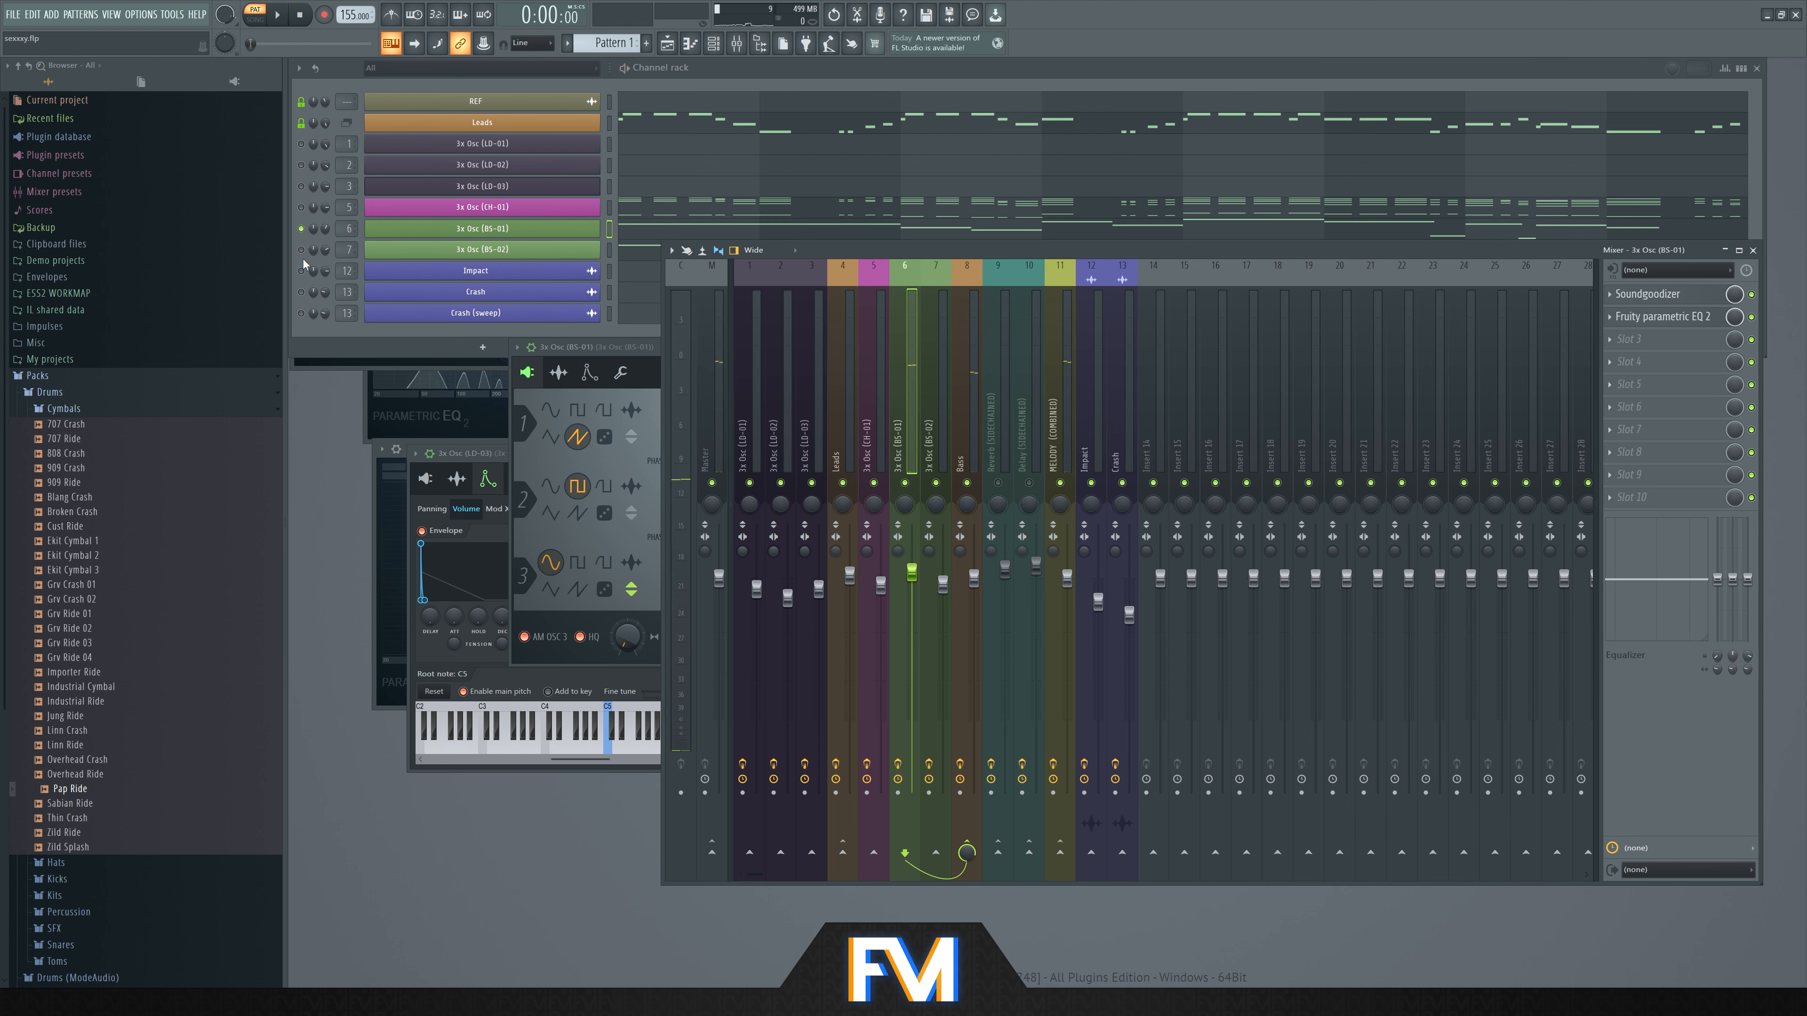
- Unmute the 3x Osc (BS-02) channel and play both bass layers together
click(302, 249)
key(space)
key(space)
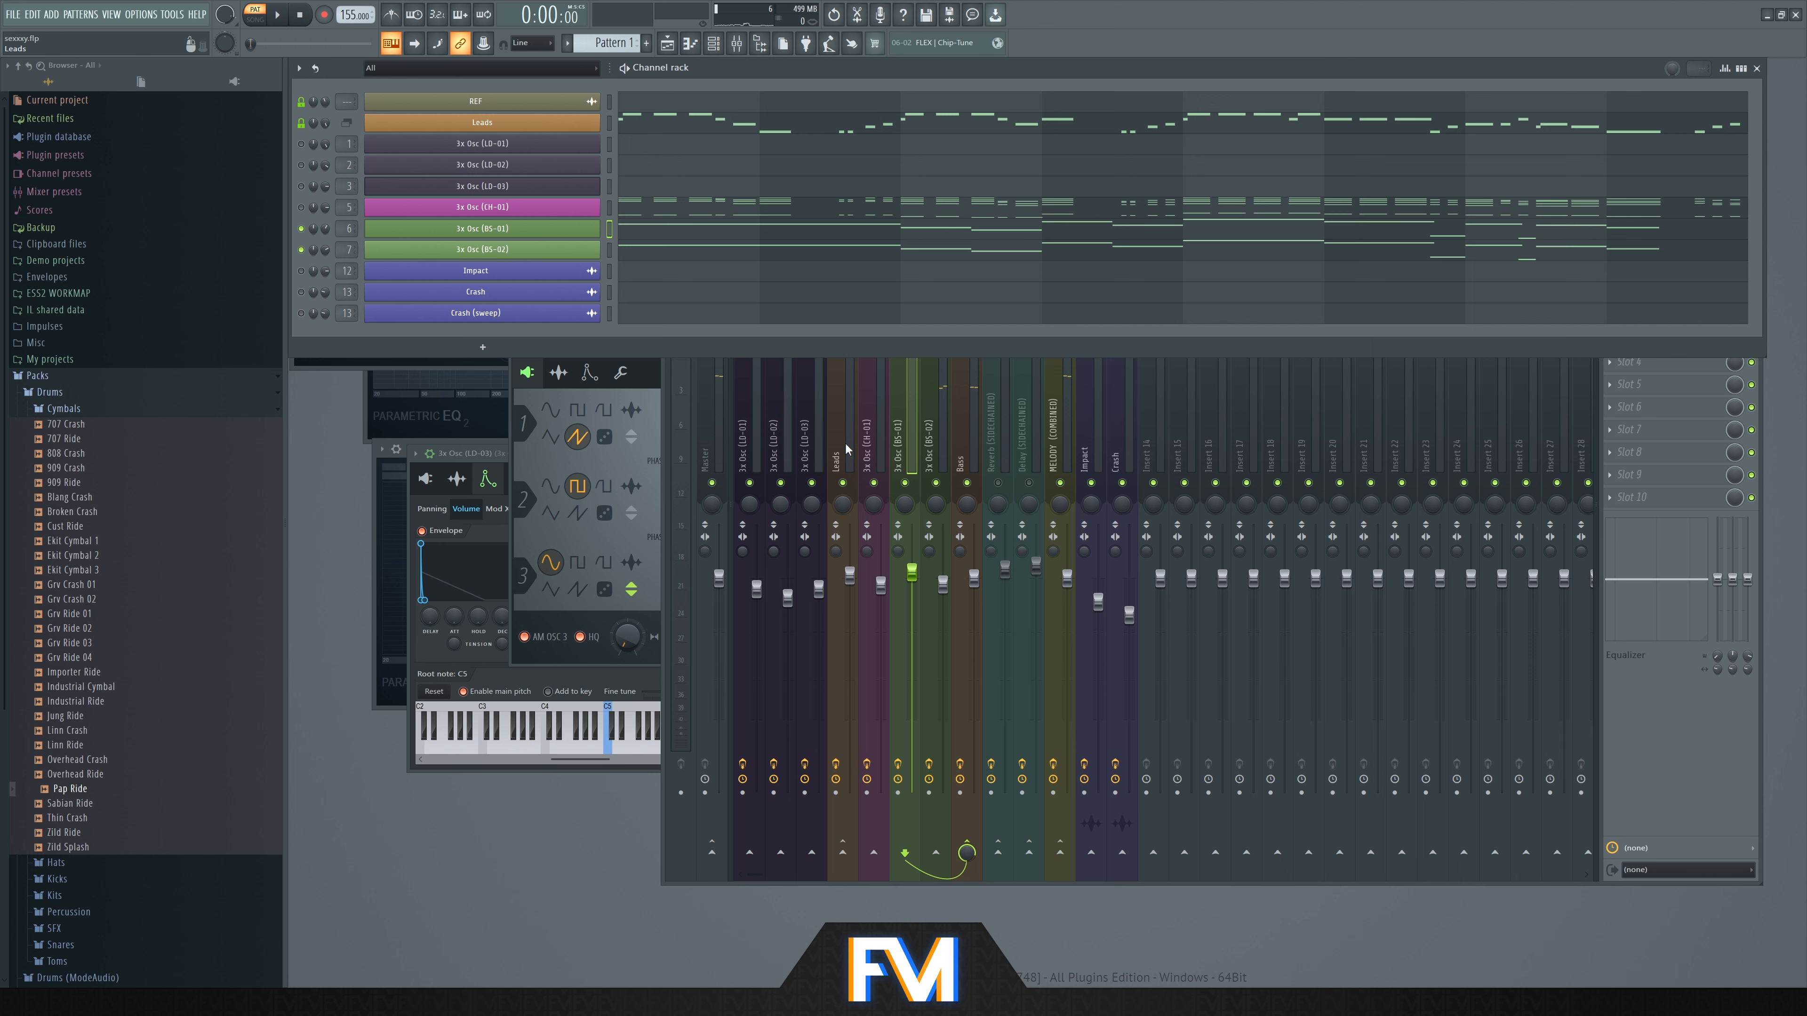
key(space)
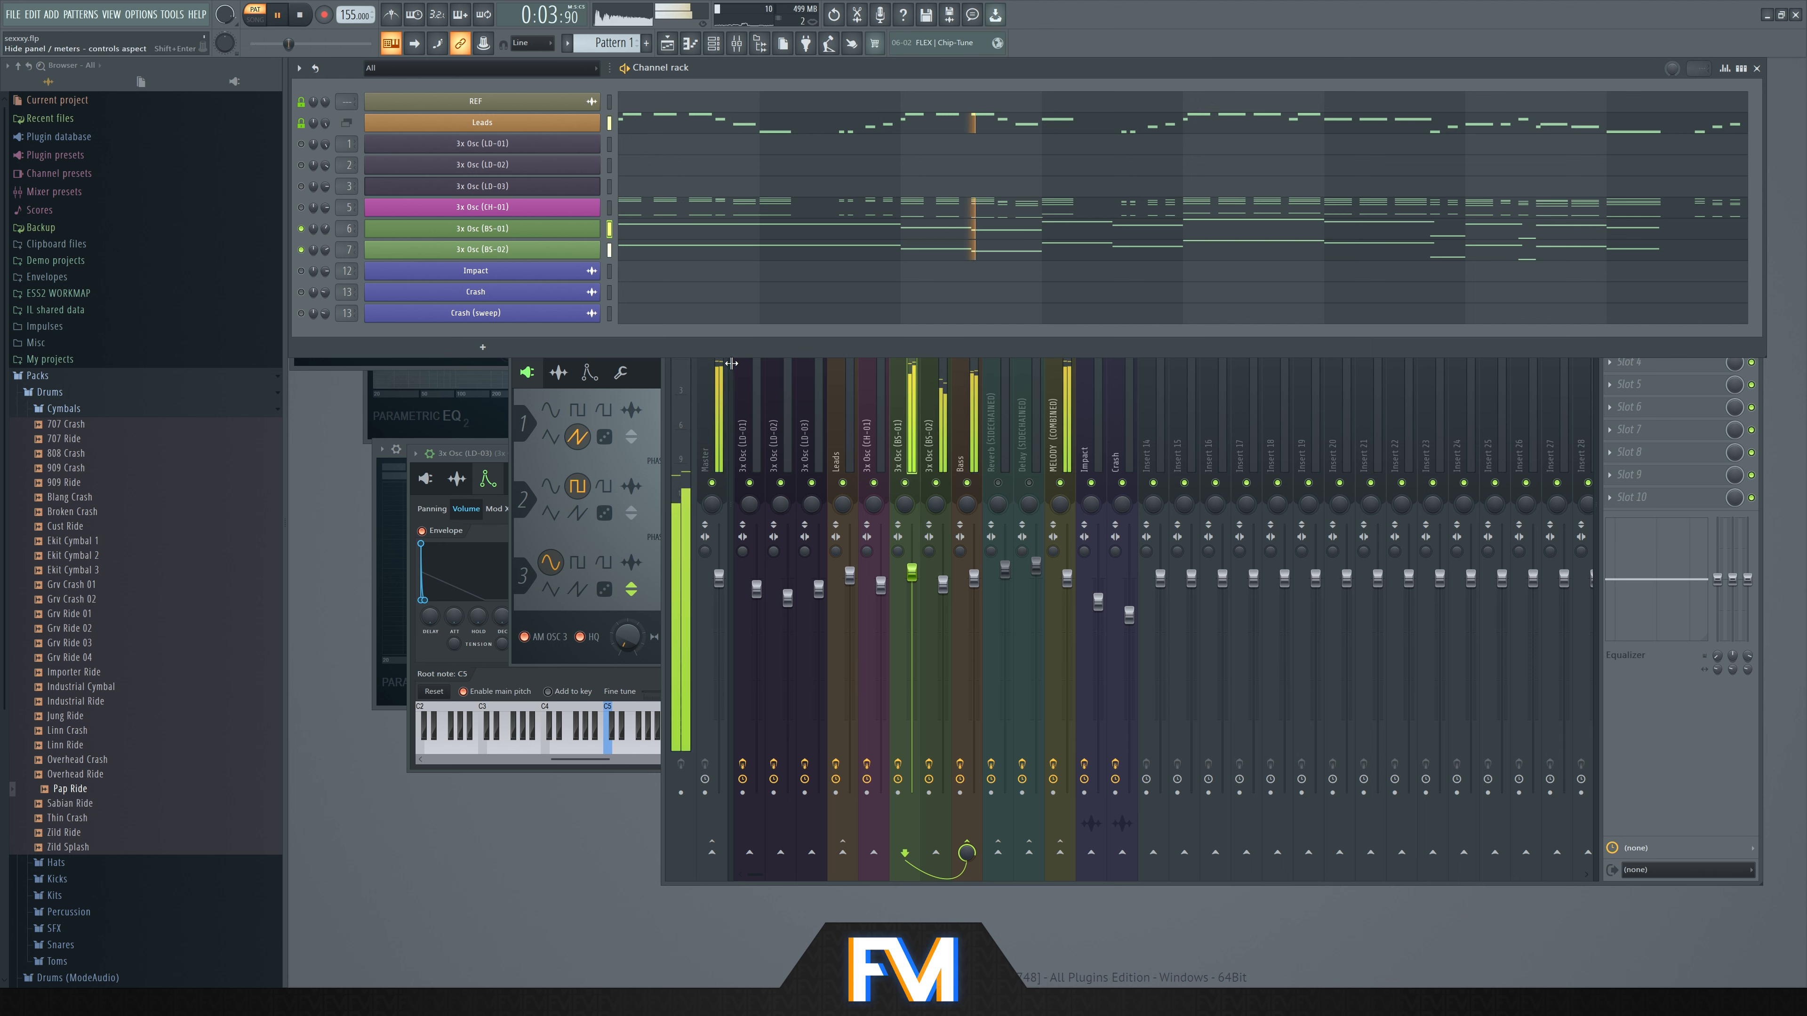
key(space)
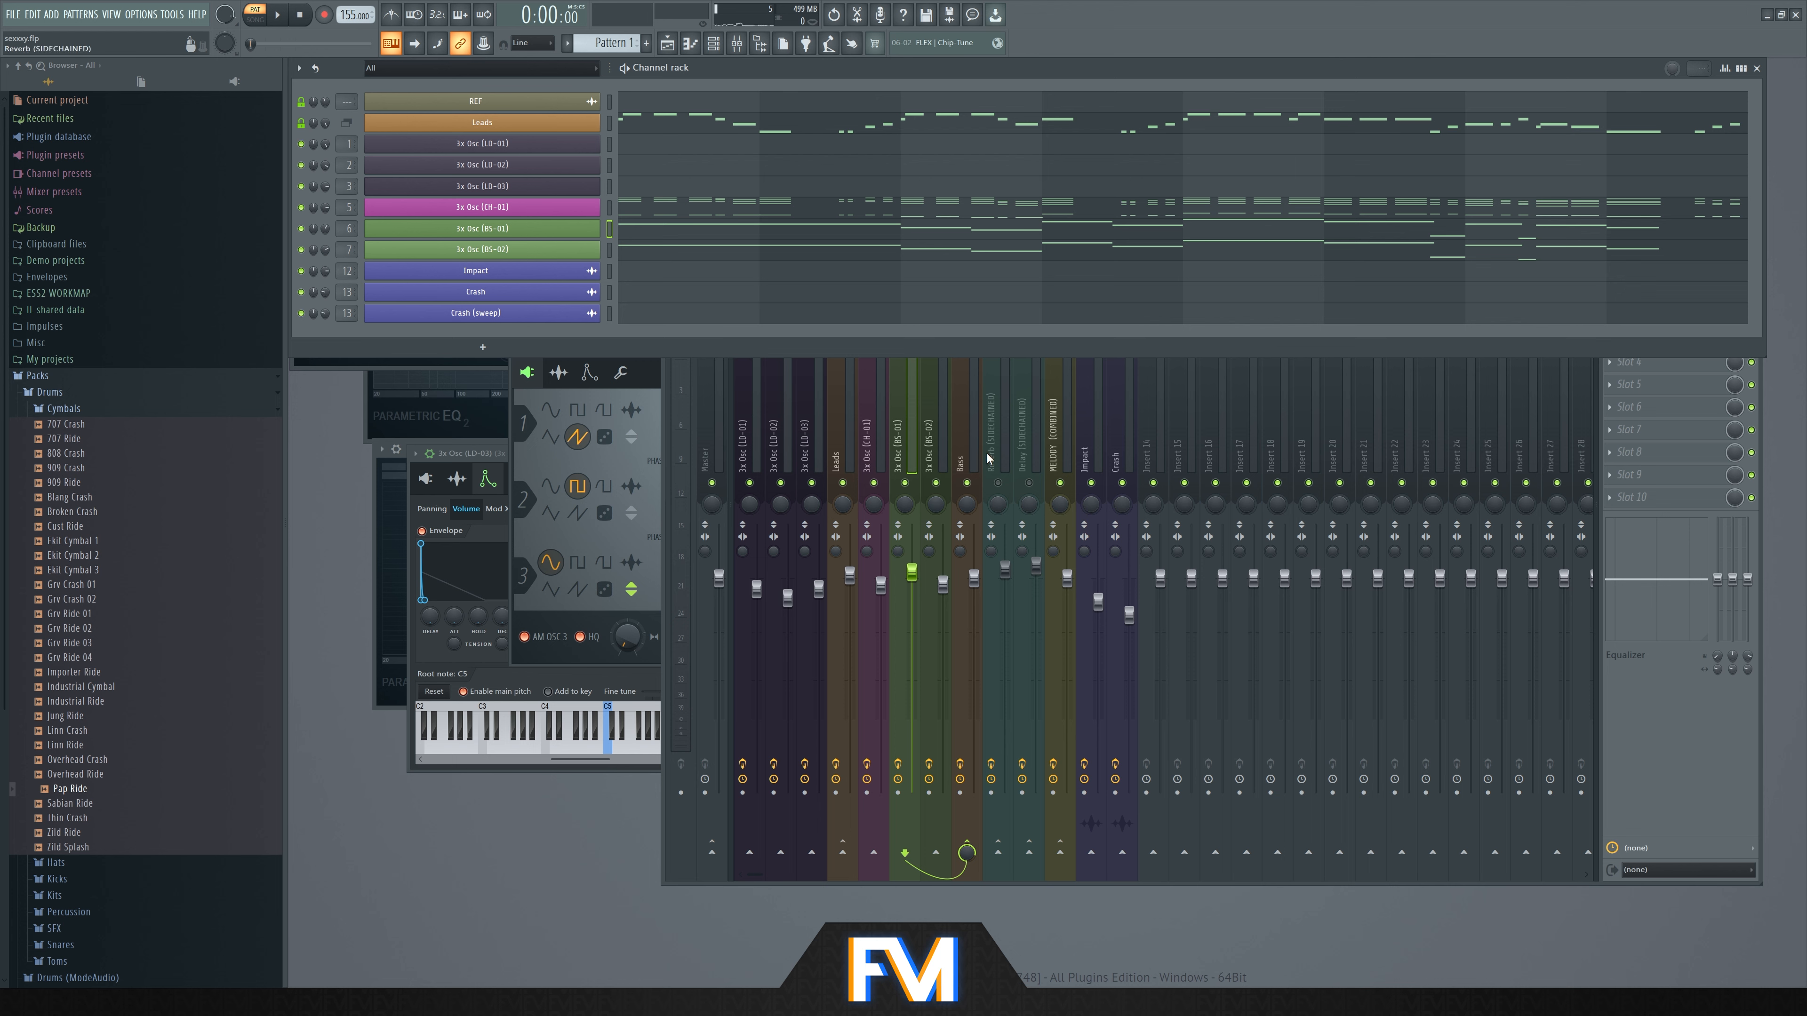
- Show the mixer, select the Reverb (SIDECHAINED) track, and open its Fruity Reeverb 2 and Fruity parametric EQ 2
key(F9)
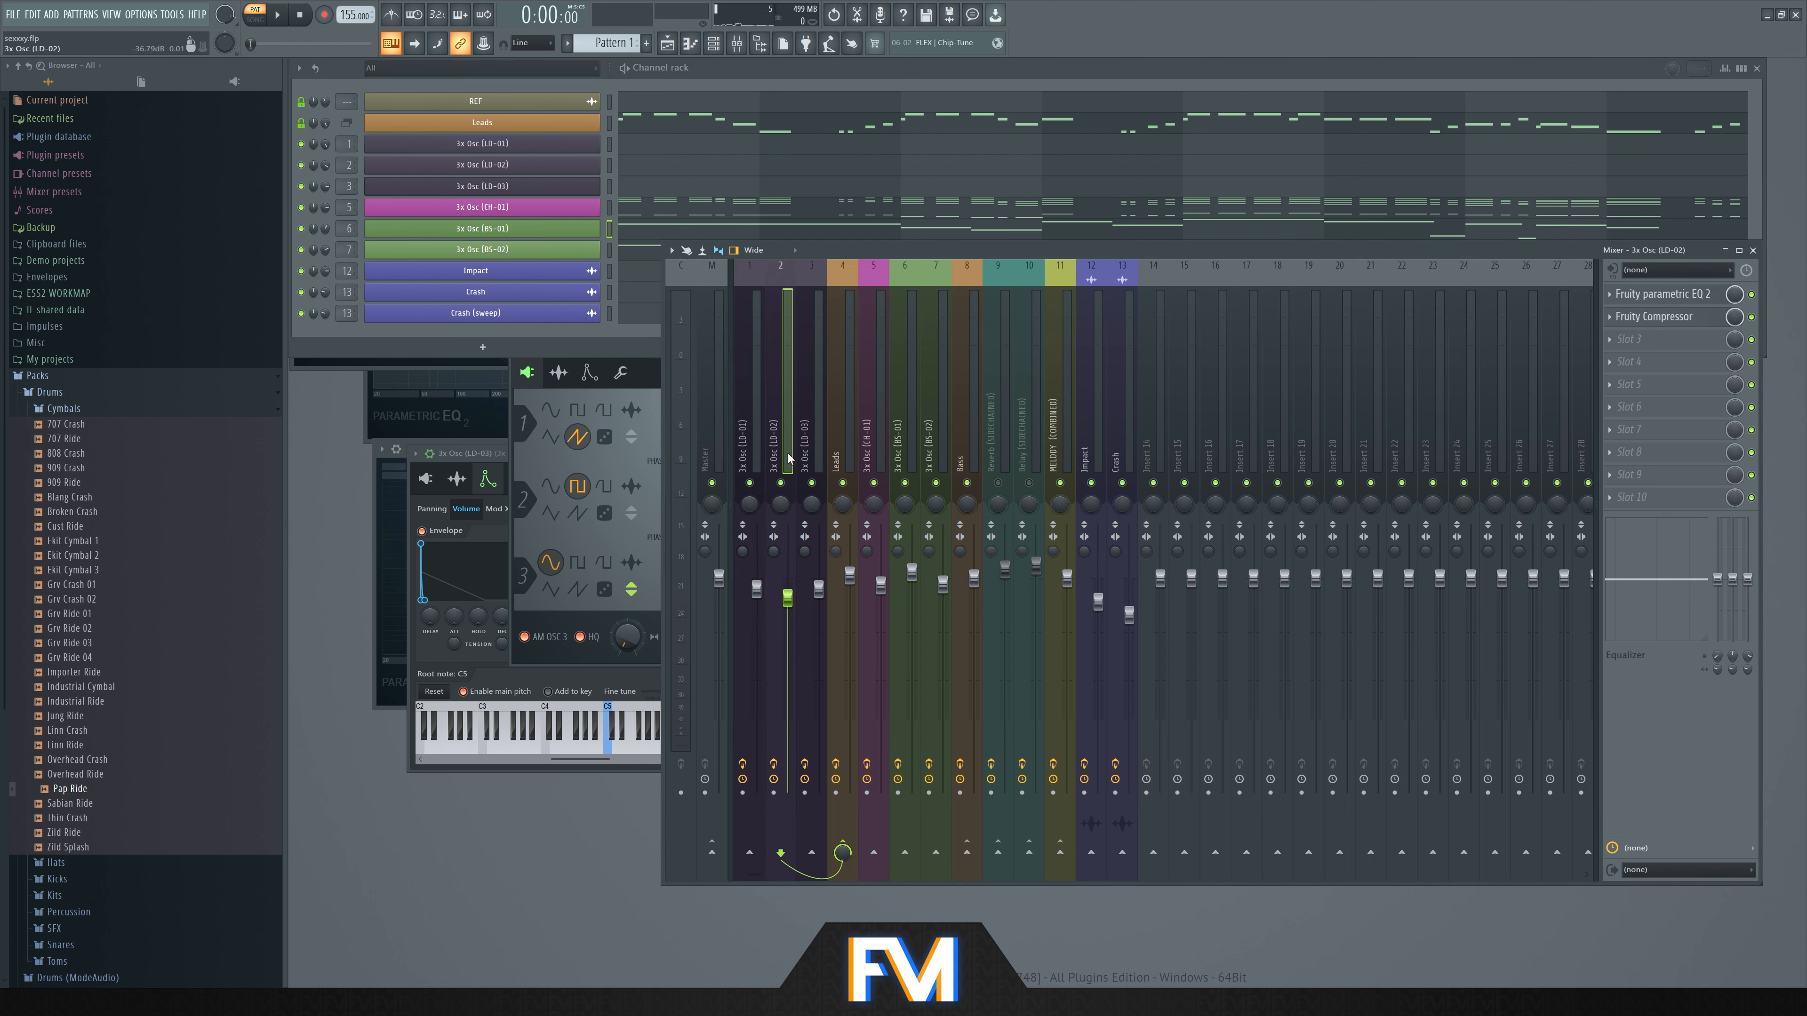
click(996, 457)
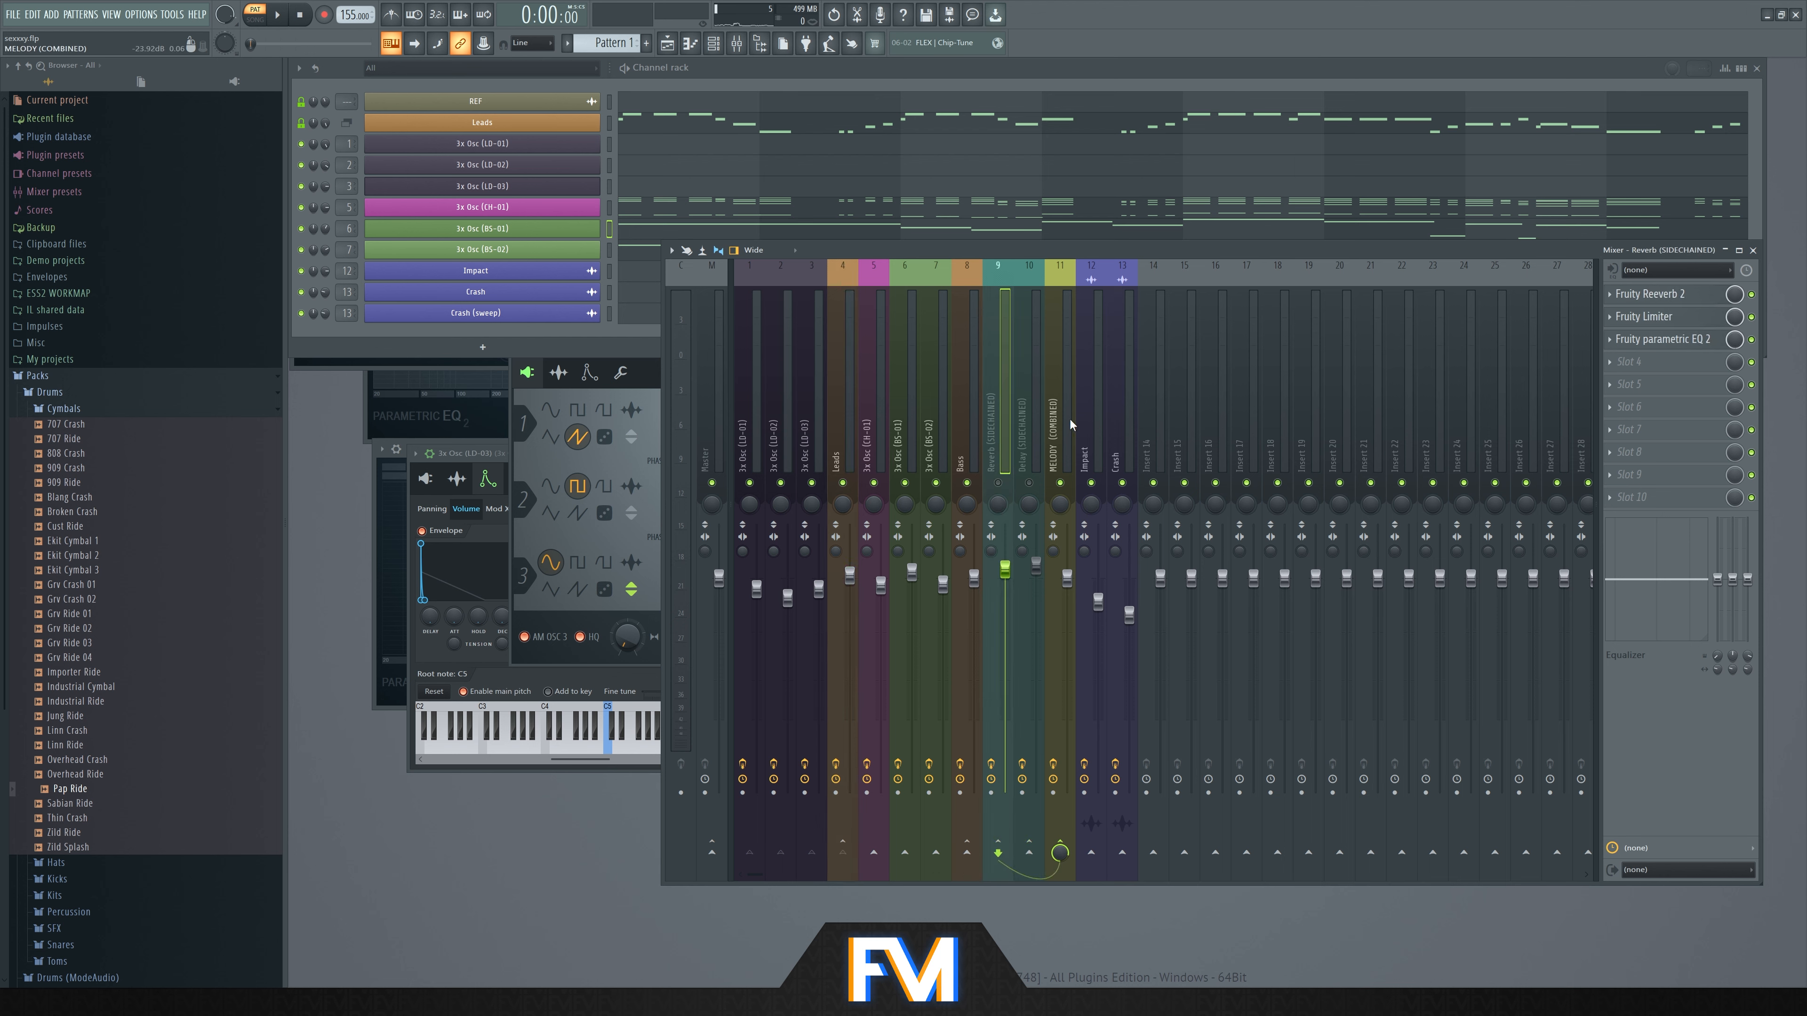
key(F6)
click(991, 434)
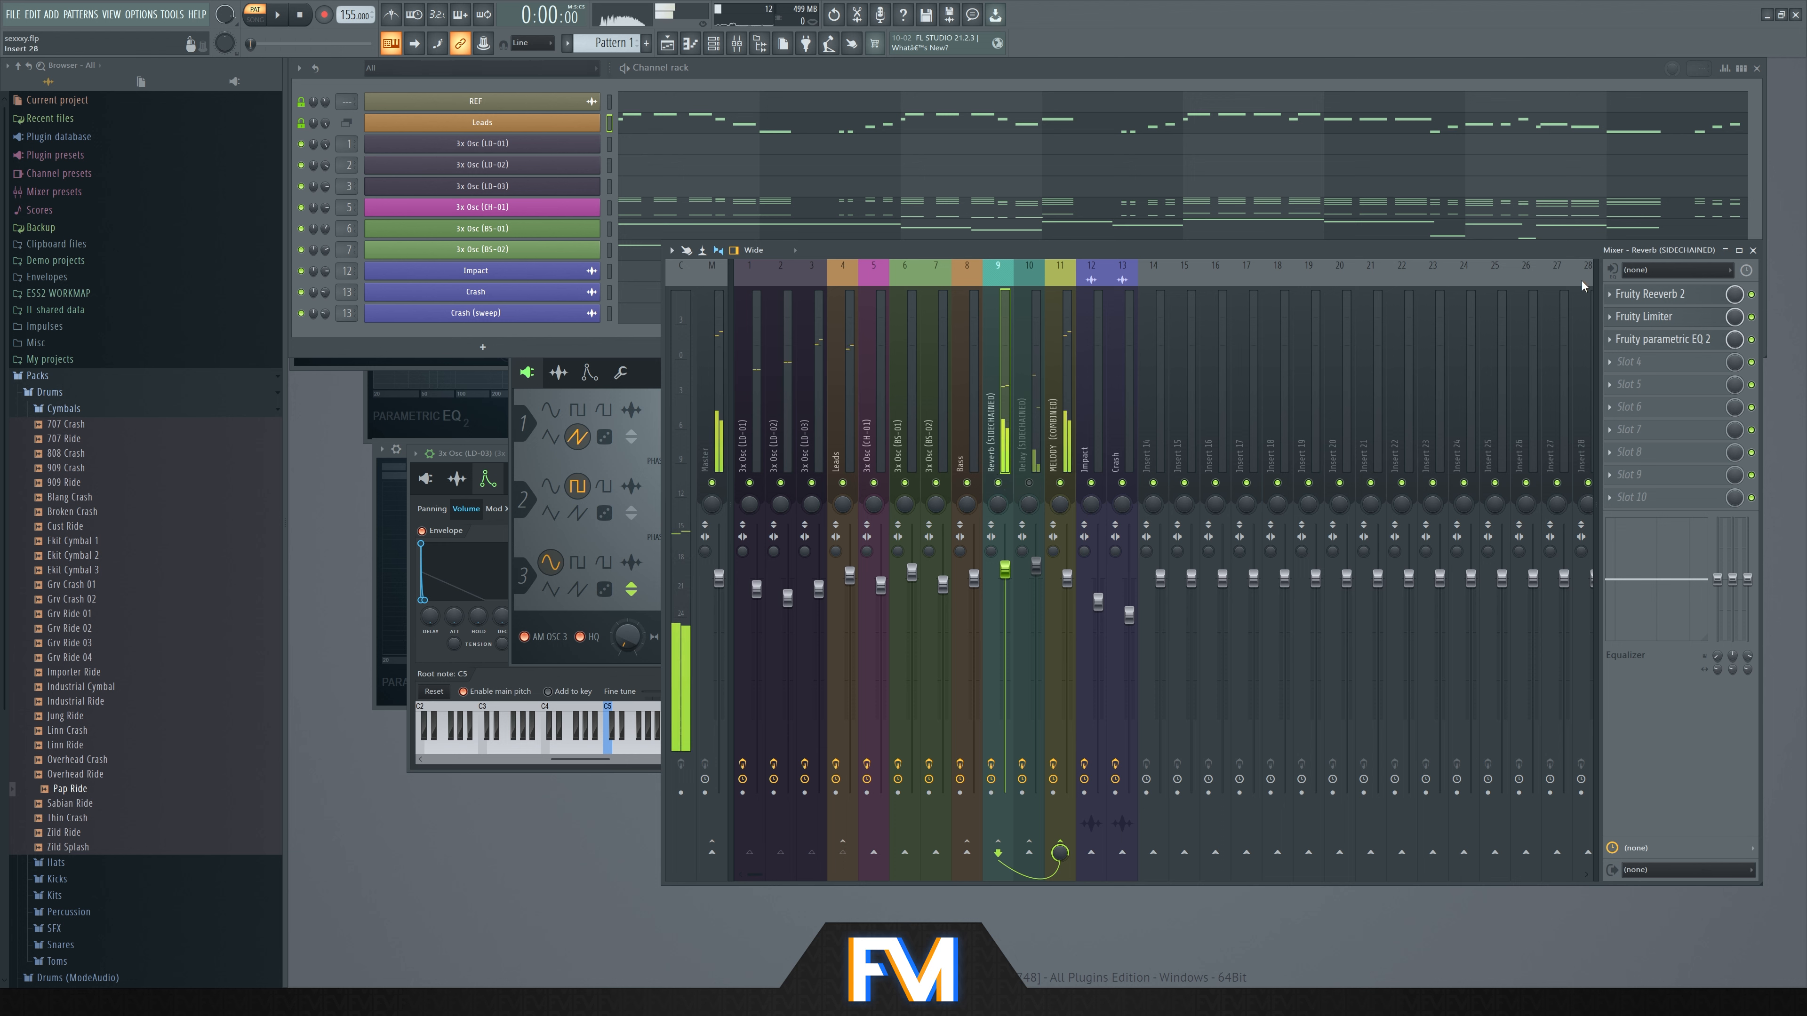
click(1655, 298)
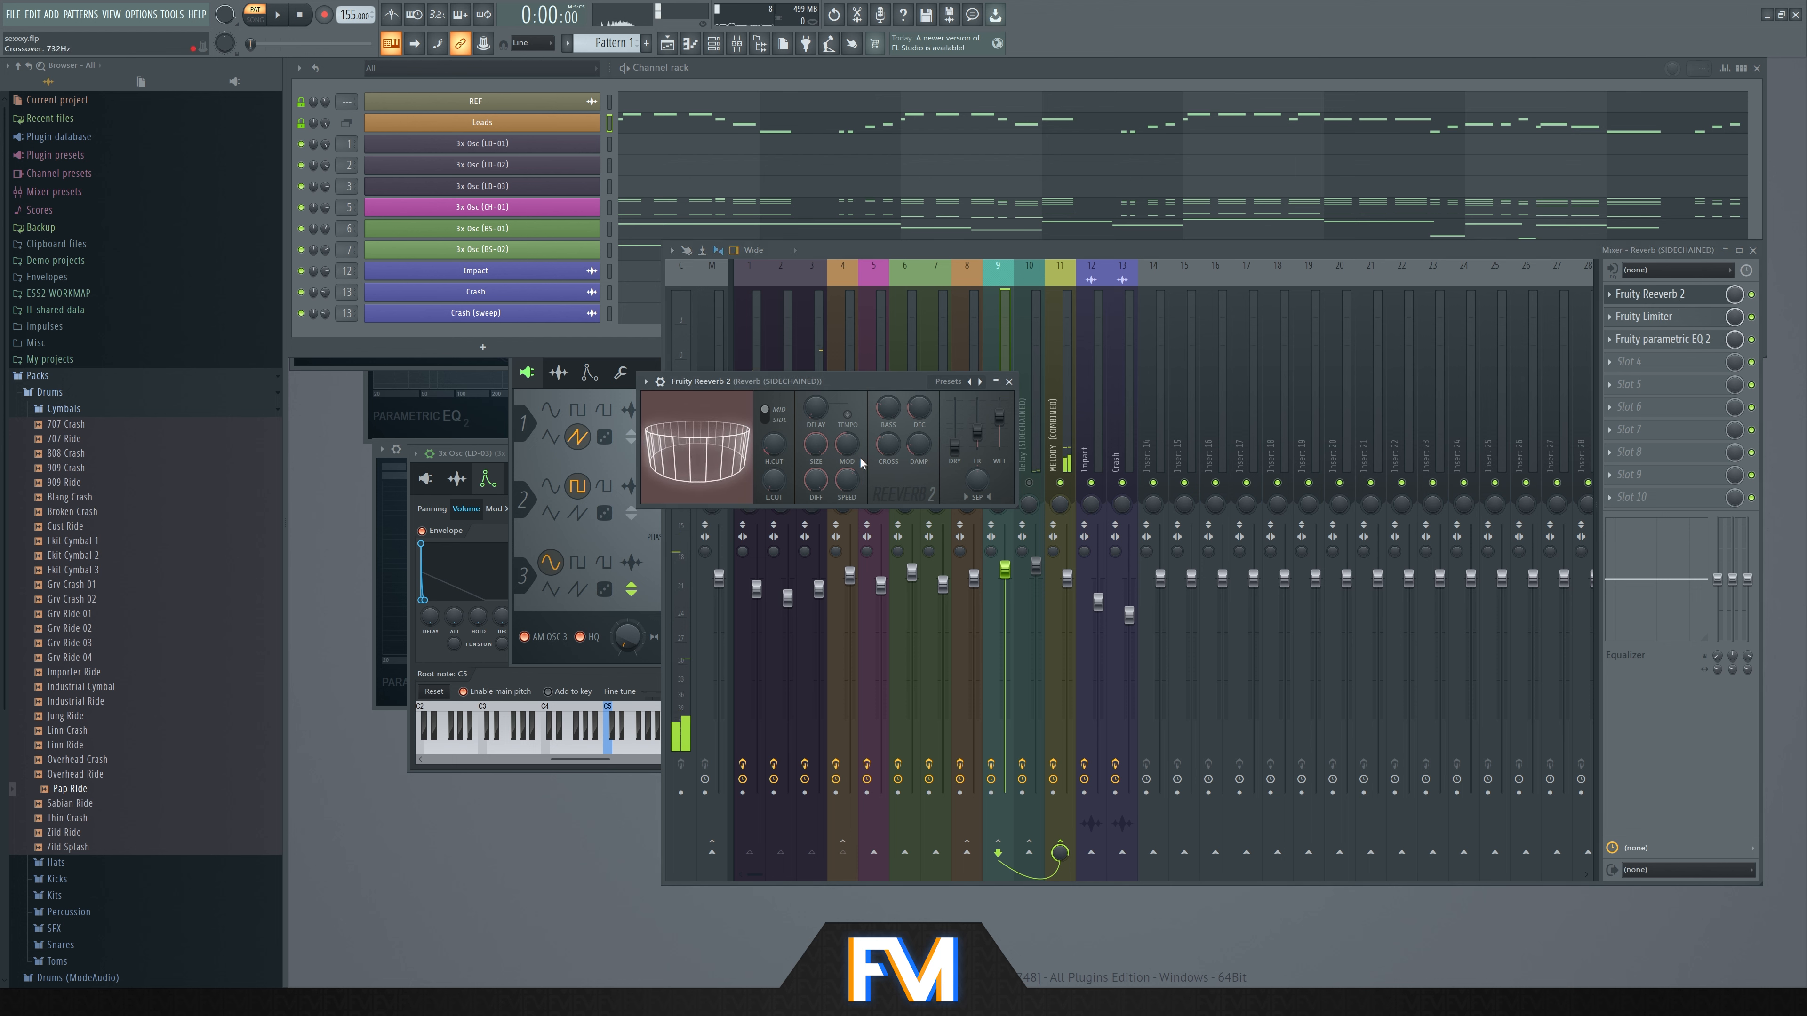
click(1656, 339)
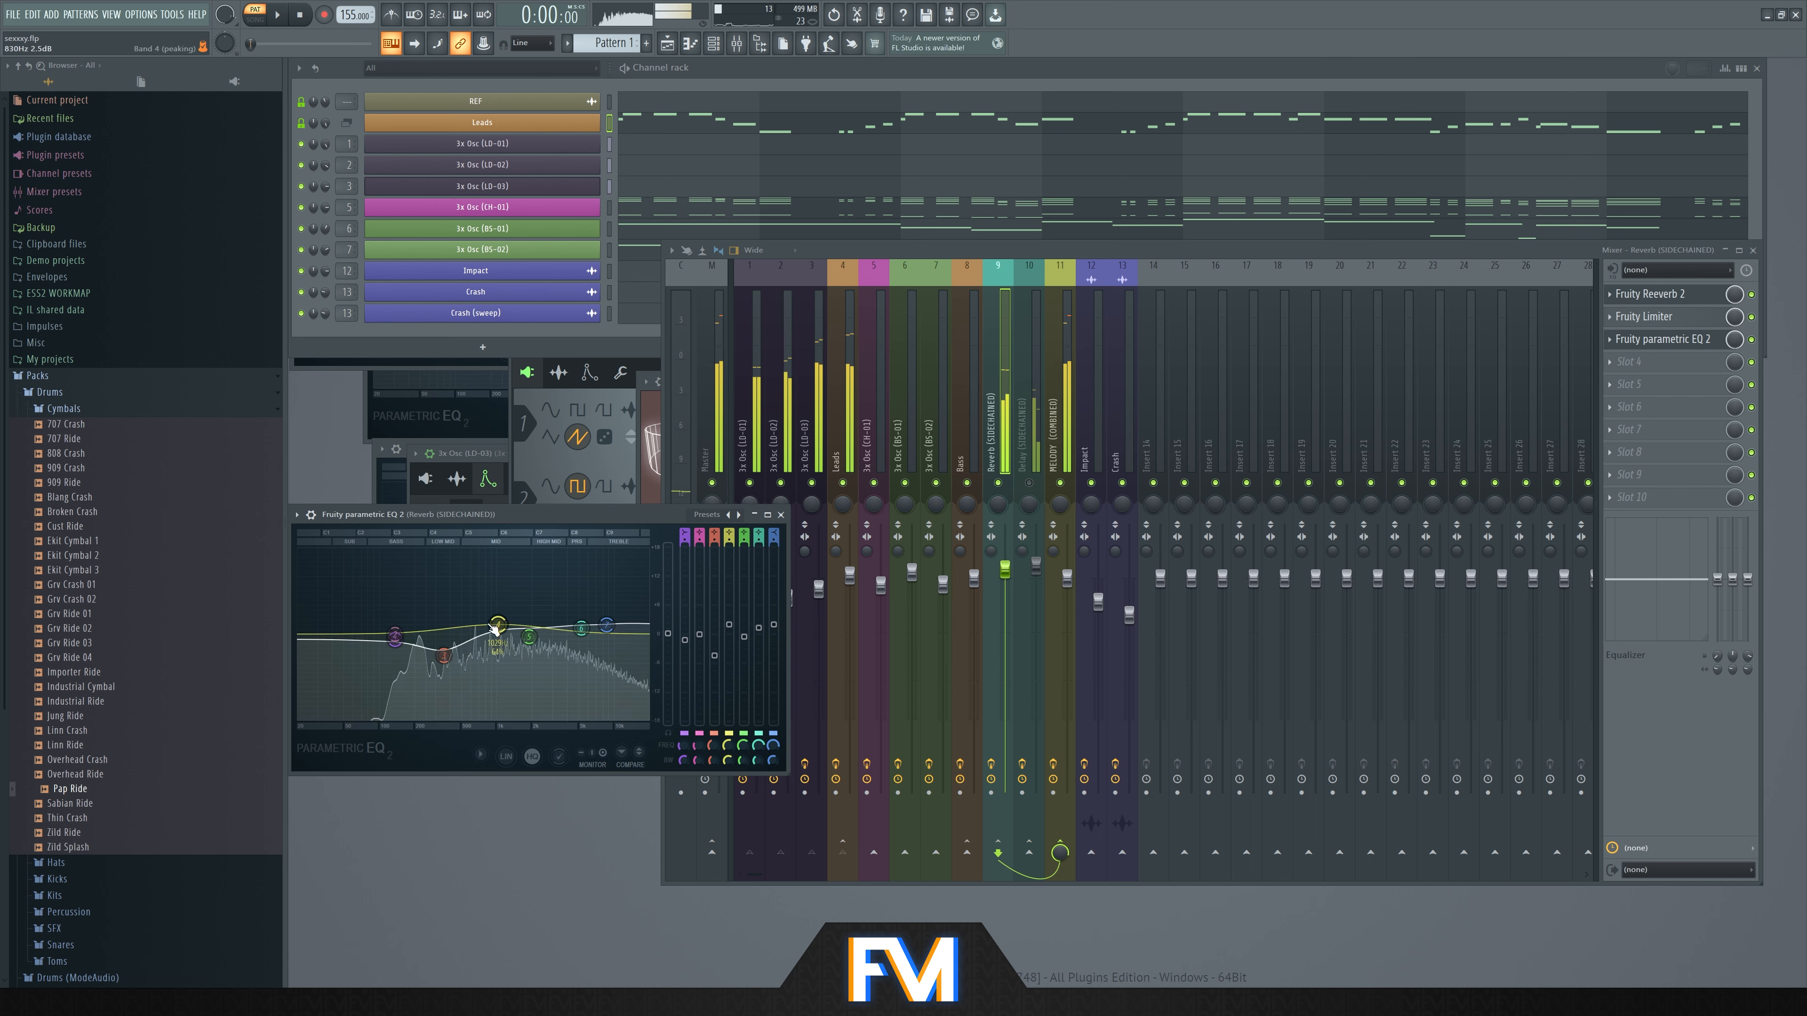
- Mute the reverb track, enable Delay (SIDECHAINED) instead, and open that track's Fruity delay 2
click(997, 483)
click(1028, 483)
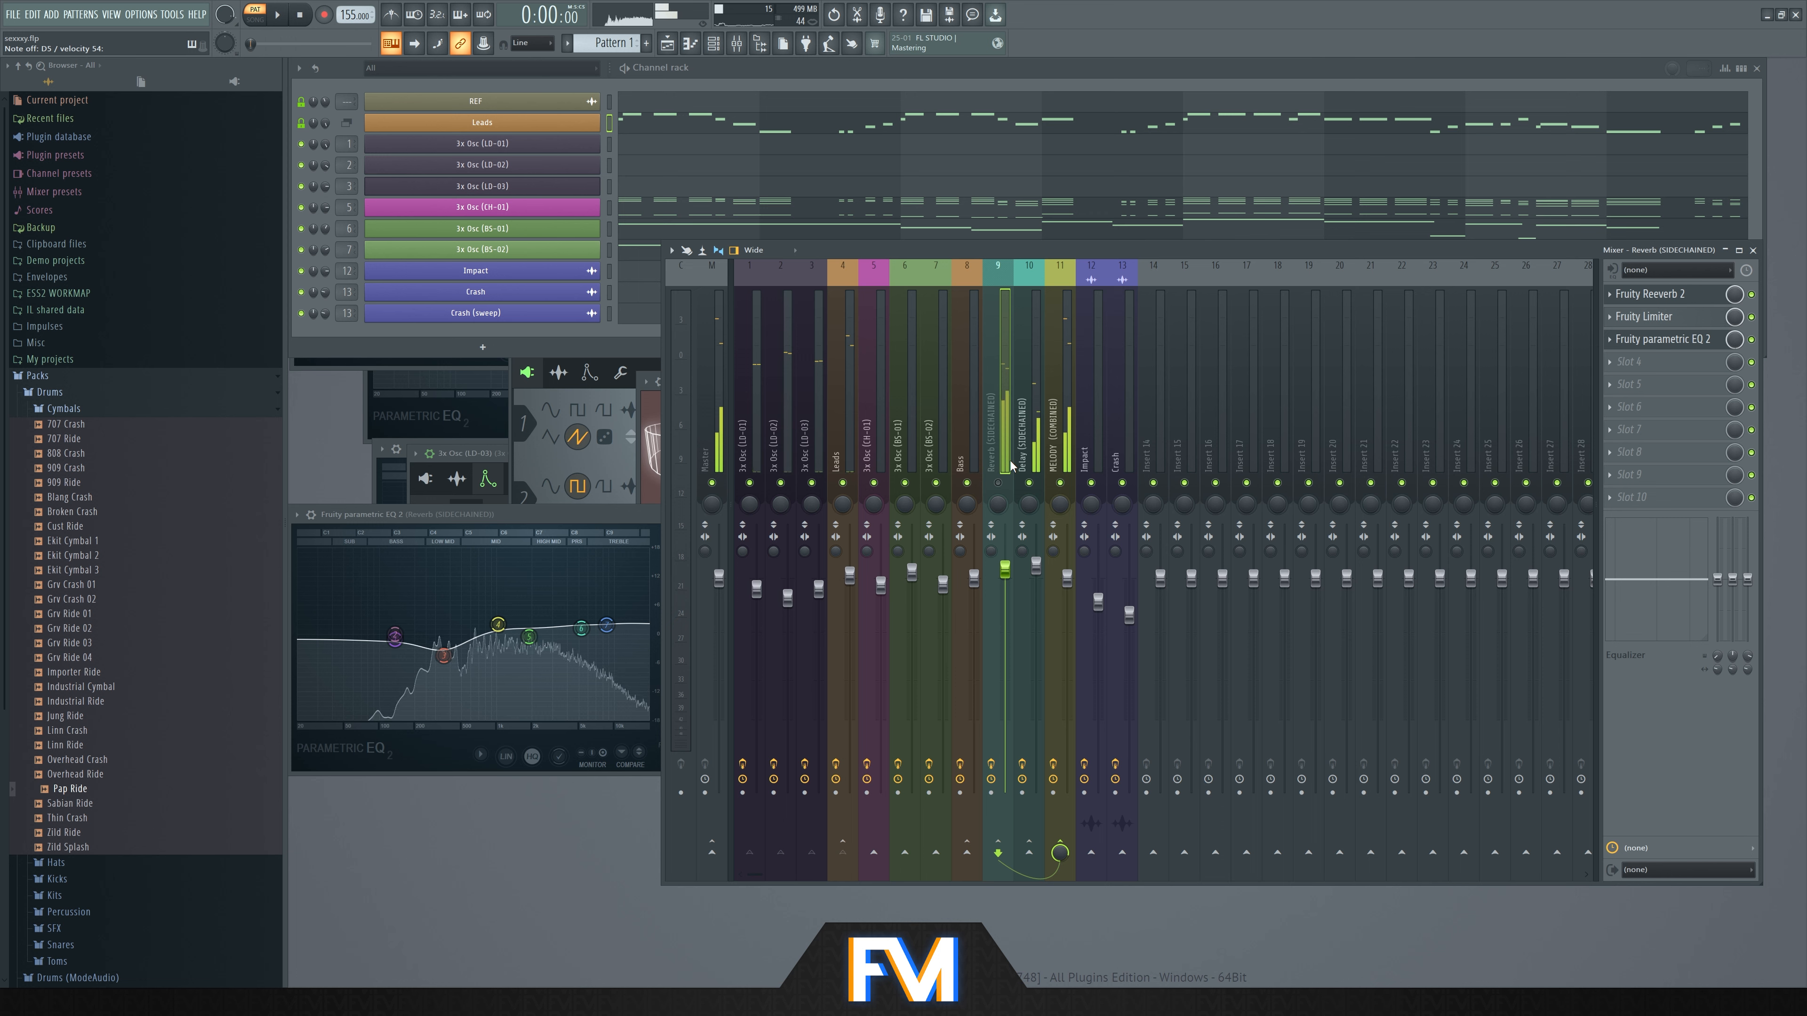
click(1038, 405)
click(1653, 301)
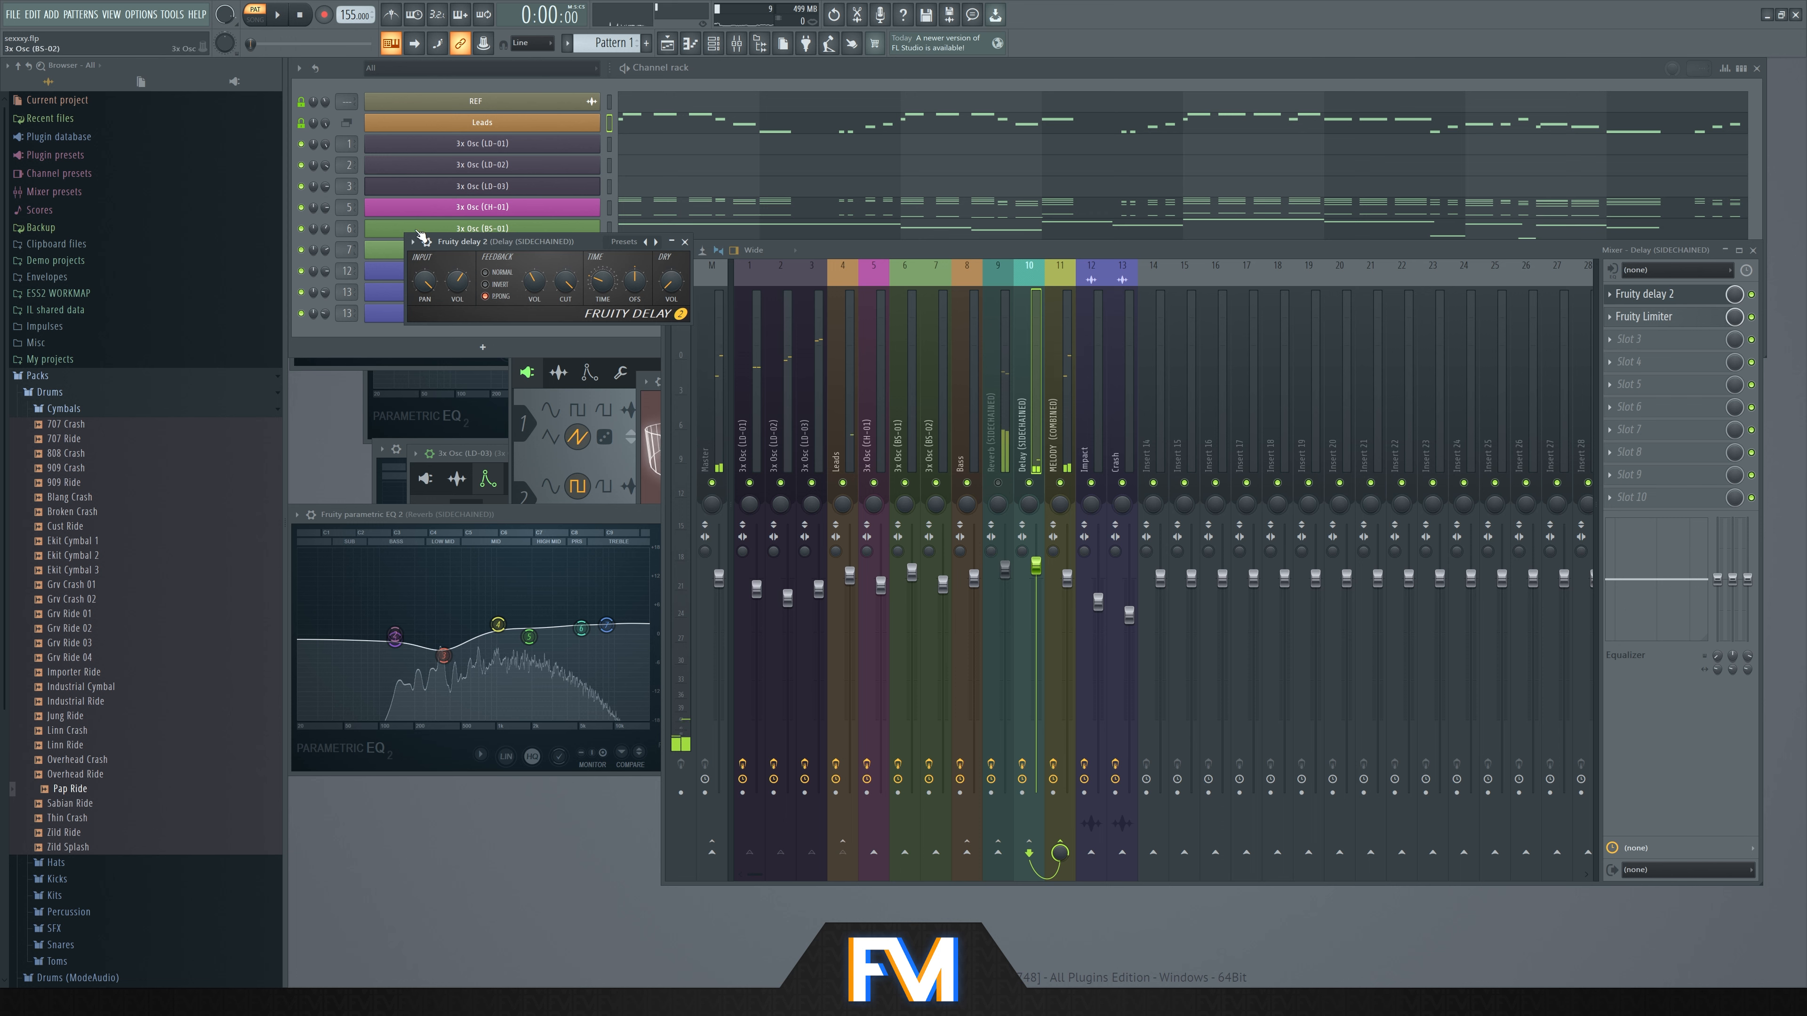
- Examine the effects and routing of each mixer track, from the LD leads through Leads, CH-01, bass, reverb and delay to MELODY (COMBINED)
click(1056, 448)
drag(747, 430, 811, 434)
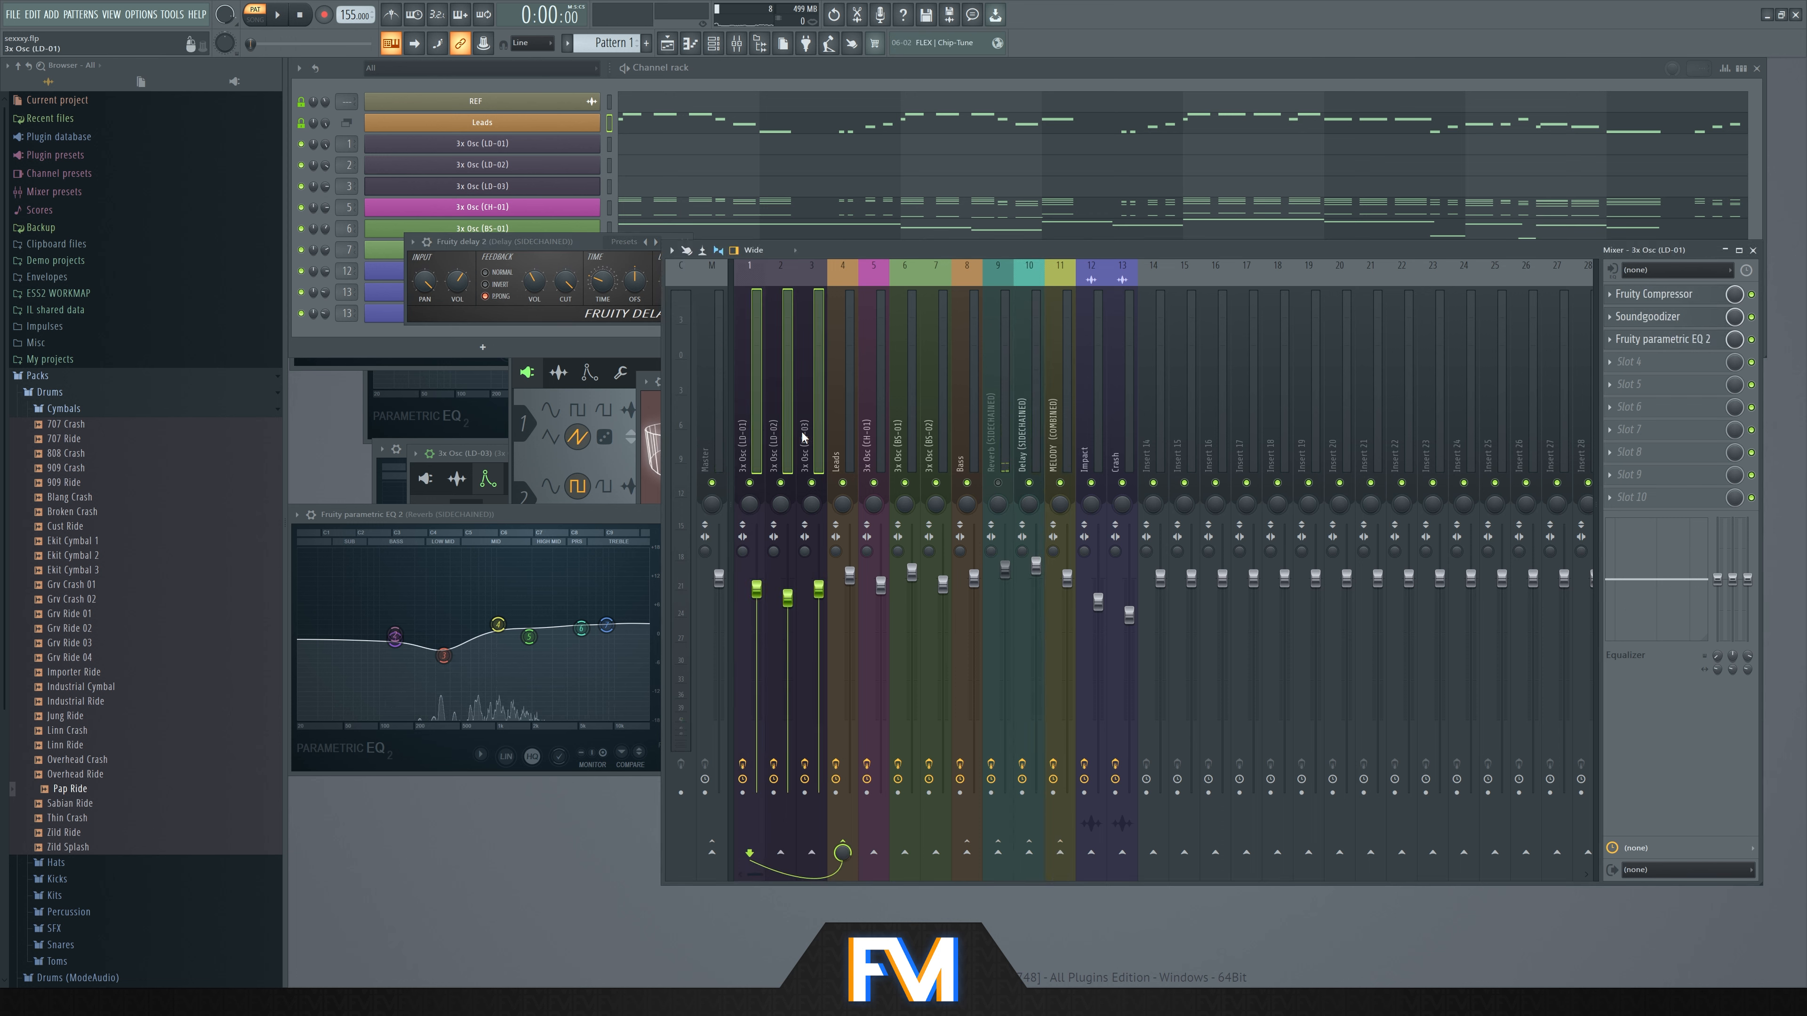
click(846, 441)
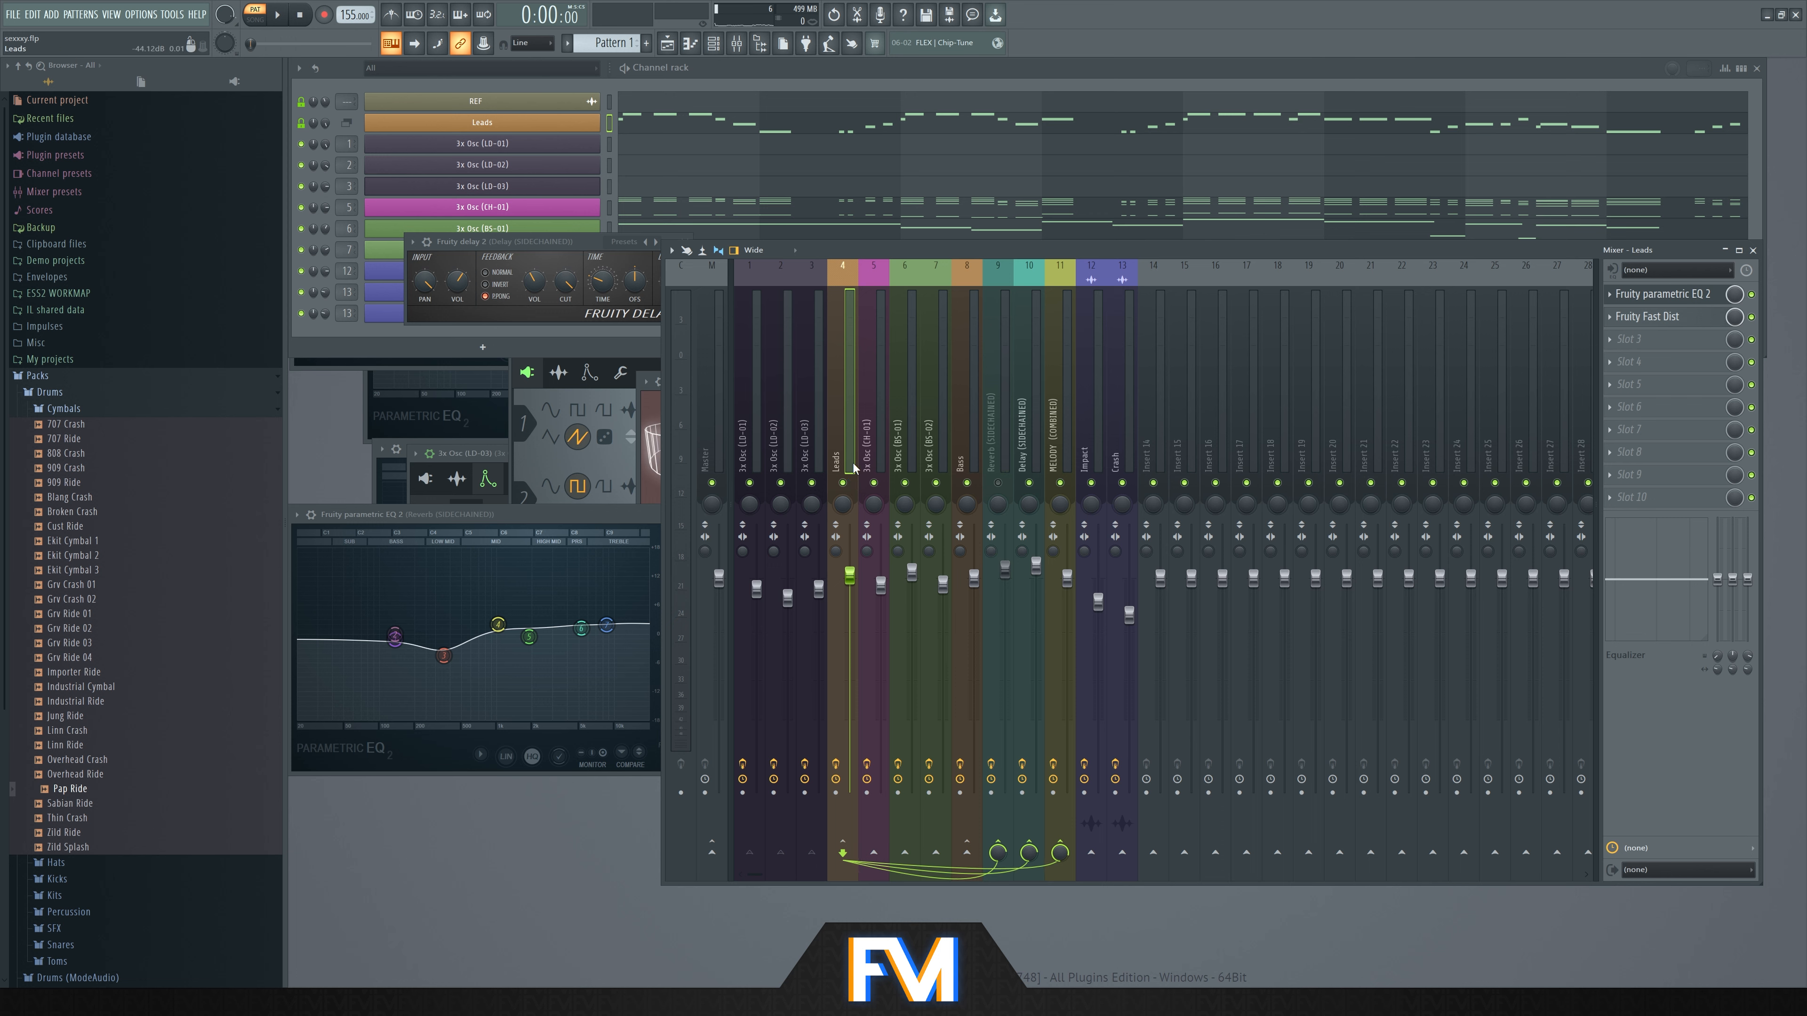
click(874, 455)
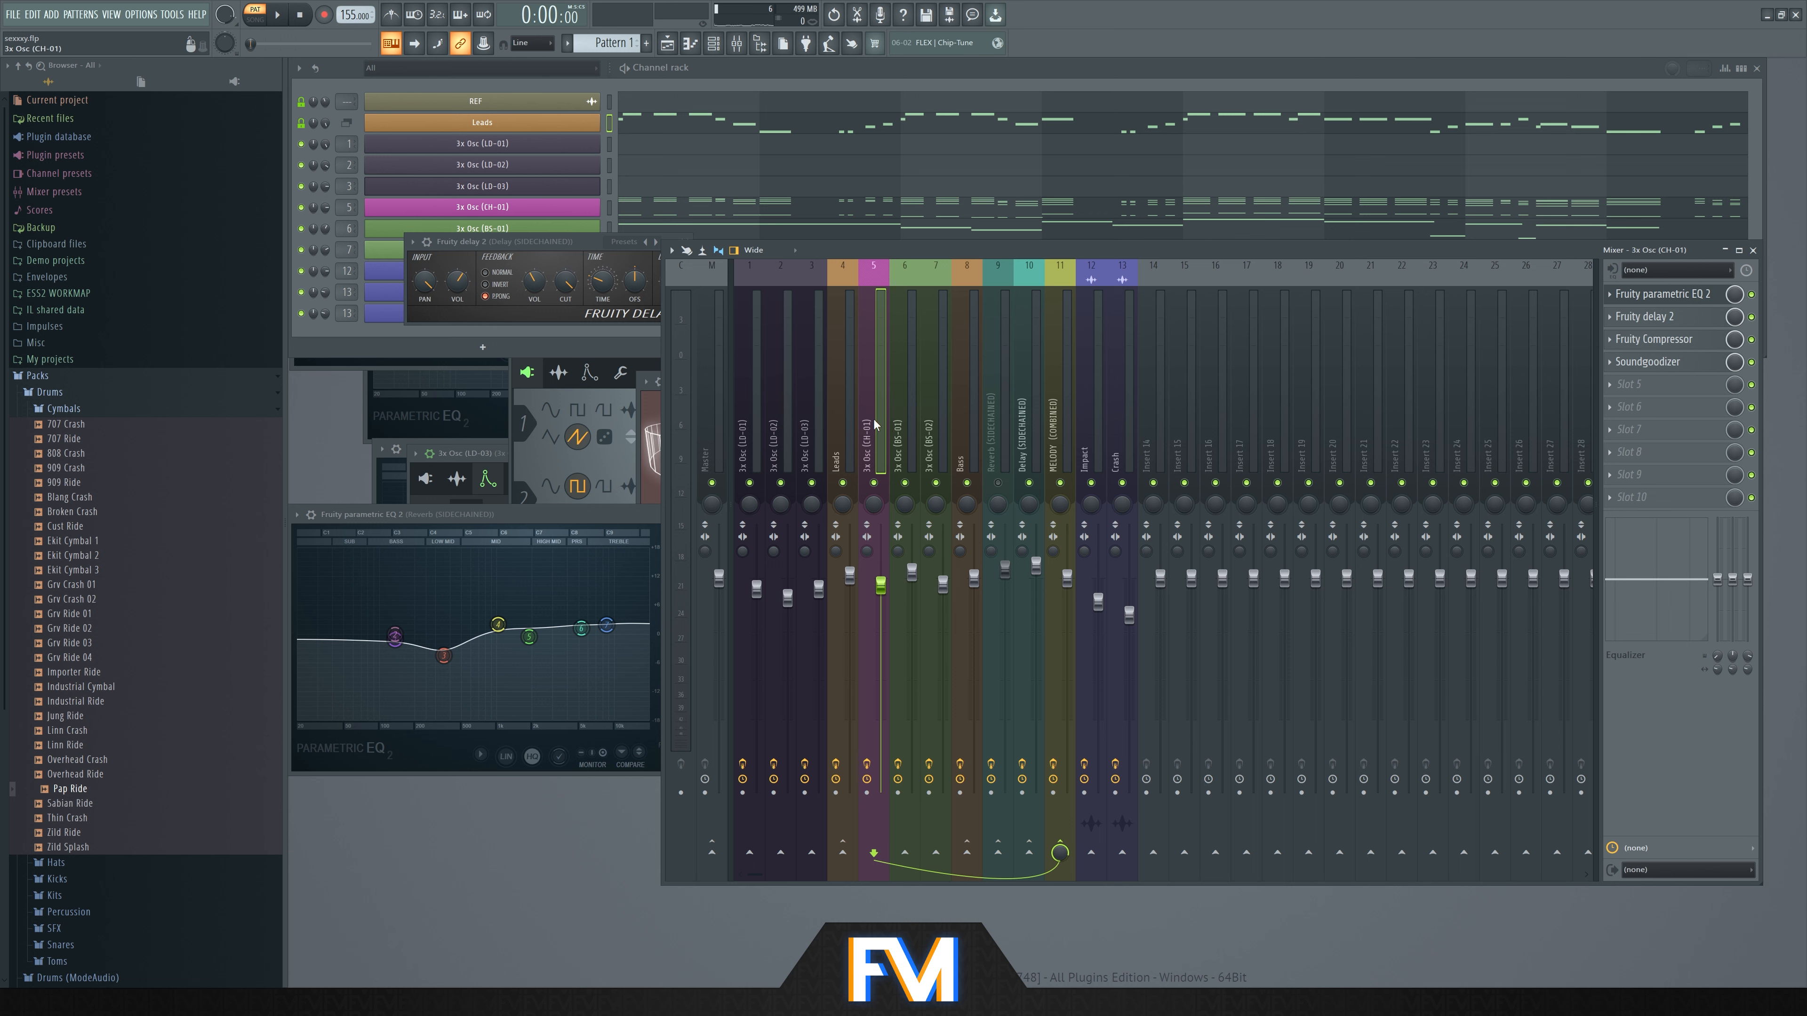
click(905, 455)
click(936, 455)
click(967, 454)
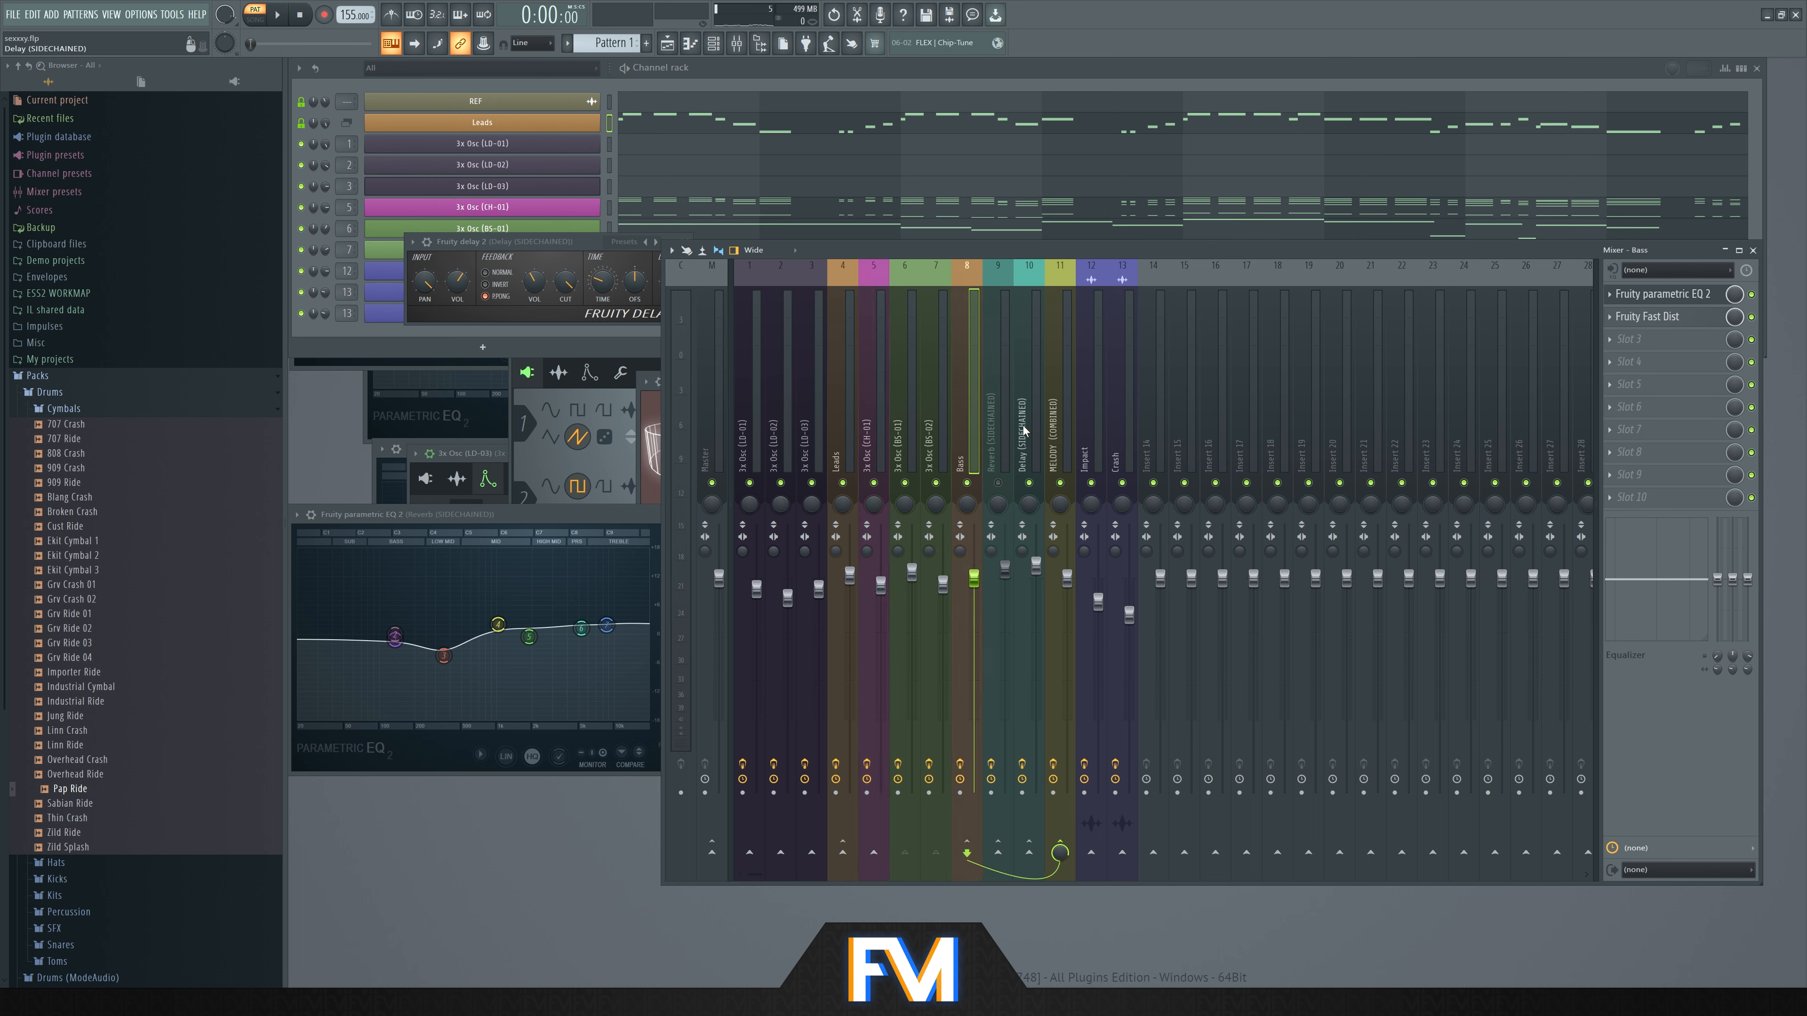
click(995, 434)
click(1028, 435)
click(1062, 437)
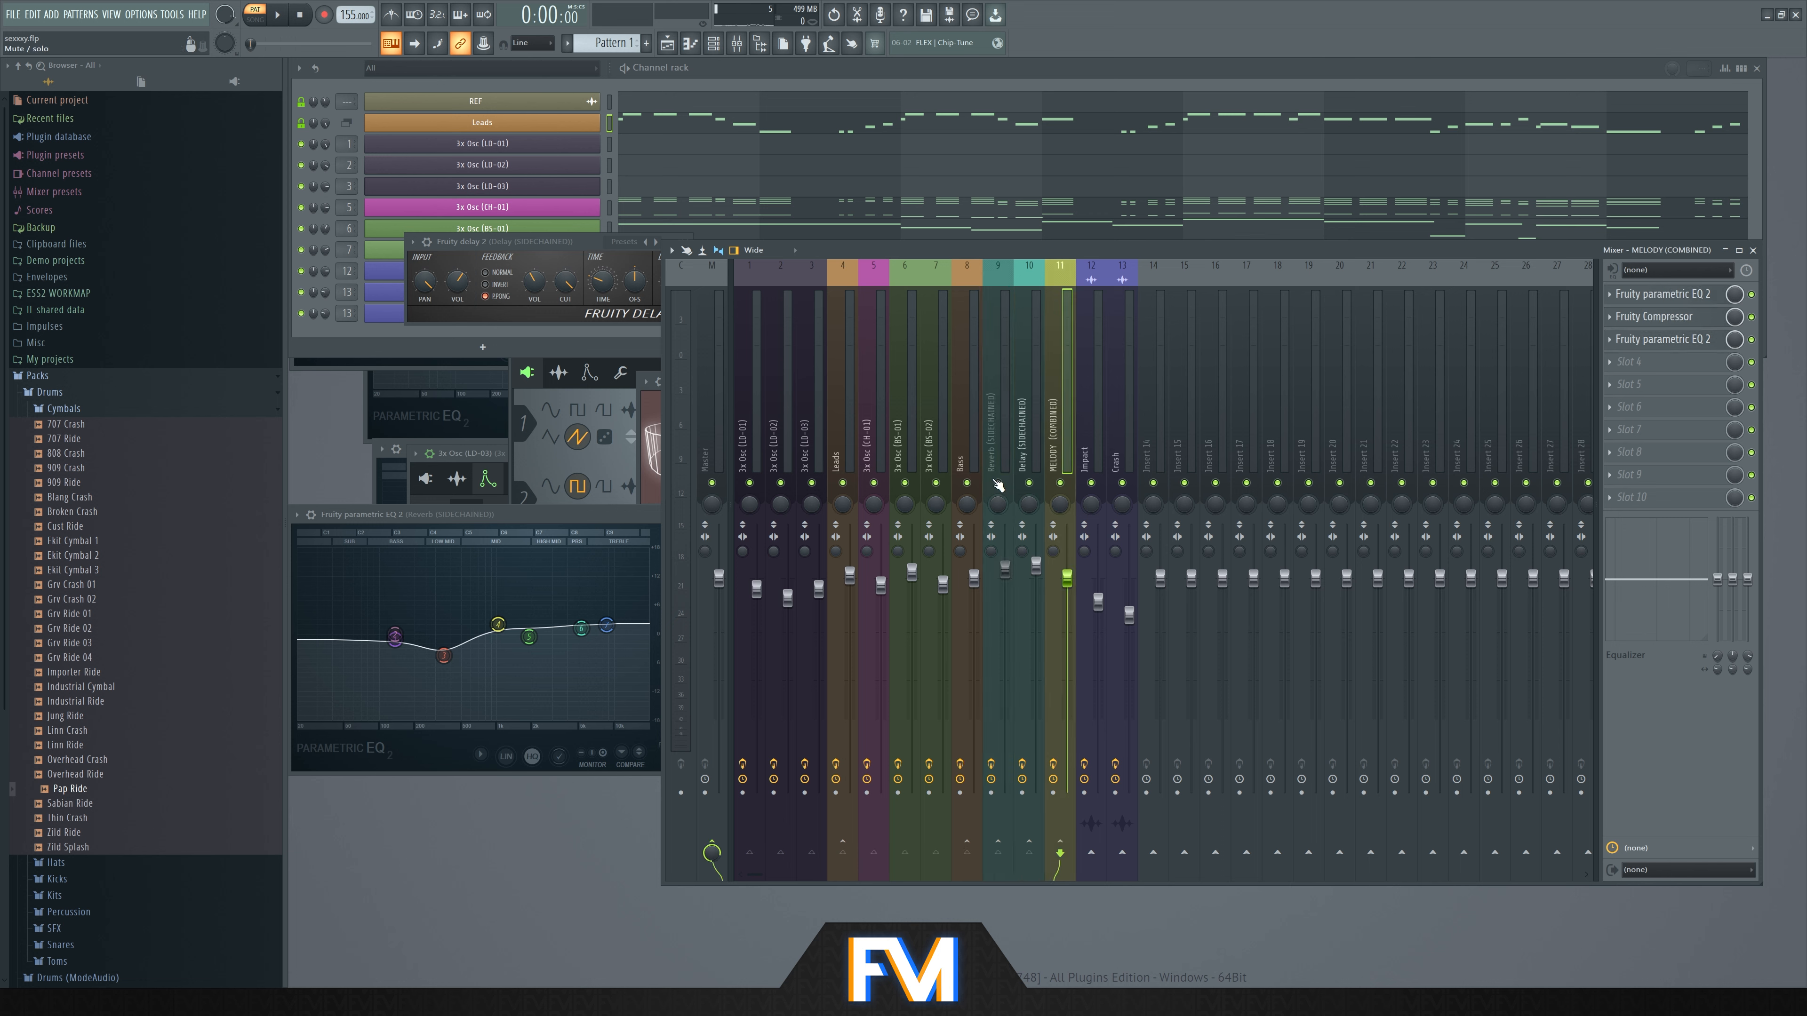
- Play the pattern with the MELODY (COMBINED) mixer track muted, and unmute the track after stopping
key(space)
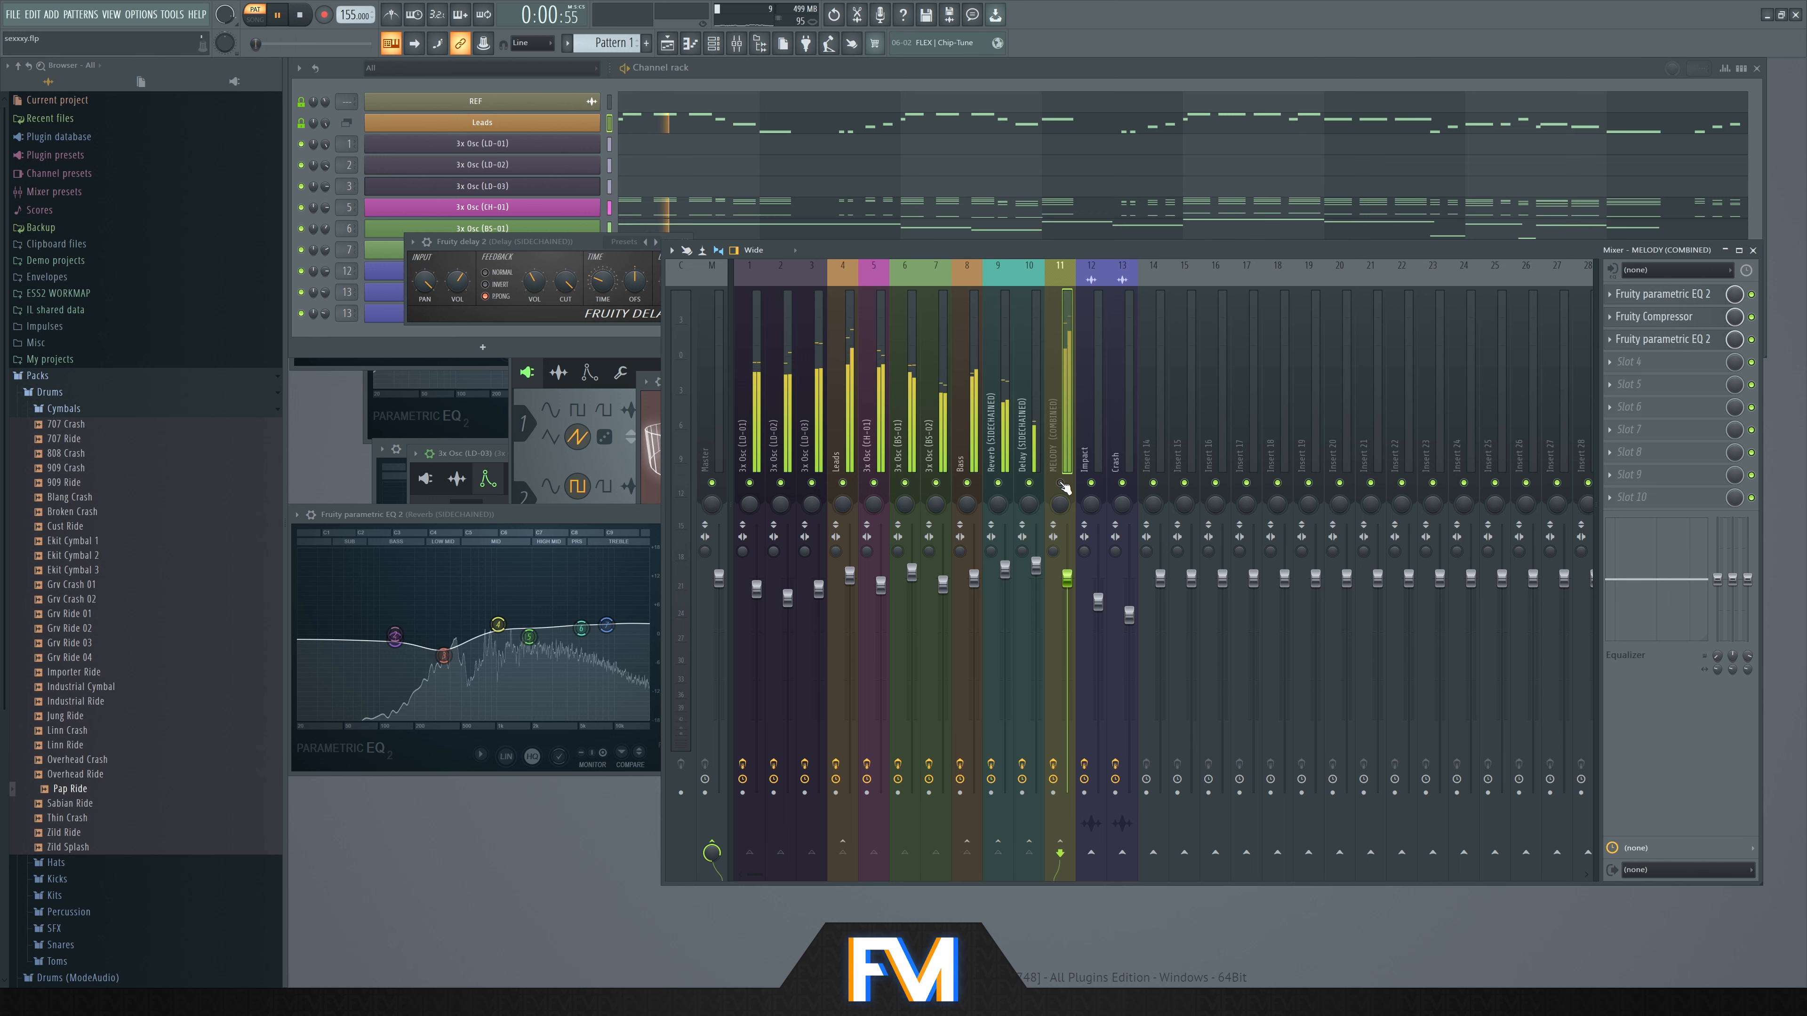
key(space)
click(1060, 484)
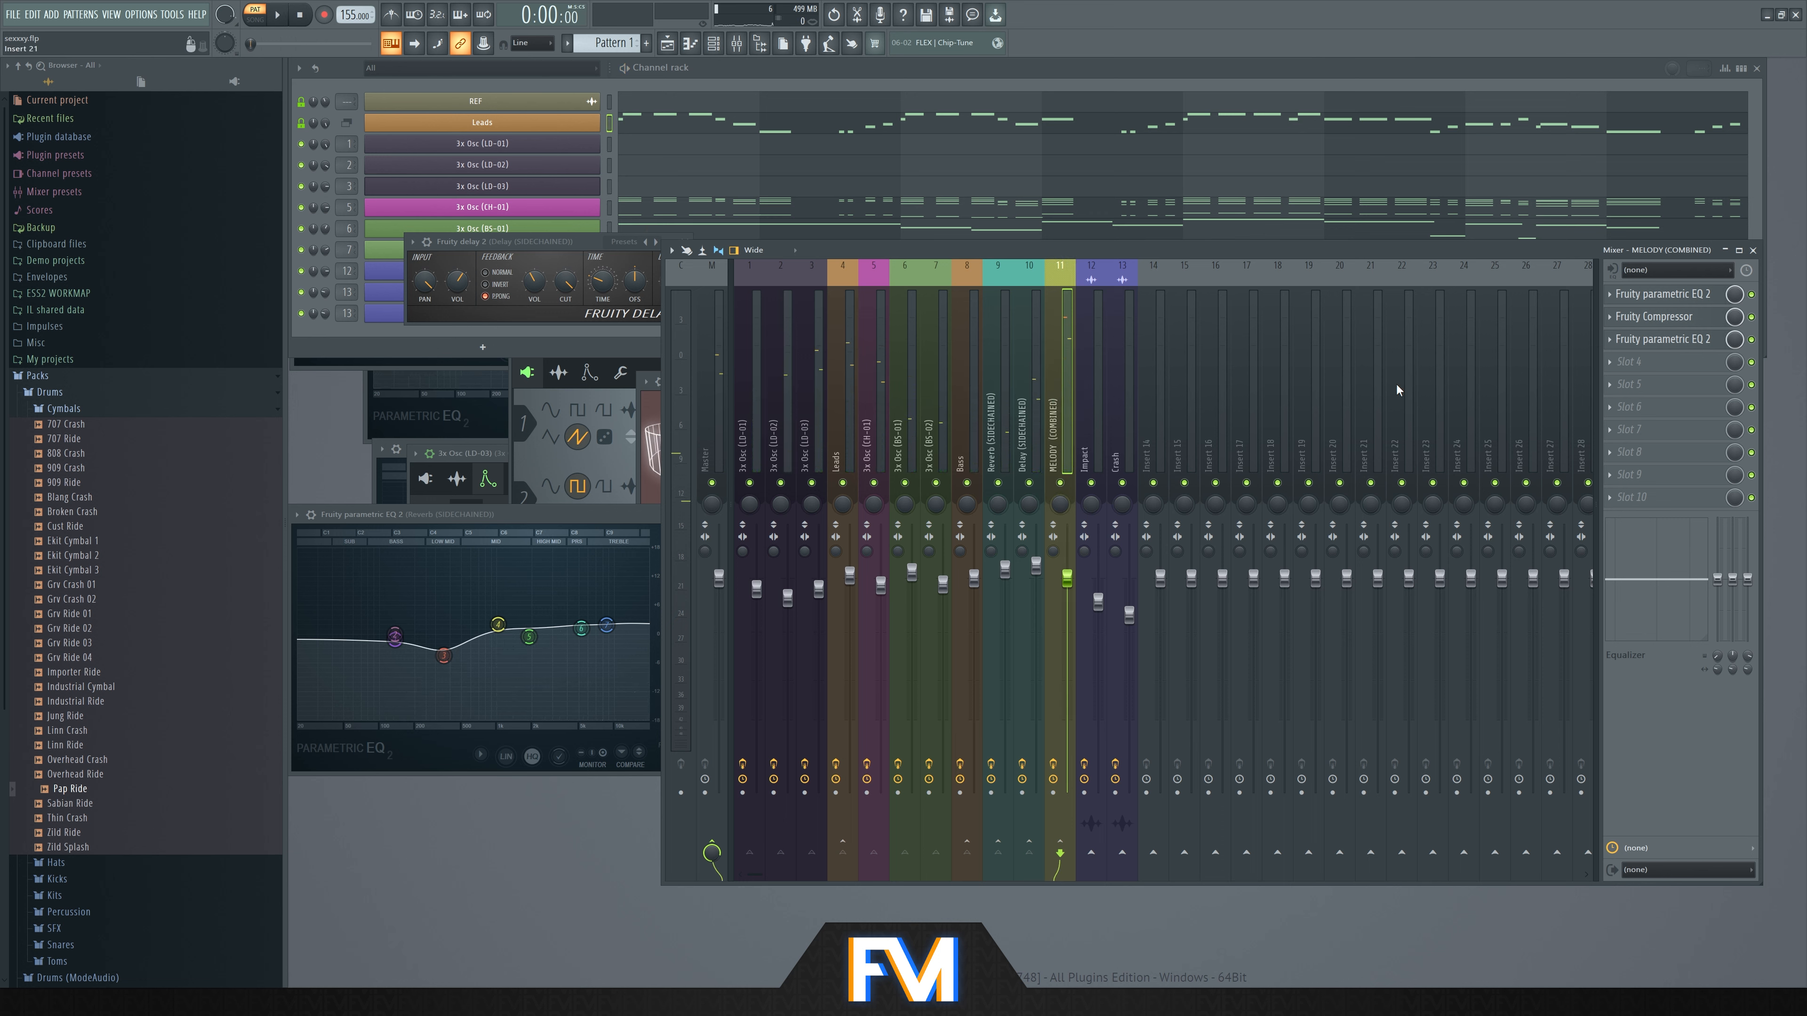
- Open both Fruity parametric EQ 2 effects and the Fruity Compressor on the MELODY (COMBINED) track to examine their settings
click(1690, 299)
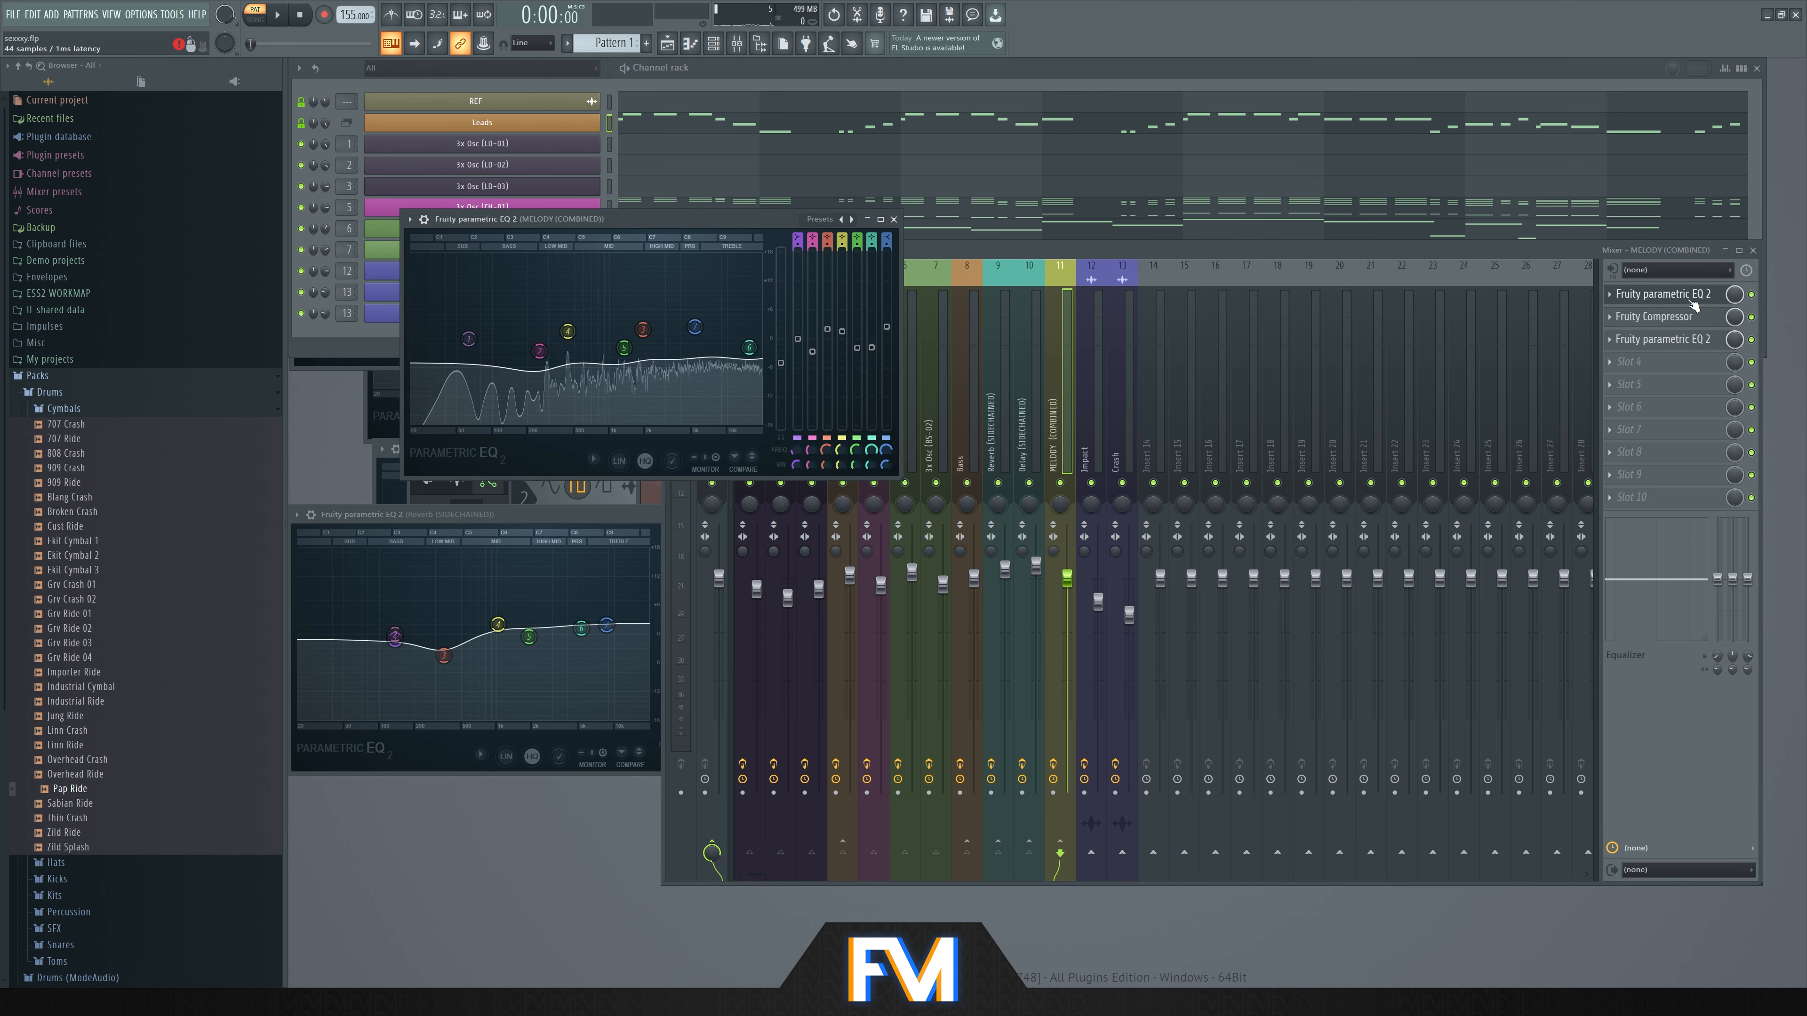
click(1657, 317)
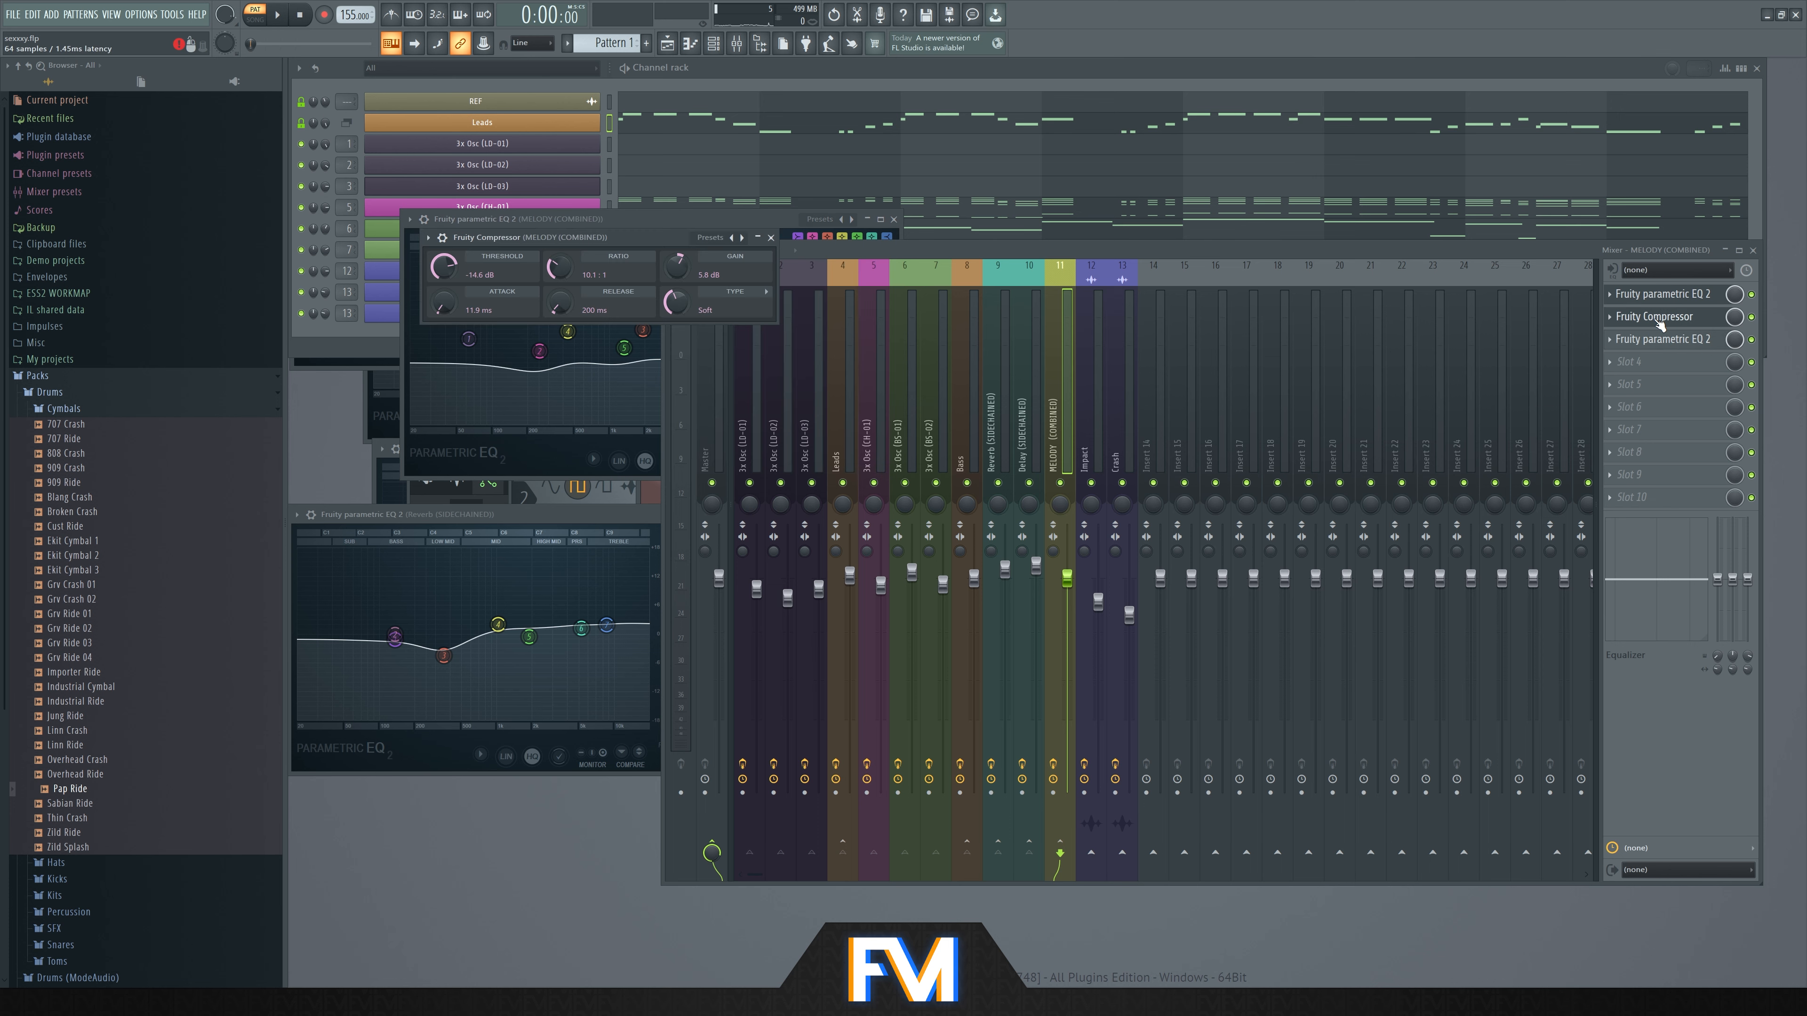
click(1658, 340)
- Open the playlist and switch playback to song mode
click(784, 108)
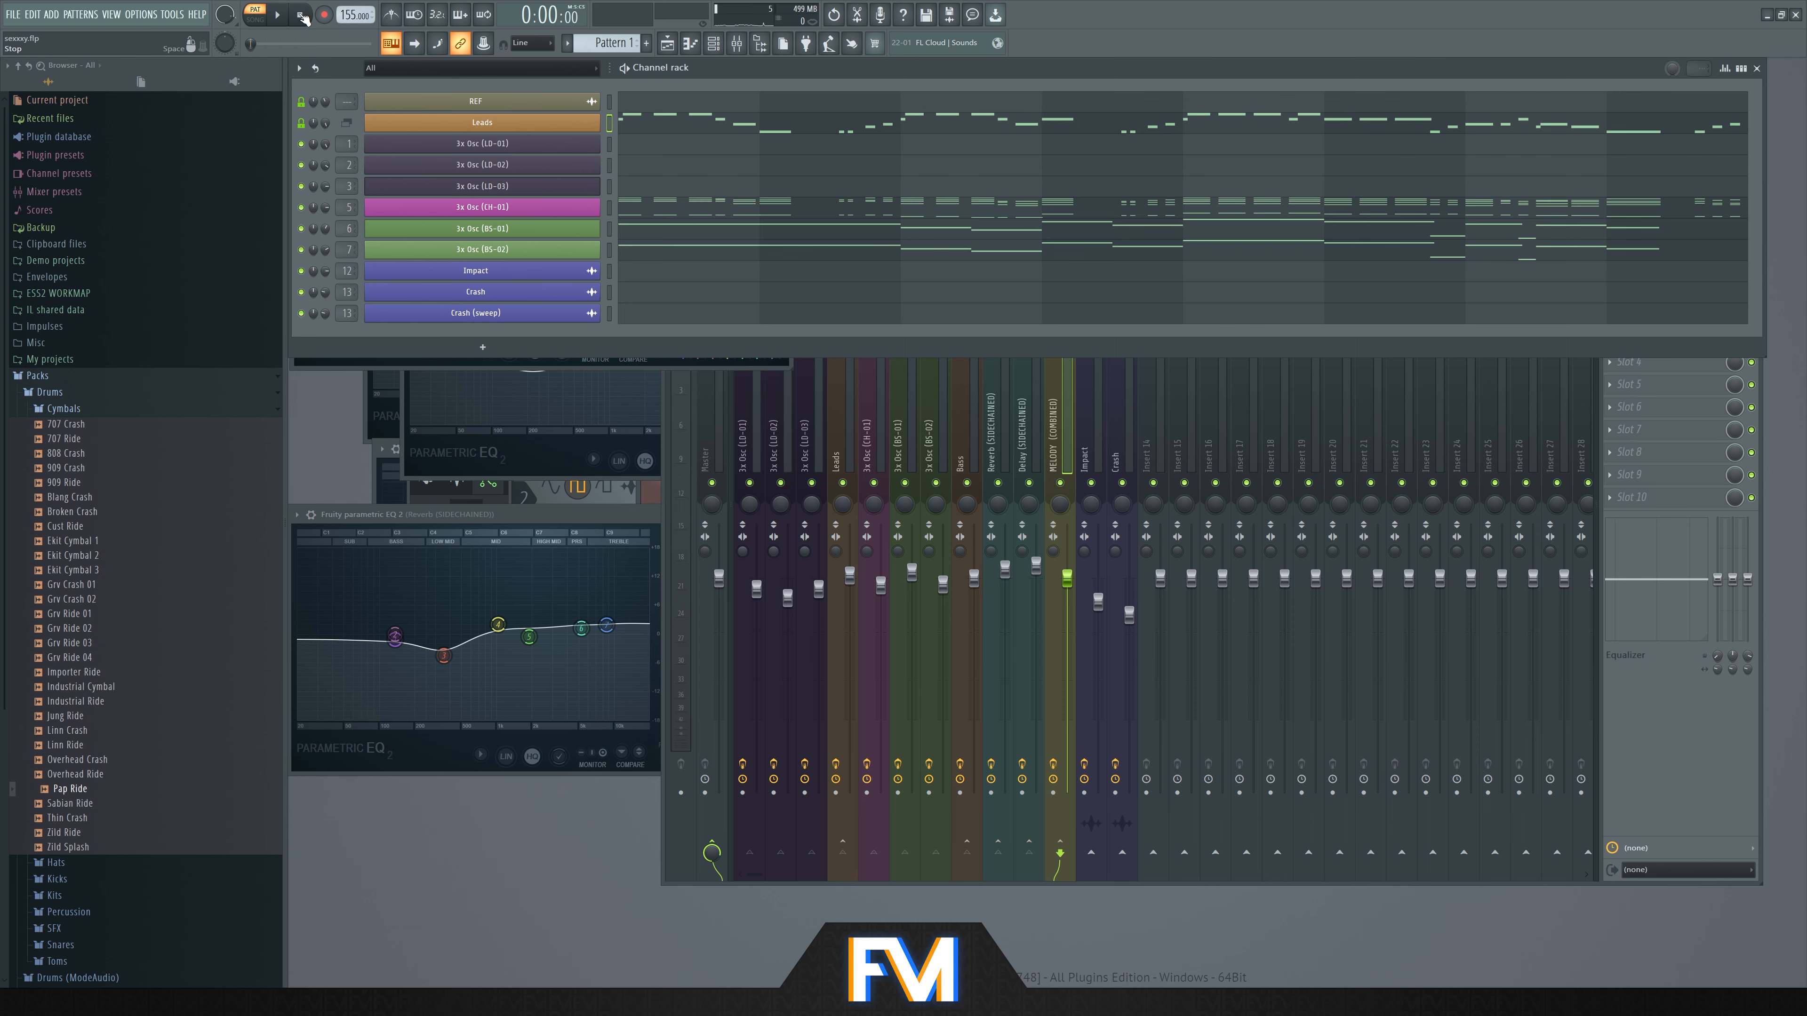
key(F5)
click(260, 24)
scroll(845, 586, down, 3)
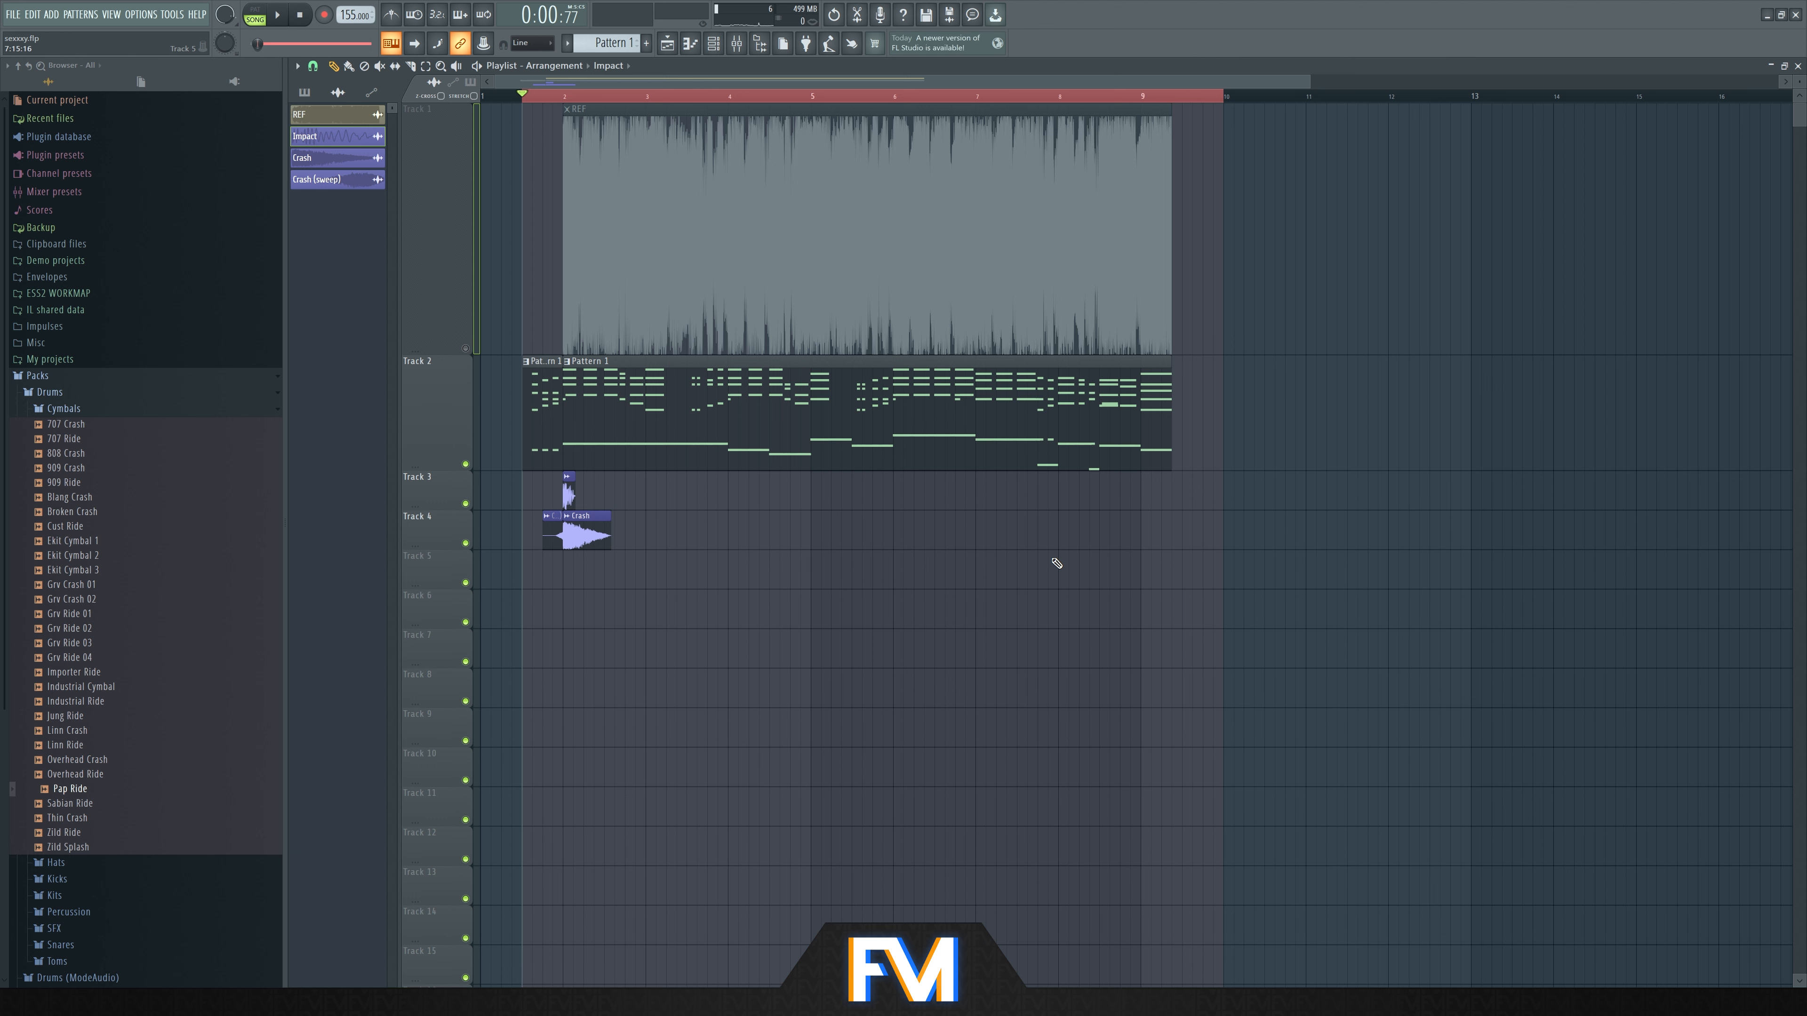
scroll(1001, 456, down, 2)
- Show the mixer over the playlist and play the full arrangement
key(F9)
key(space)
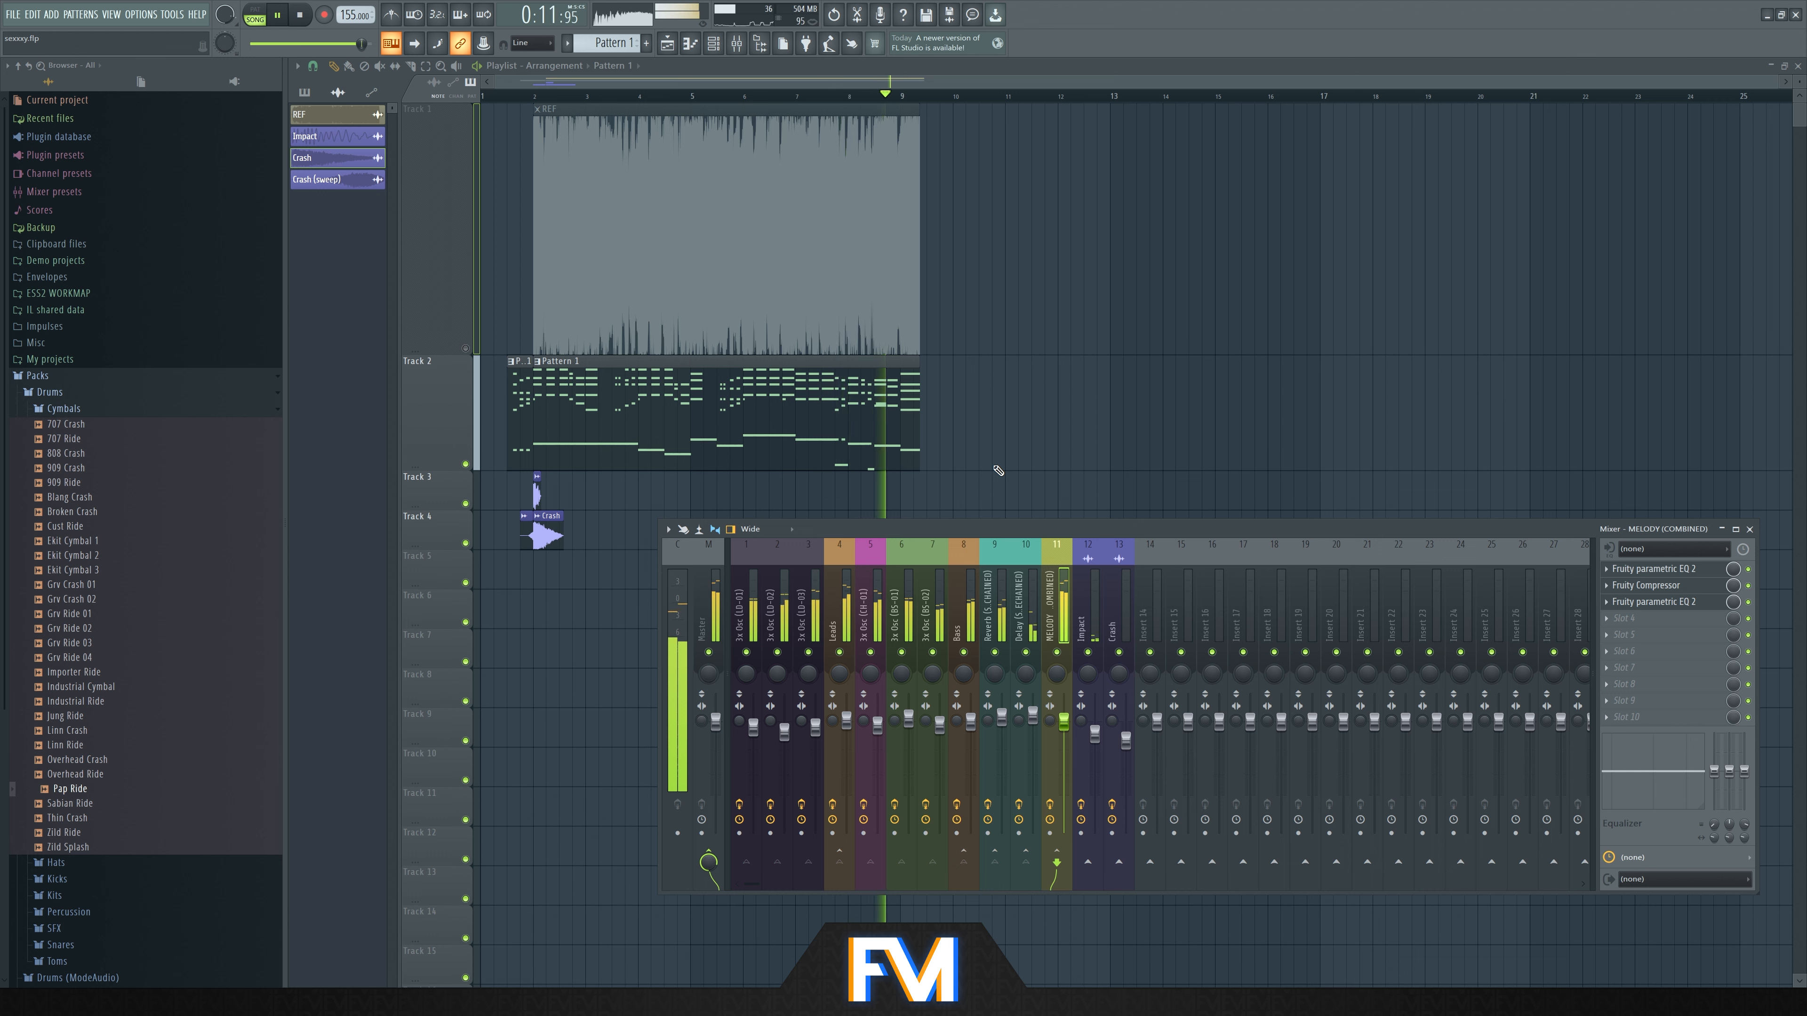
key(space)
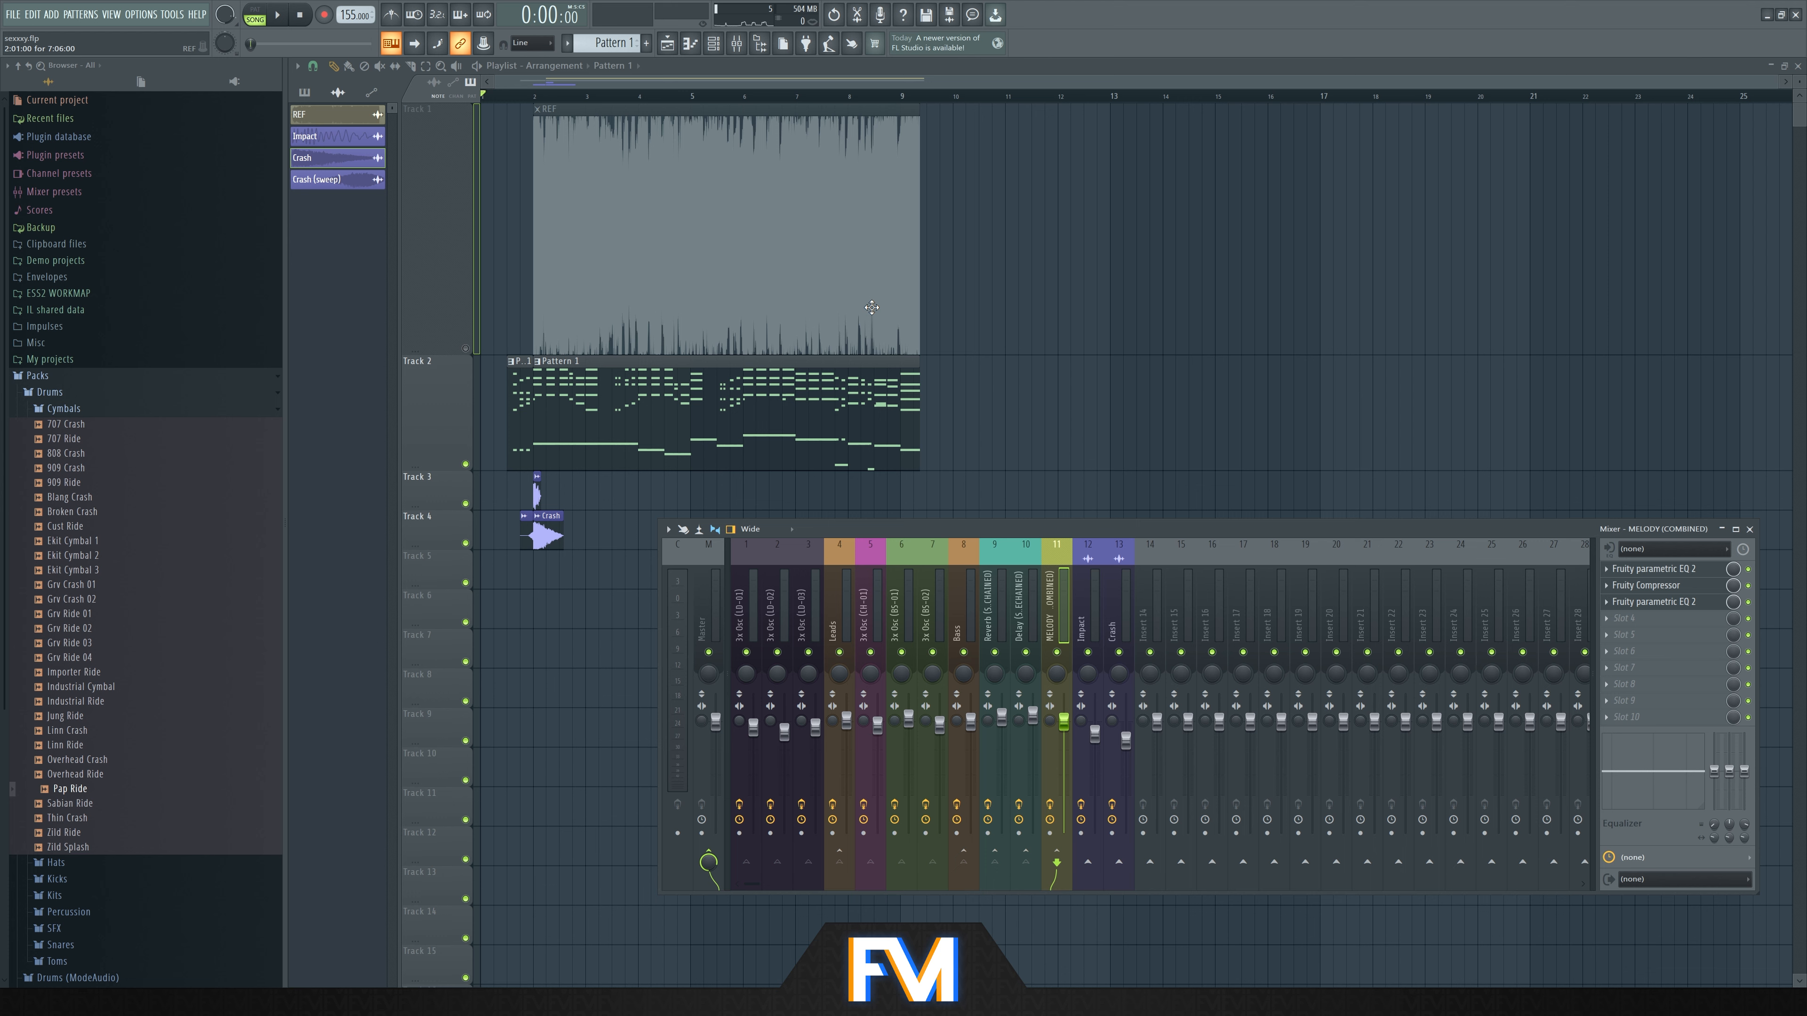
- Review the LD-02, LD-03 and BS-02 mixer tracks and their effect chains
click(781, 614)
click(810, 613)
click(928, 614)
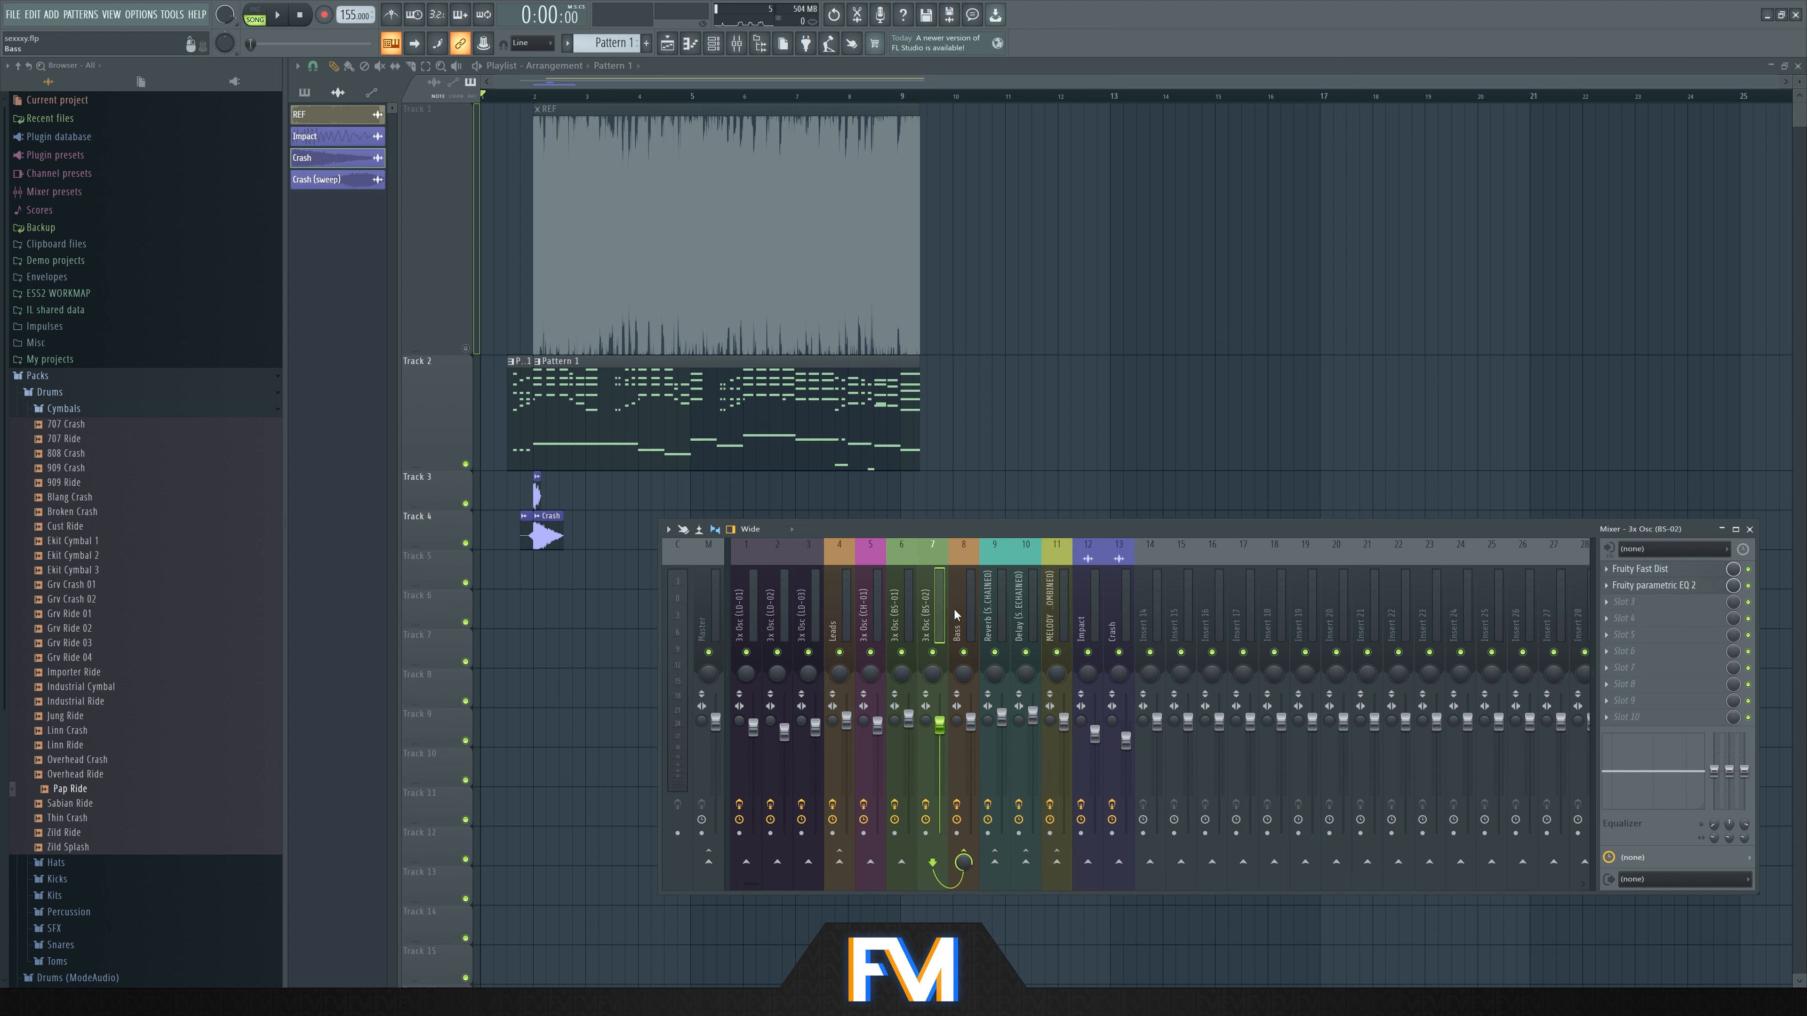